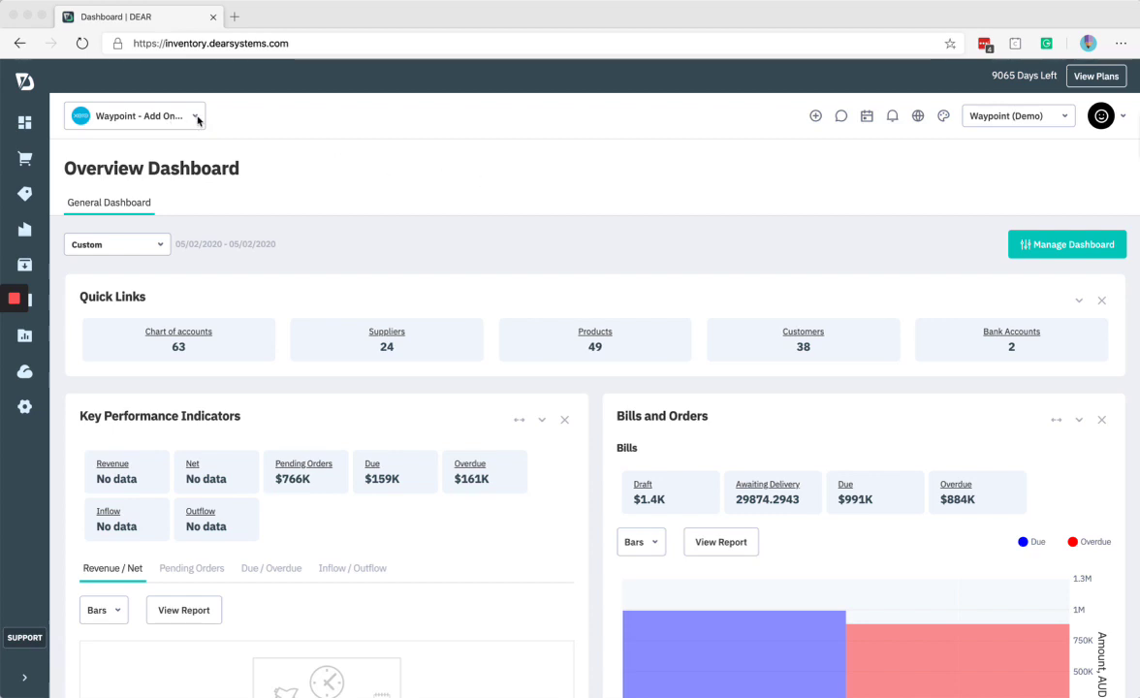
Step: View the Waypoint company's Xero sync summary, then close it
left_click(240, 123)
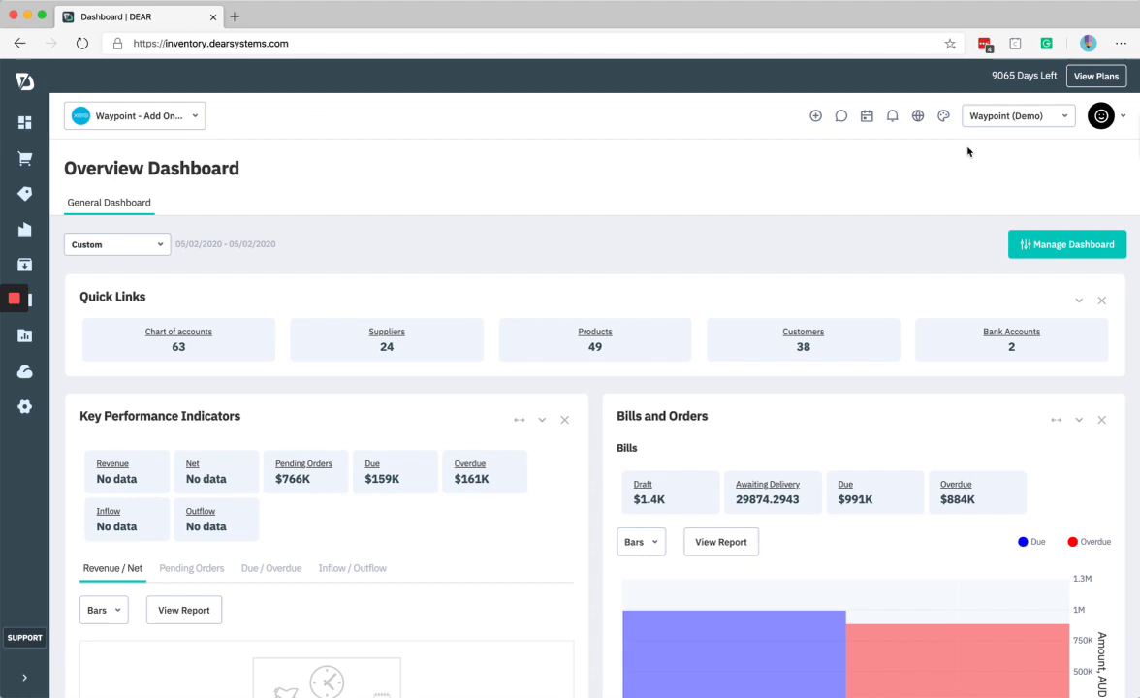
left_click(194, 117)
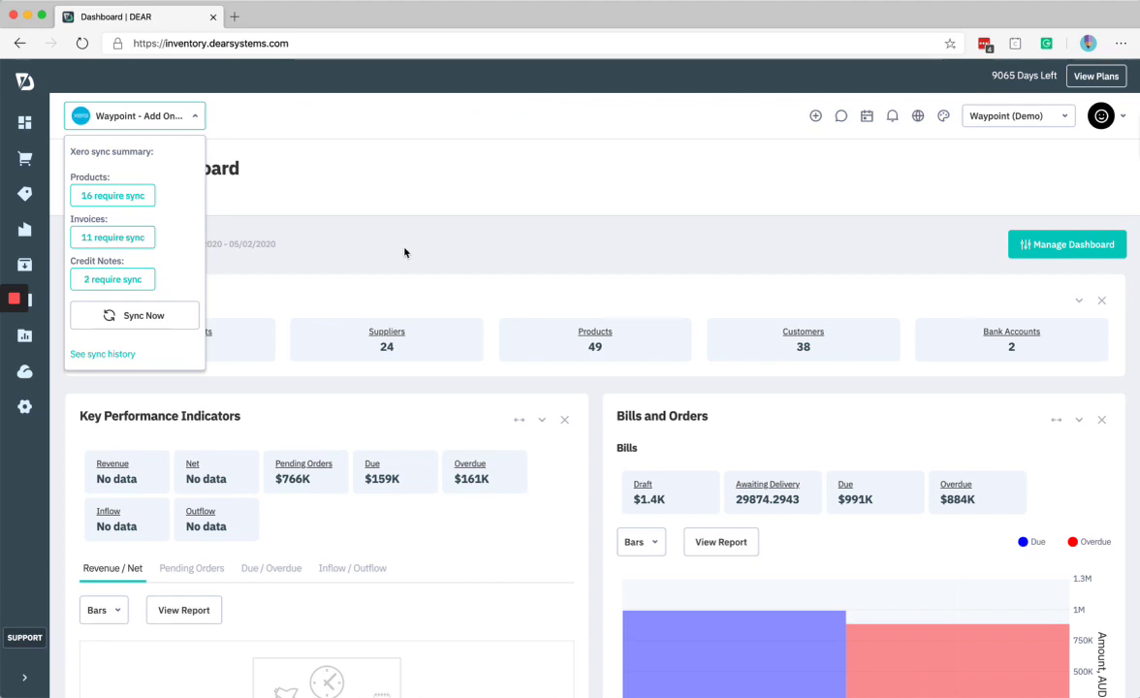
left_click(367, 140)
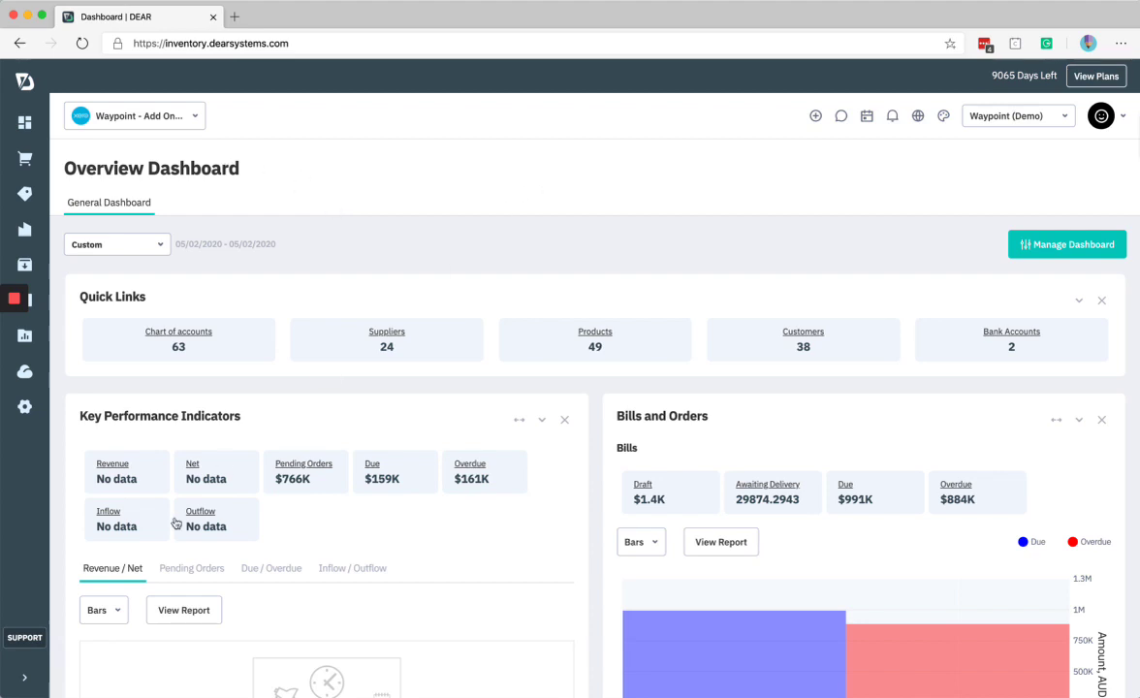
Step: Expand the side navigation and preview the Sale and Production section menus
left_click(26, 684)
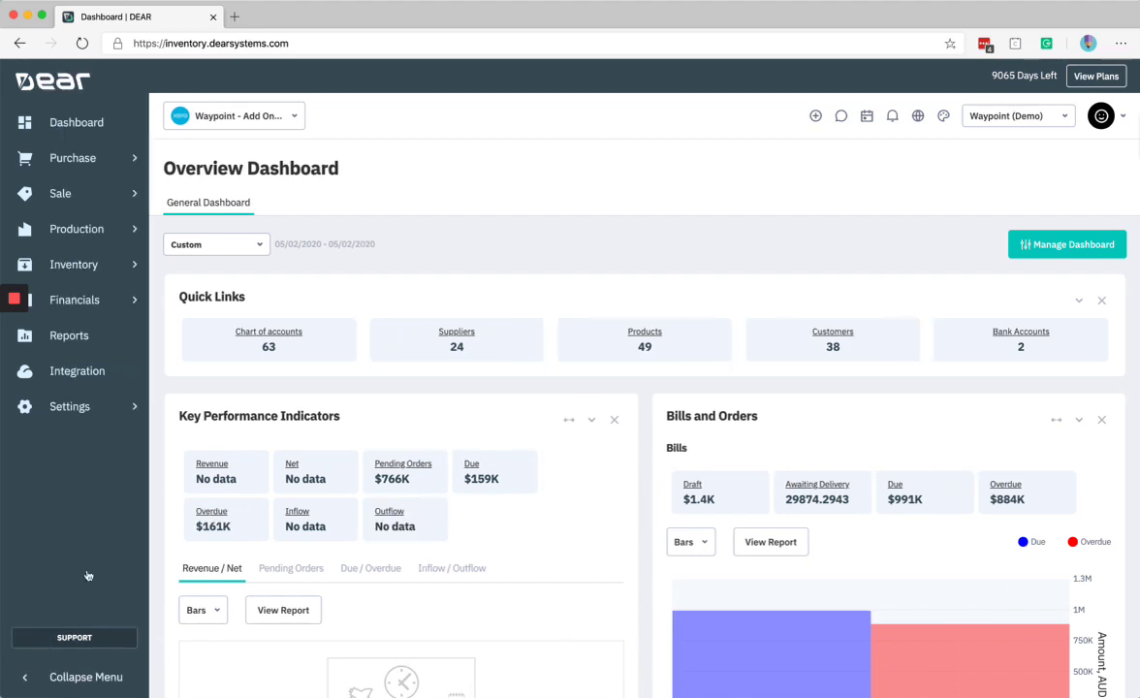
left_click(97, 197)
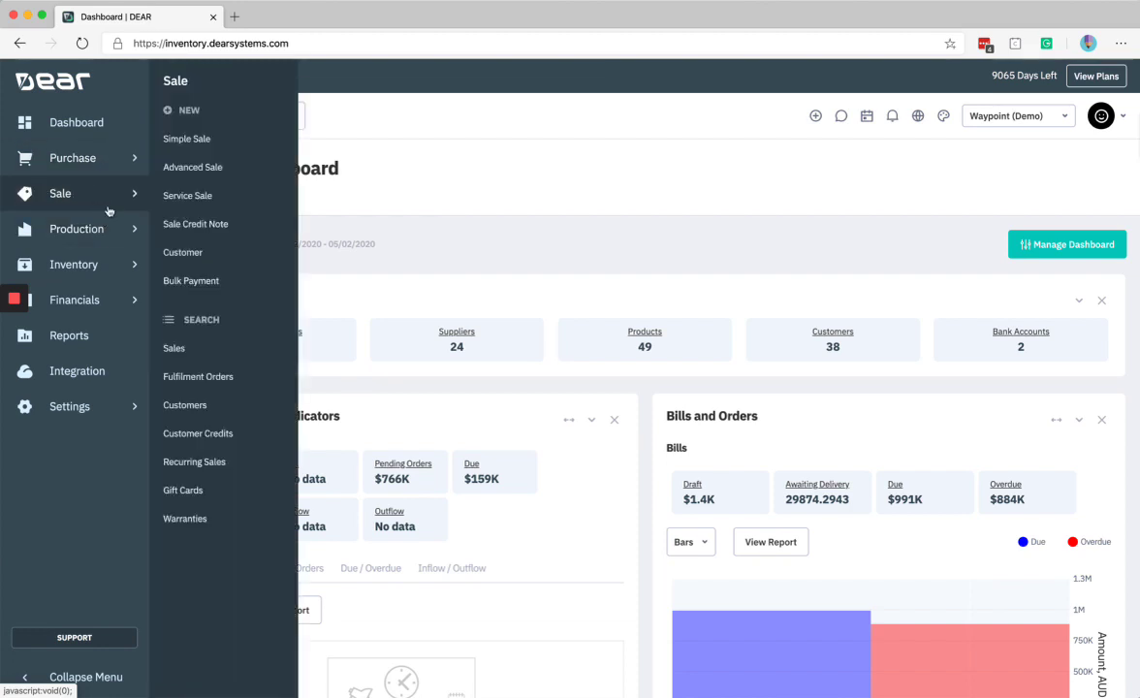
left_click(97, 239)
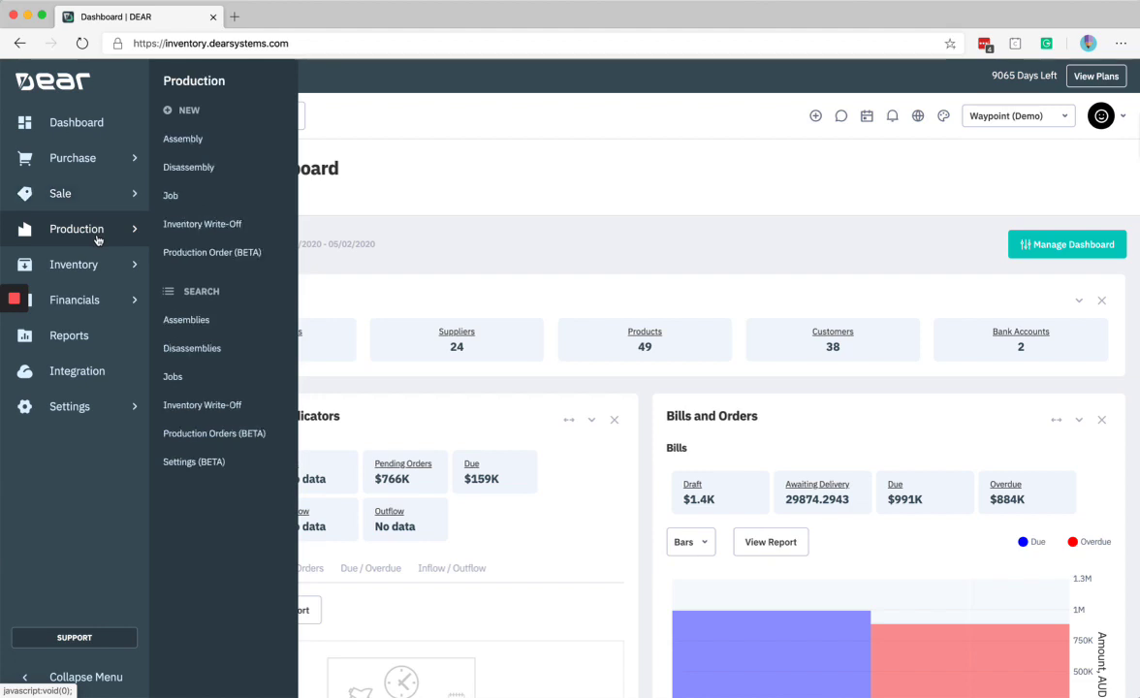
Step: Collapse the navigation to icons only and dismiss the Sale flyout
left_click(74, 198)
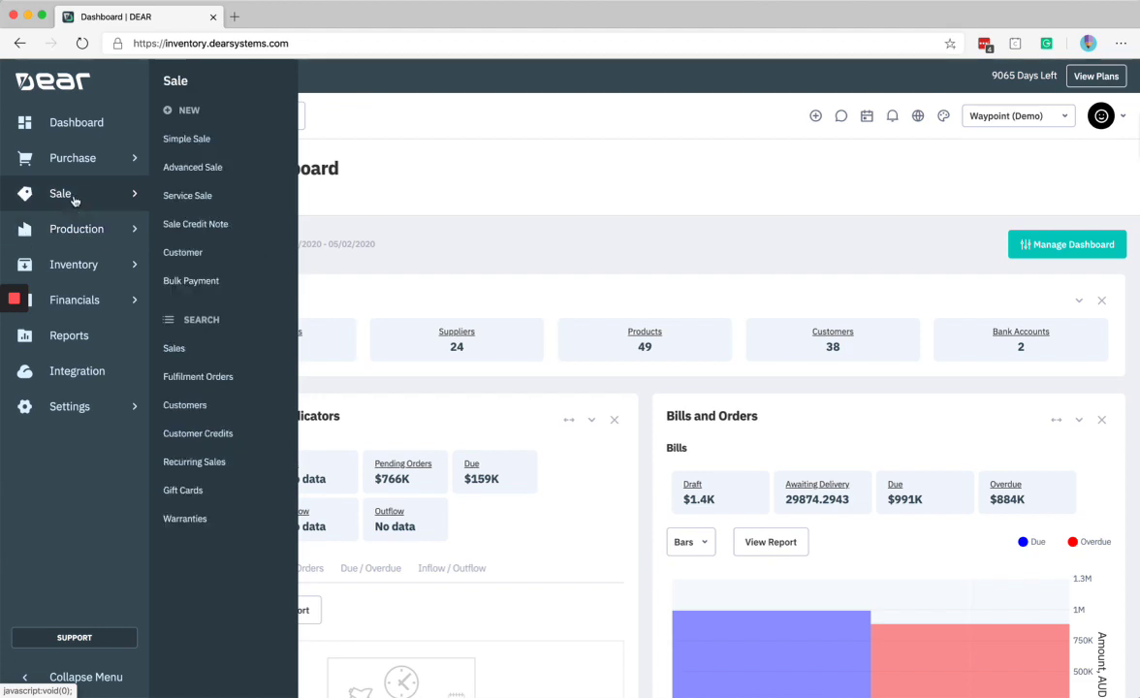
left_click(93, 679)
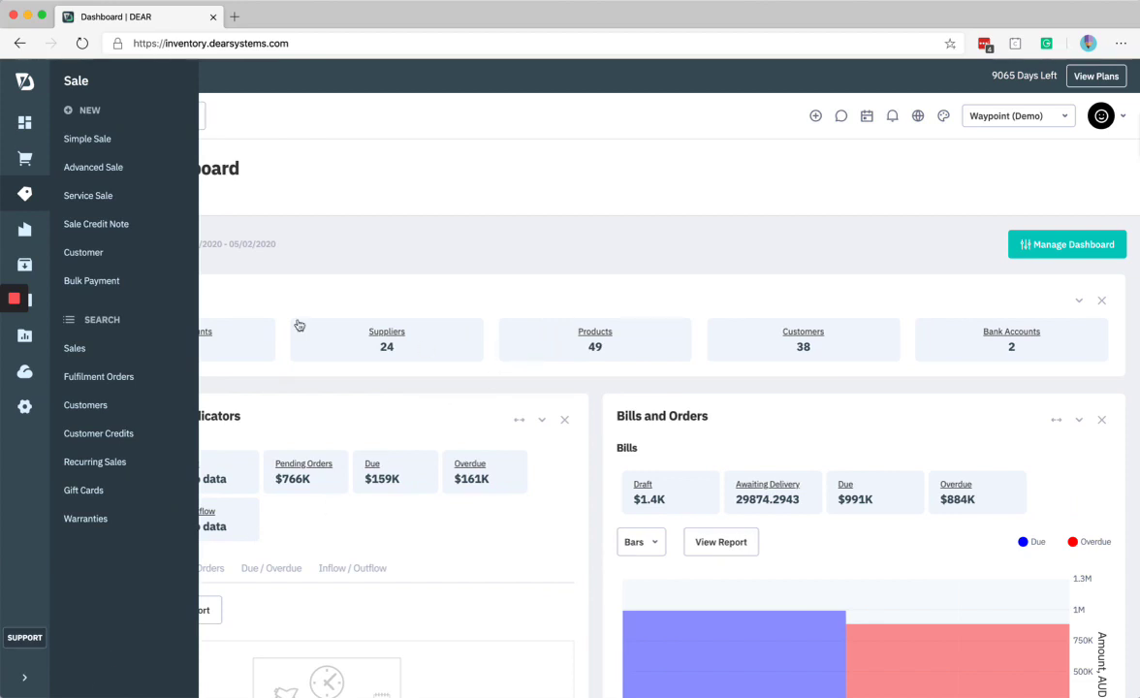
left_click(626, 199)
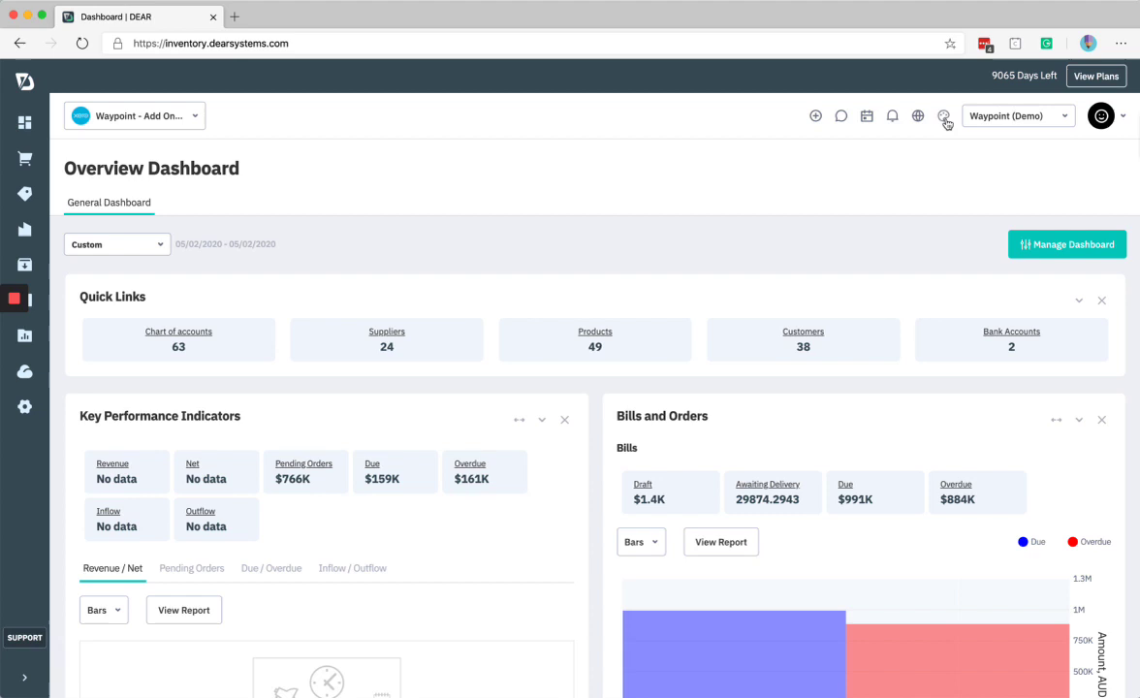
left_click(944, 121)
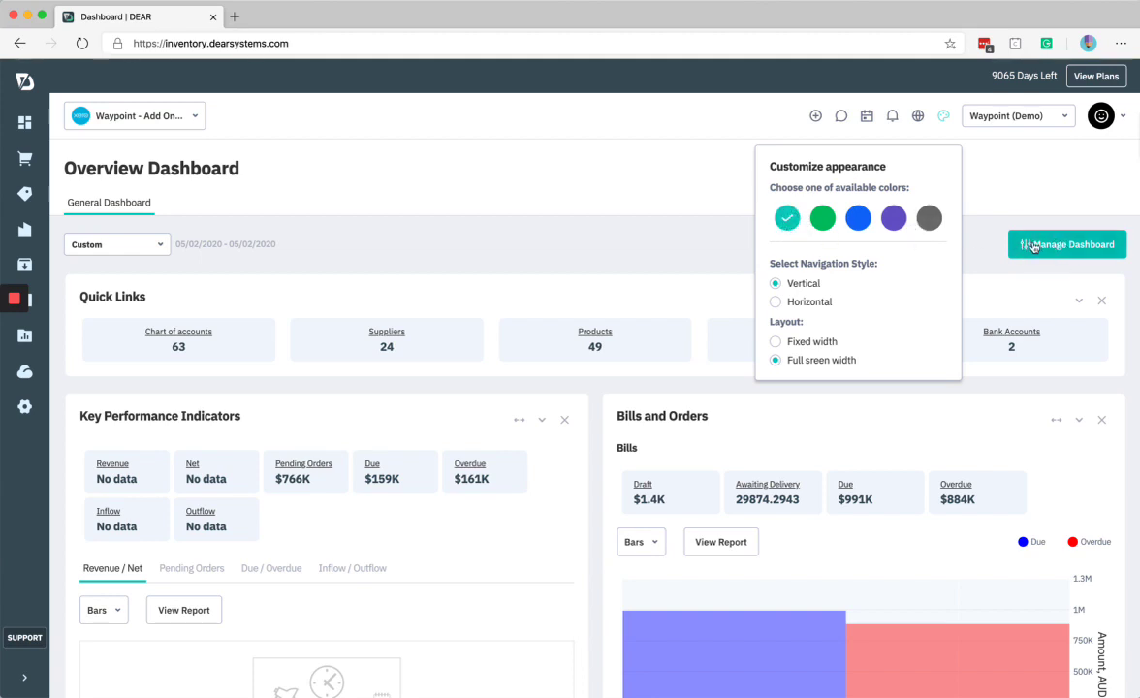
left_click(822, 218)
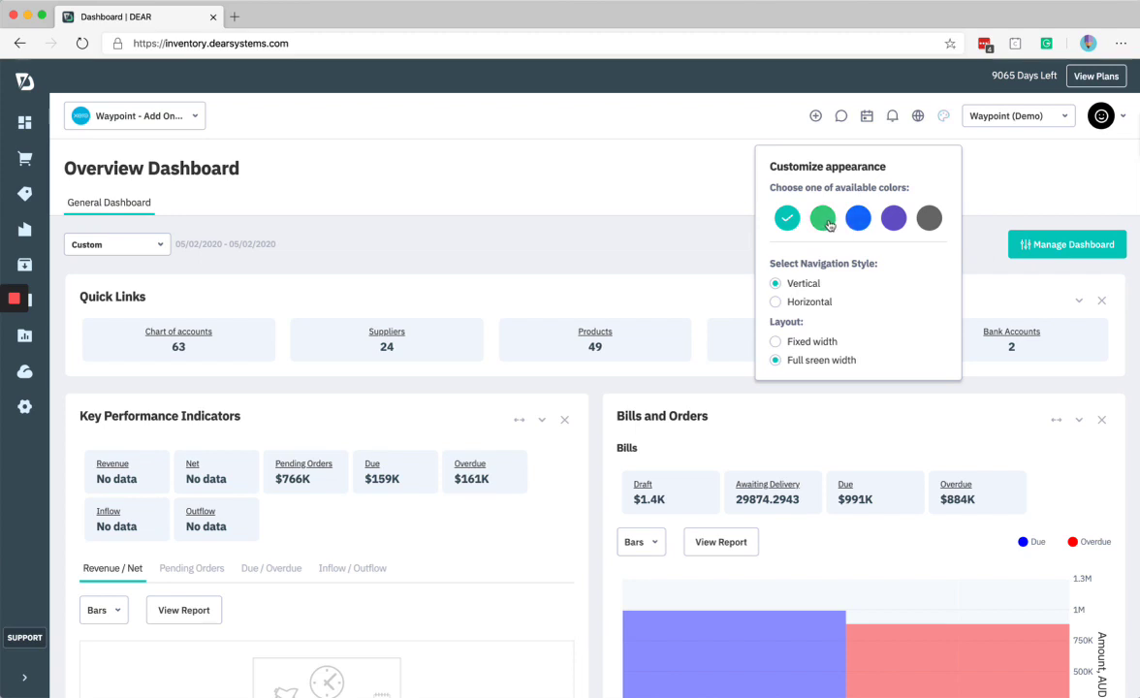
left_click(943, 115)
left_click(893, 217)
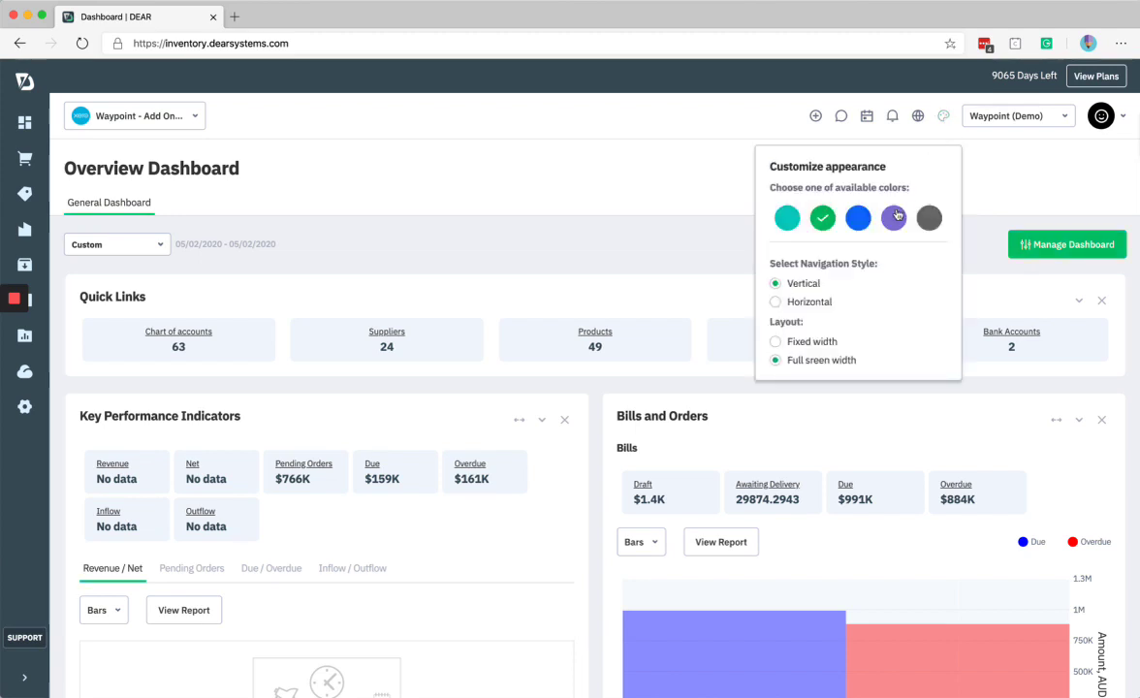
left_click(942, 117)
left_click(786, 218)
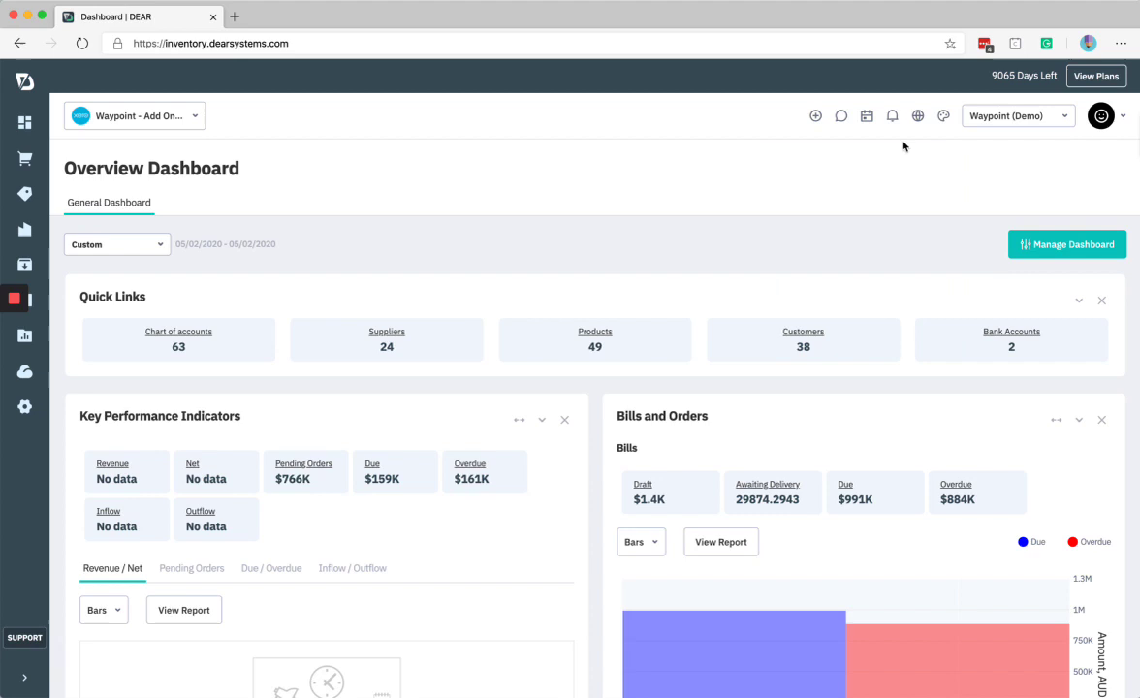
left_click(944, 121)
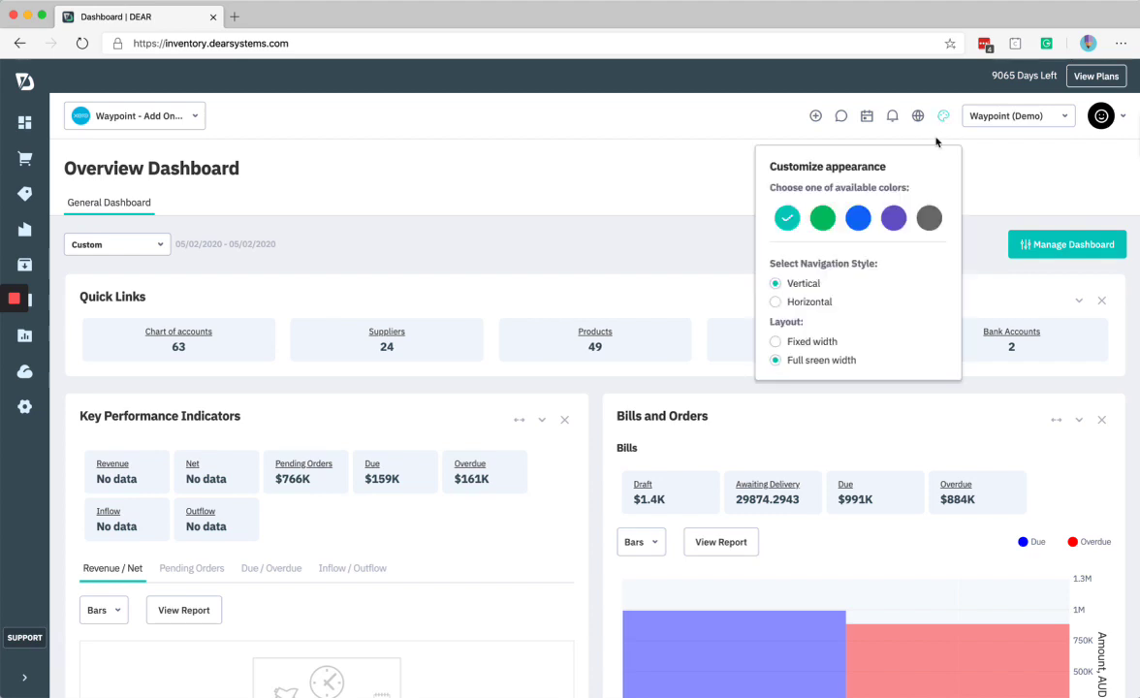
left_click(775, 302)
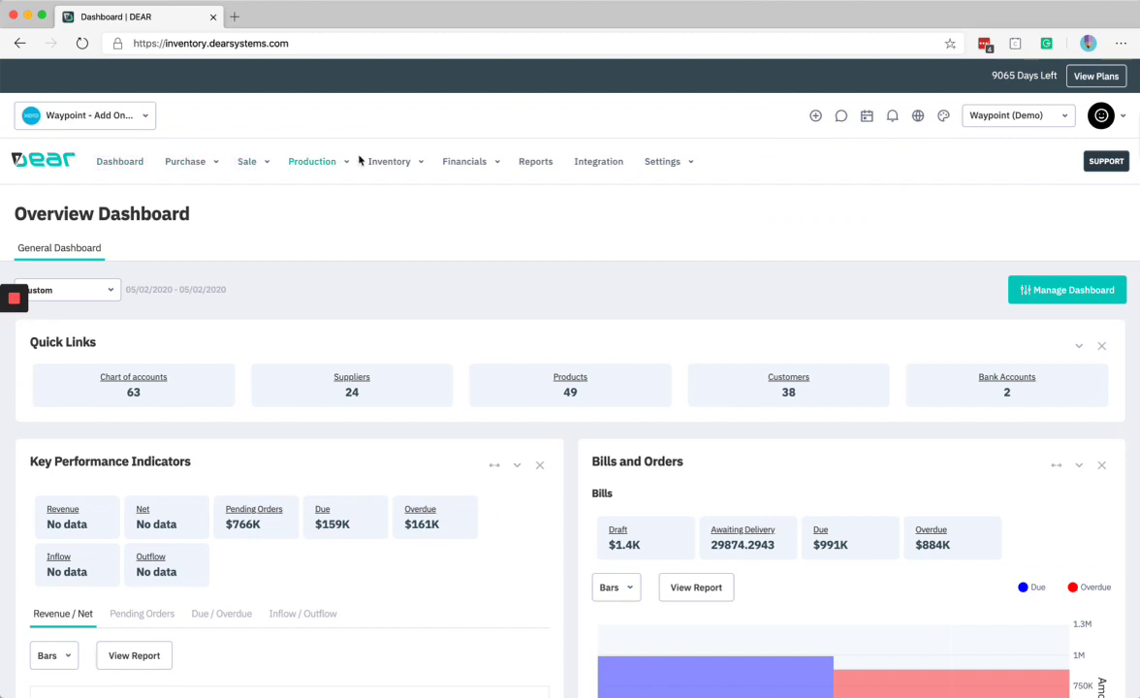
left_click(944, 119)
left_click(805, 284)
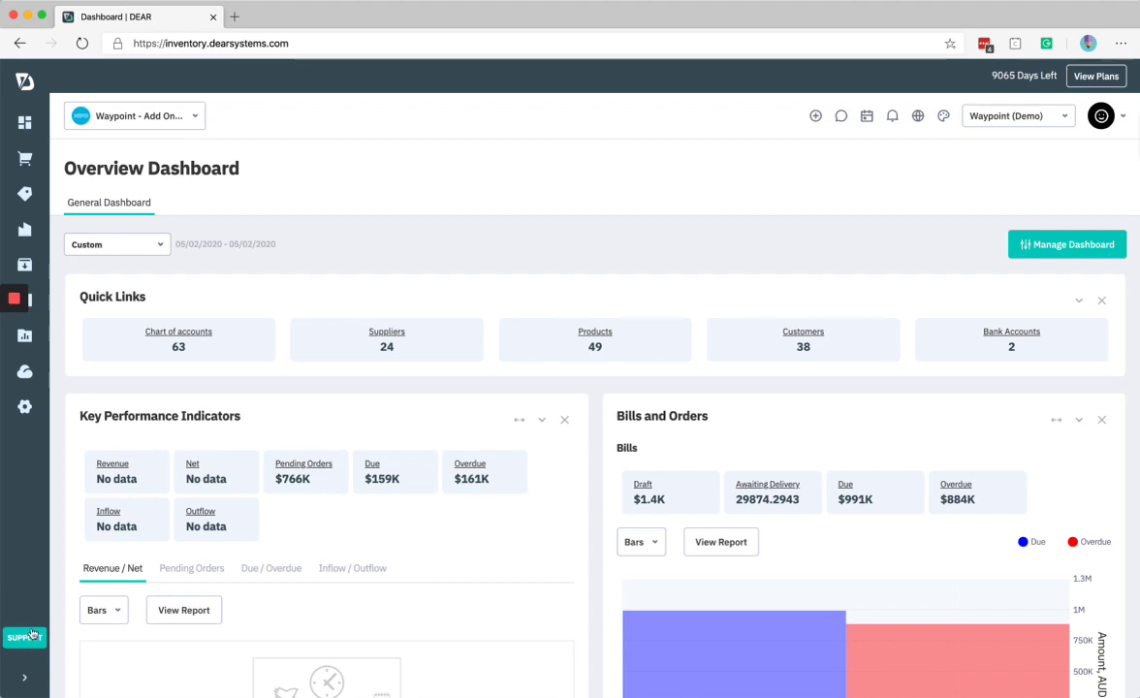
left_click(945, 119)
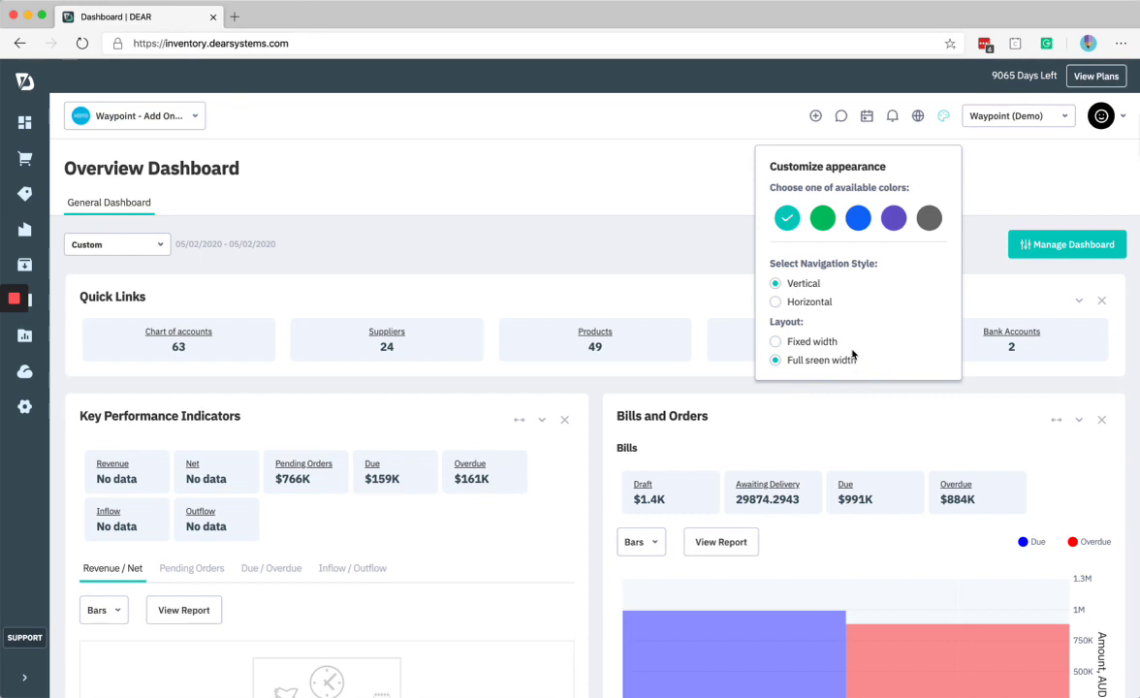
left_click(722, 221)
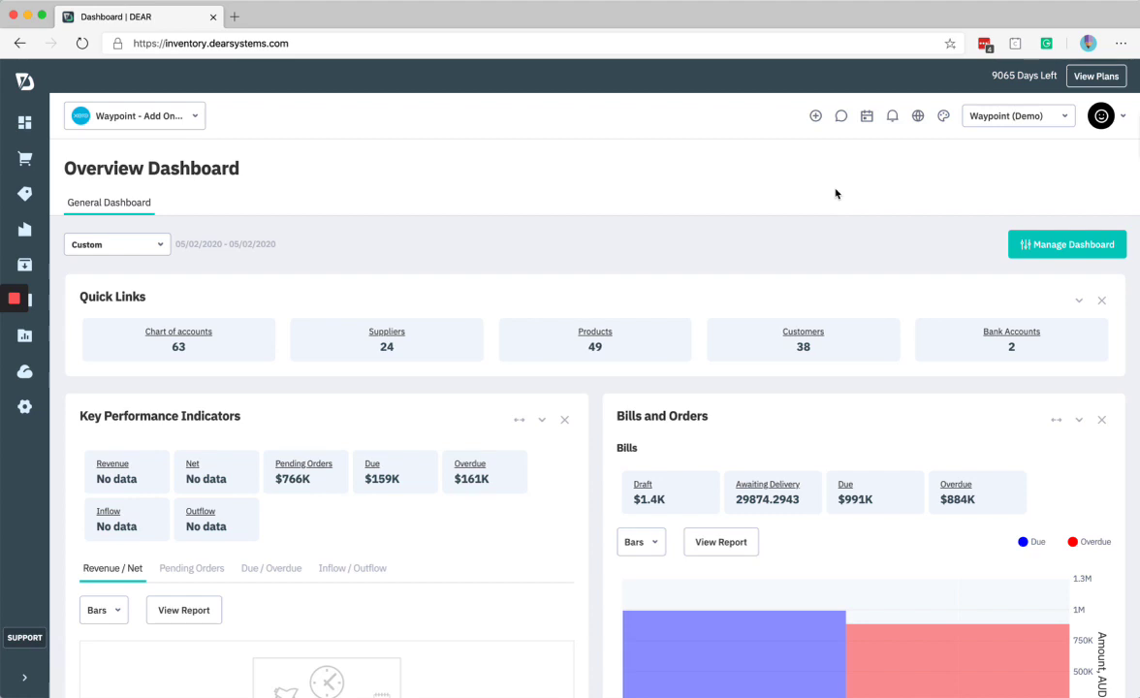
Step: Try the Line and Points styles on the Bills chart, settling on Line with points
scroll(836, 194, "down", 5)
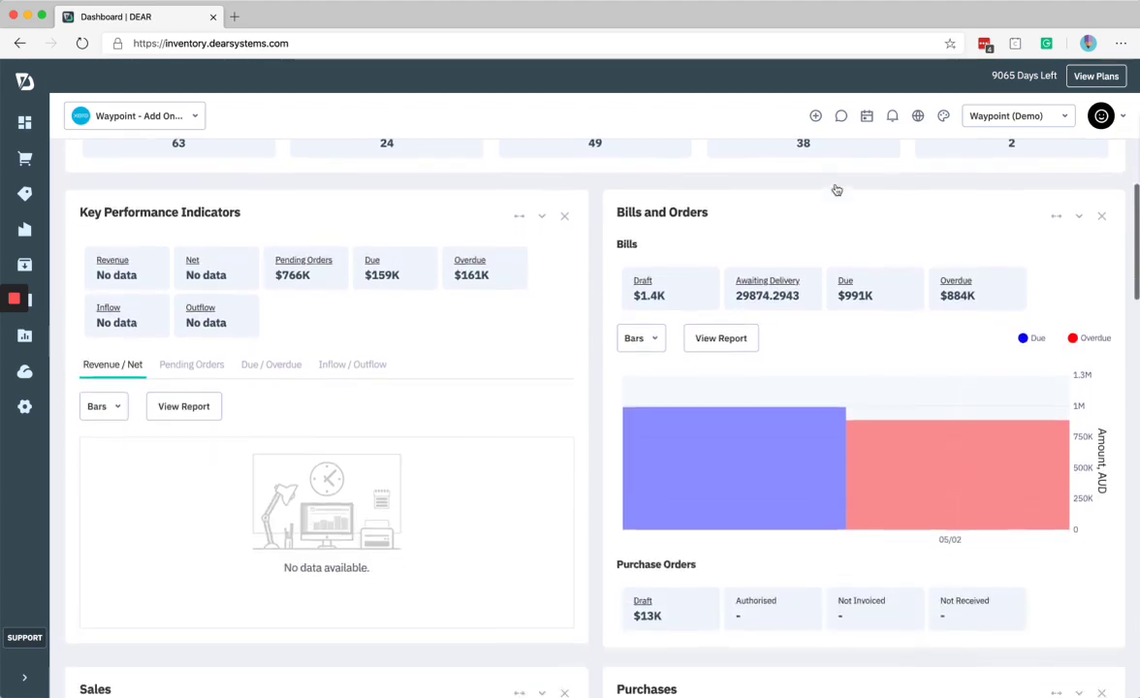
scroll(835, 189, "down", 1)
scroll(836, 189, "up", 2)
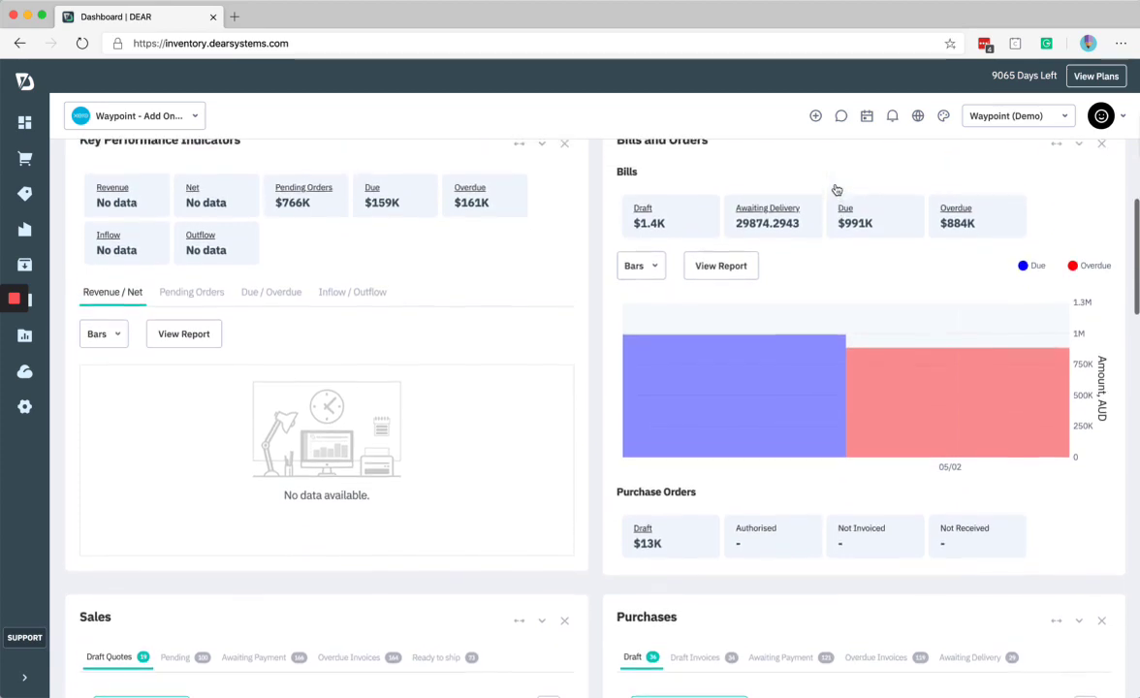
scroll(738, 288, "up", 3)
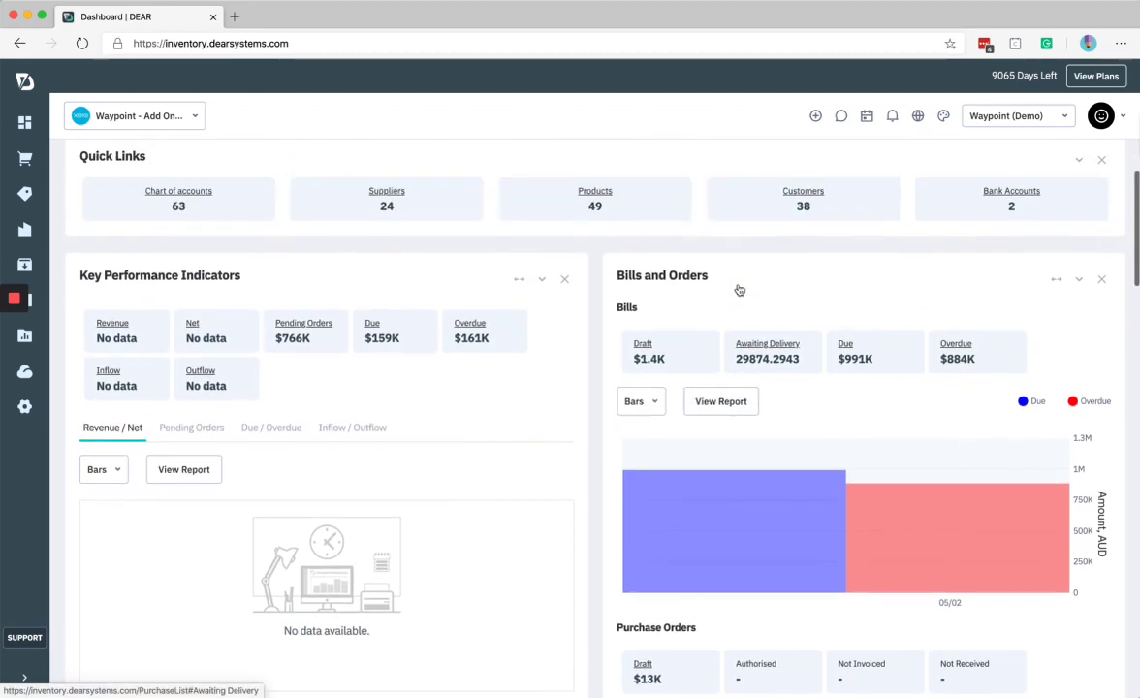
left_click(654, 397)
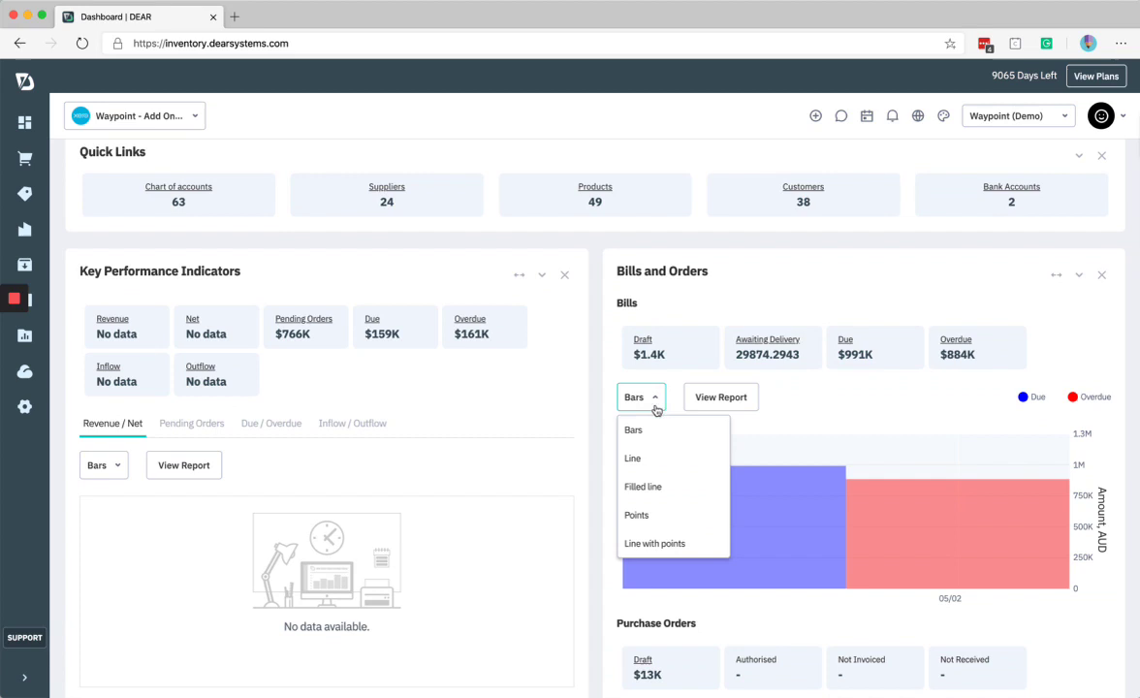
left_click(652, 460)
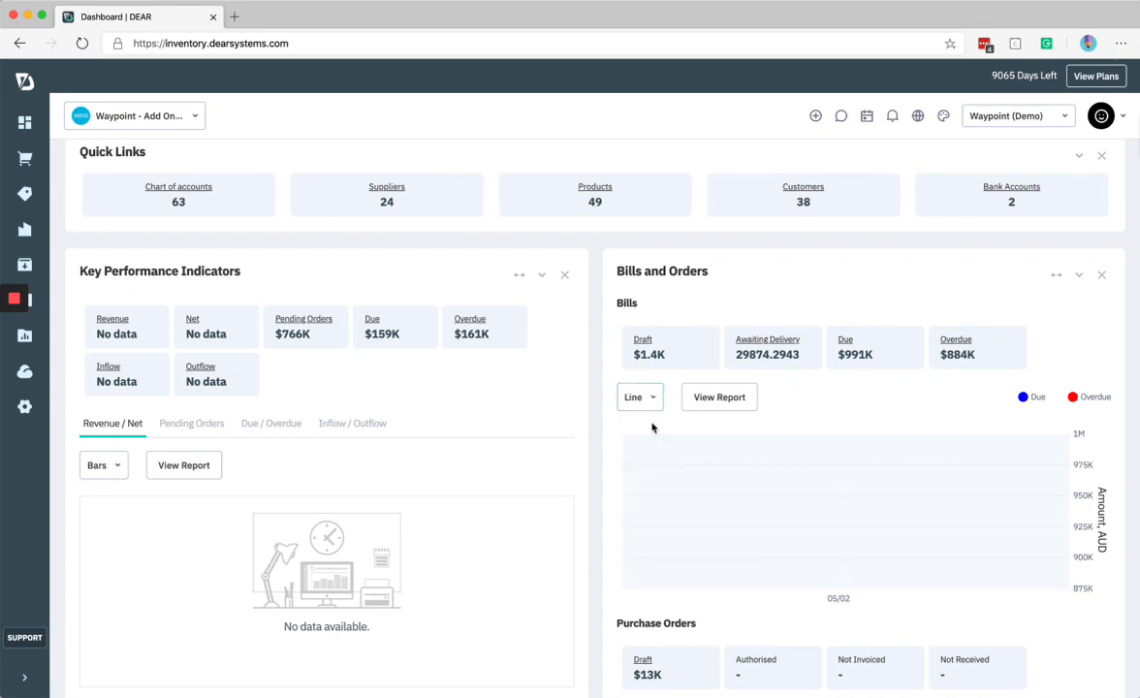
left_click(653, 399)
left_click(652, 511)
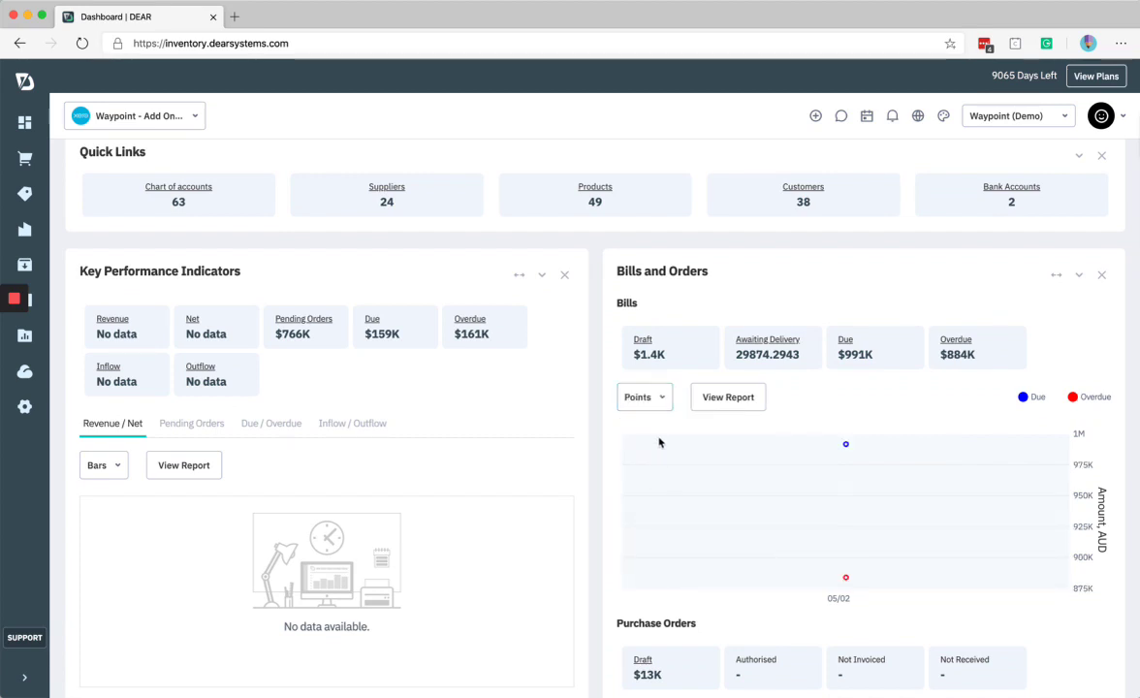
left_click(657, 399)
left_click(659, 543)
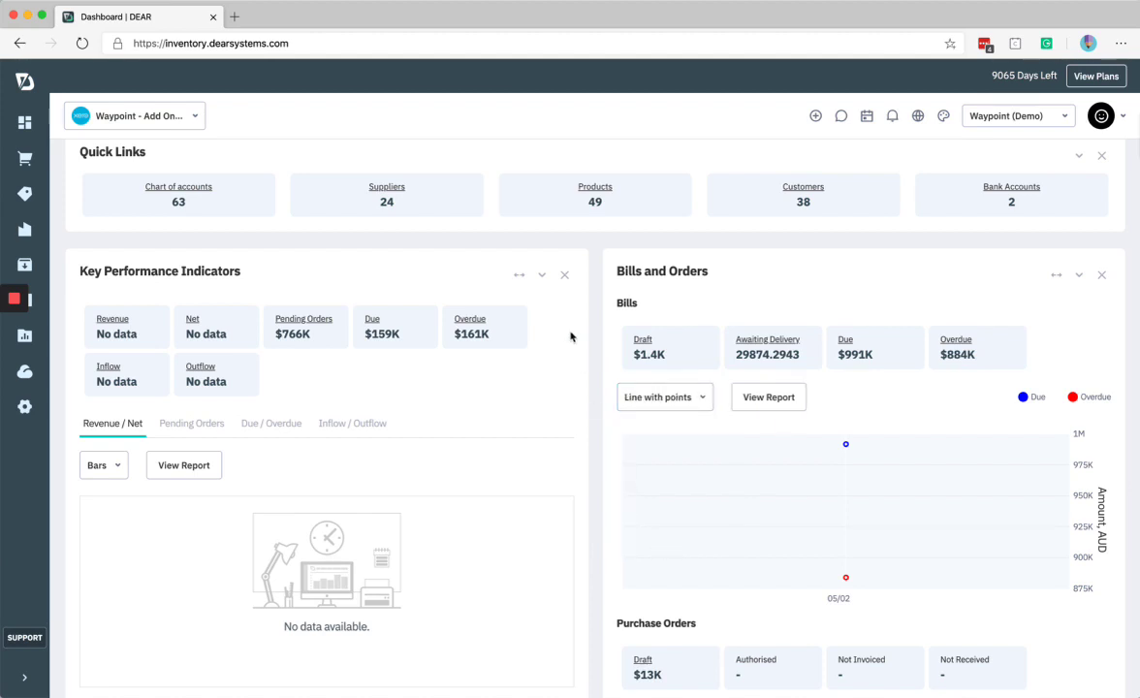
scroll(570, 337, "up", 3)
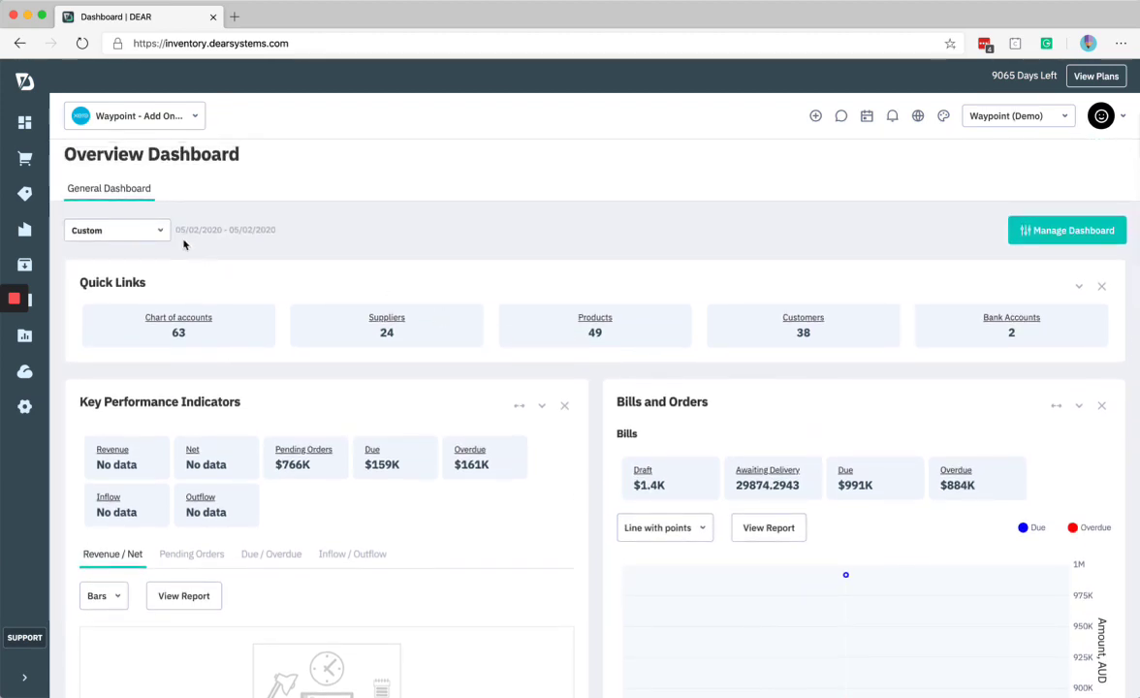
scroll(231, 226, "up", 1)
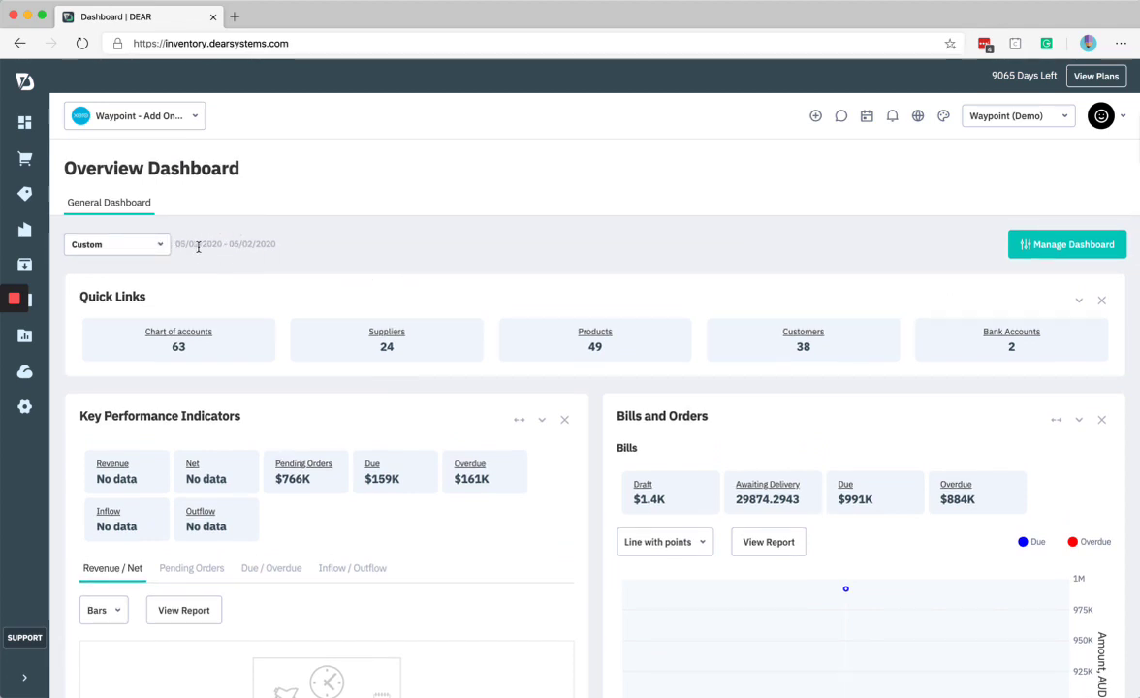
Step: Set the dashboard date range to Last Quarter (01/10/2019 to 31/12/2019)
left_click(162, 250)
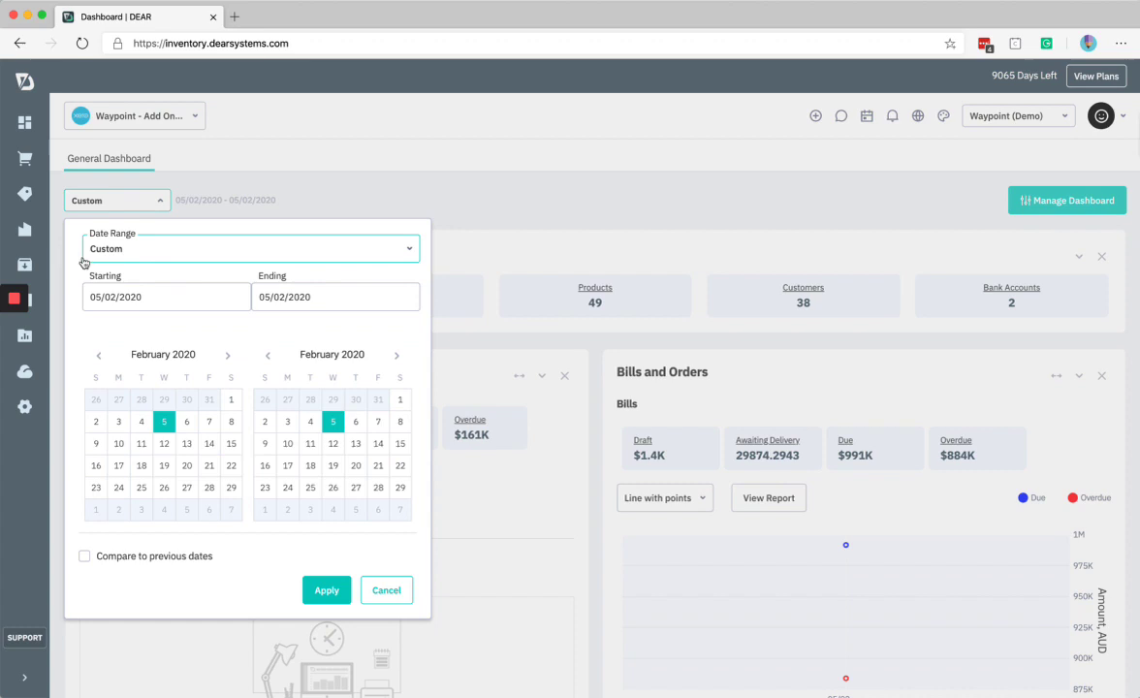
left_click(414, 251)
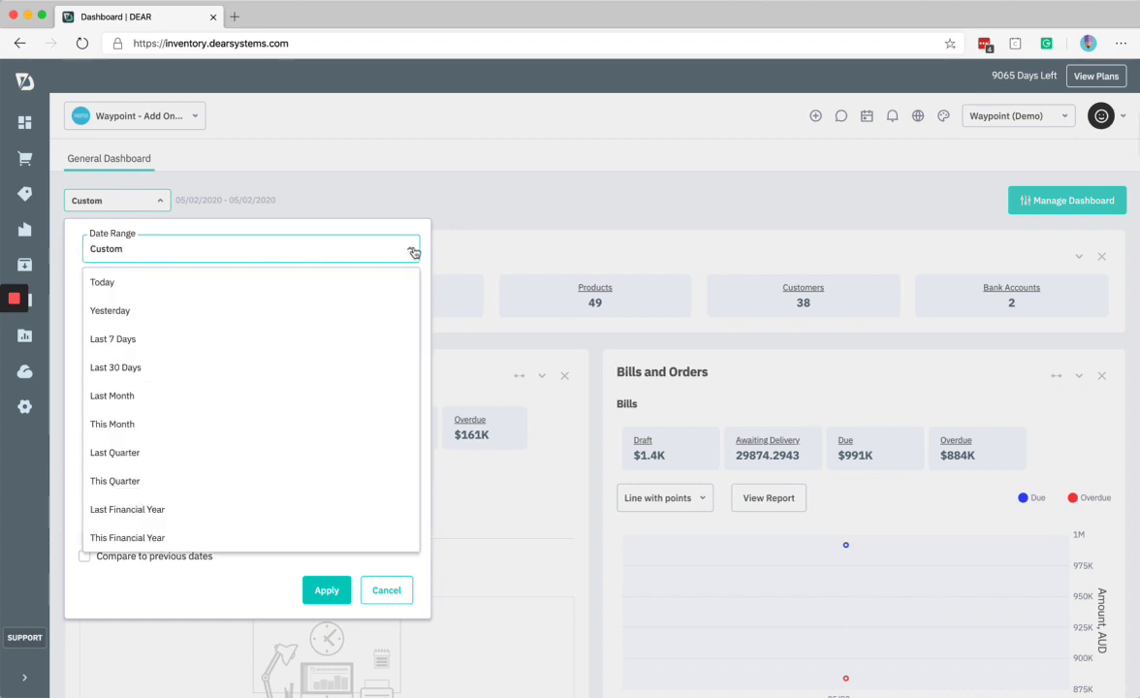
left_click(272, 454)
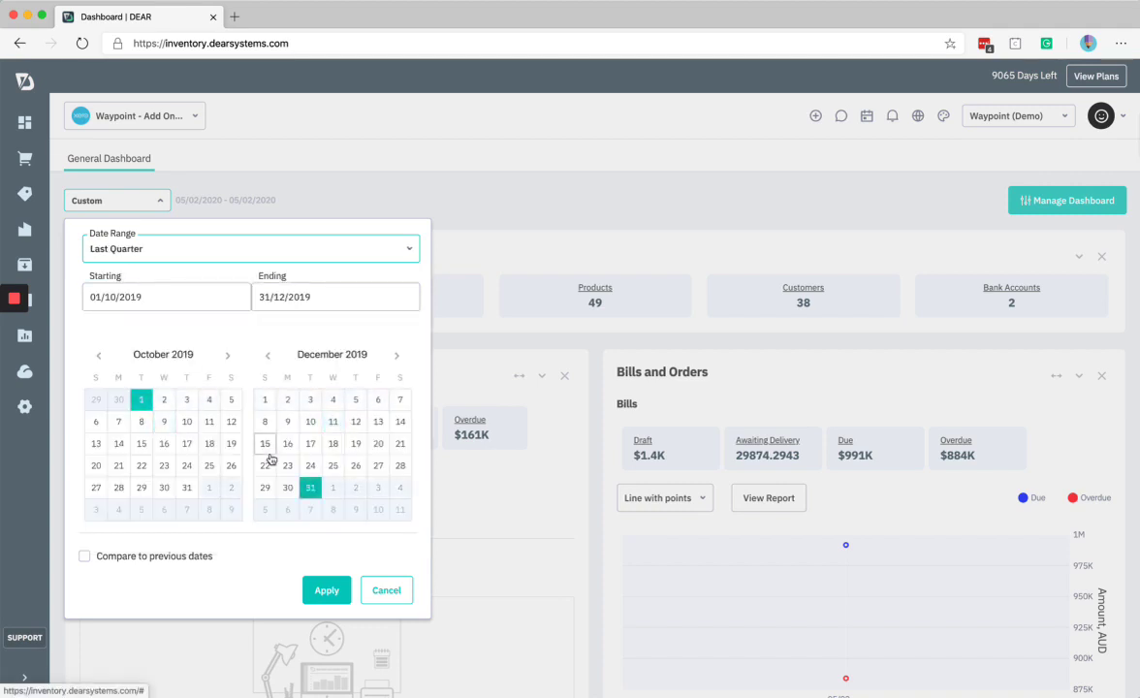
left_click(324, 590)
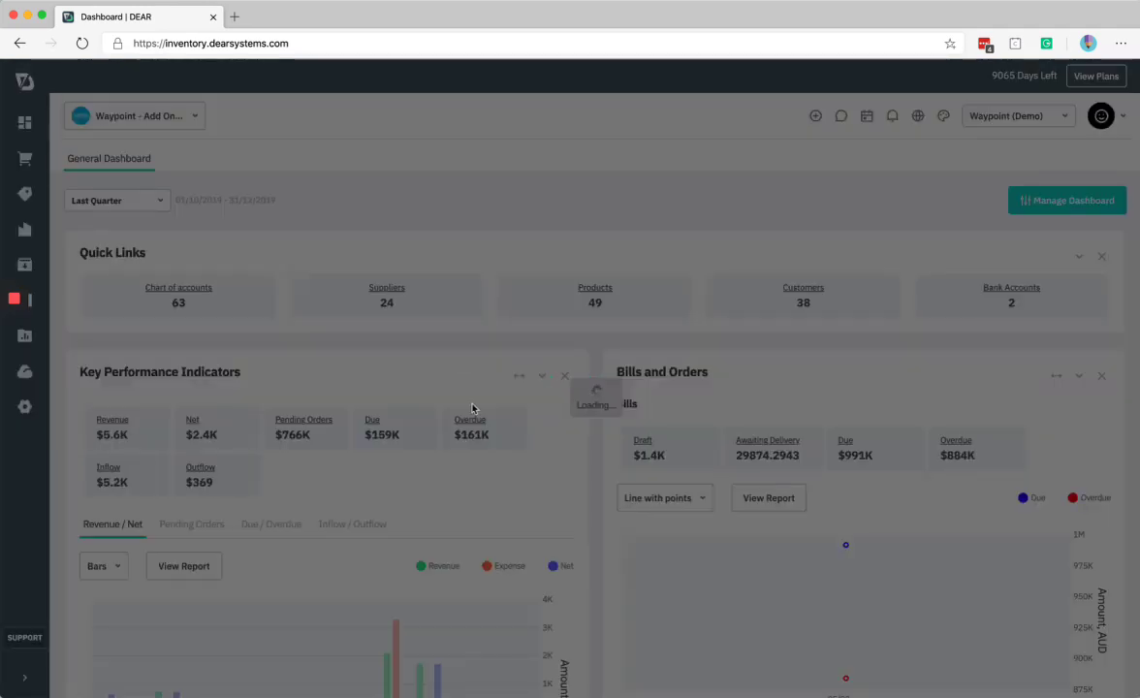
Step: Switch the Revenue / Net chart to Line with points, then Filled line
scroll(472, 378, "down", 5)
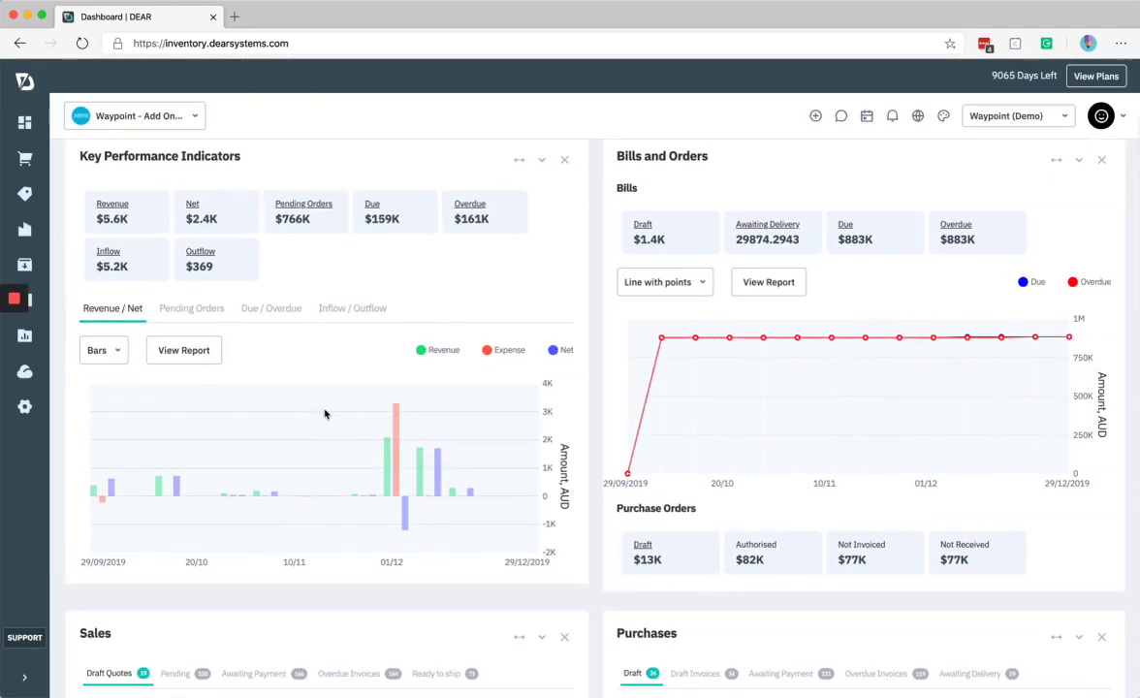
left_click(97, 351)
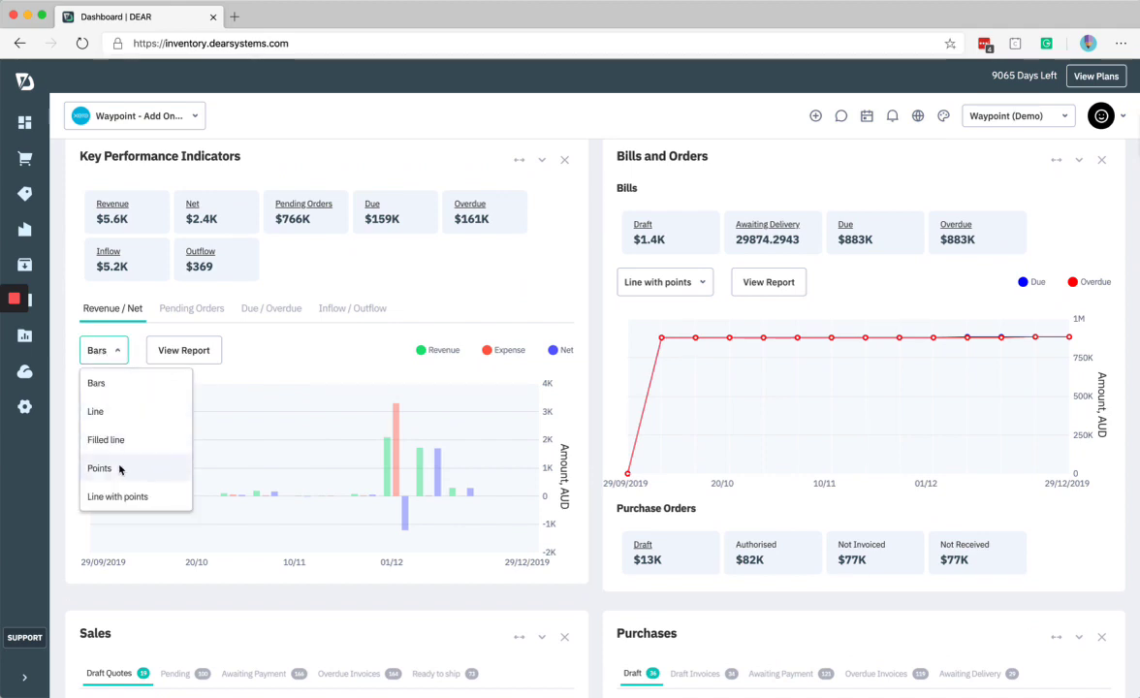
left_click(118, 495)
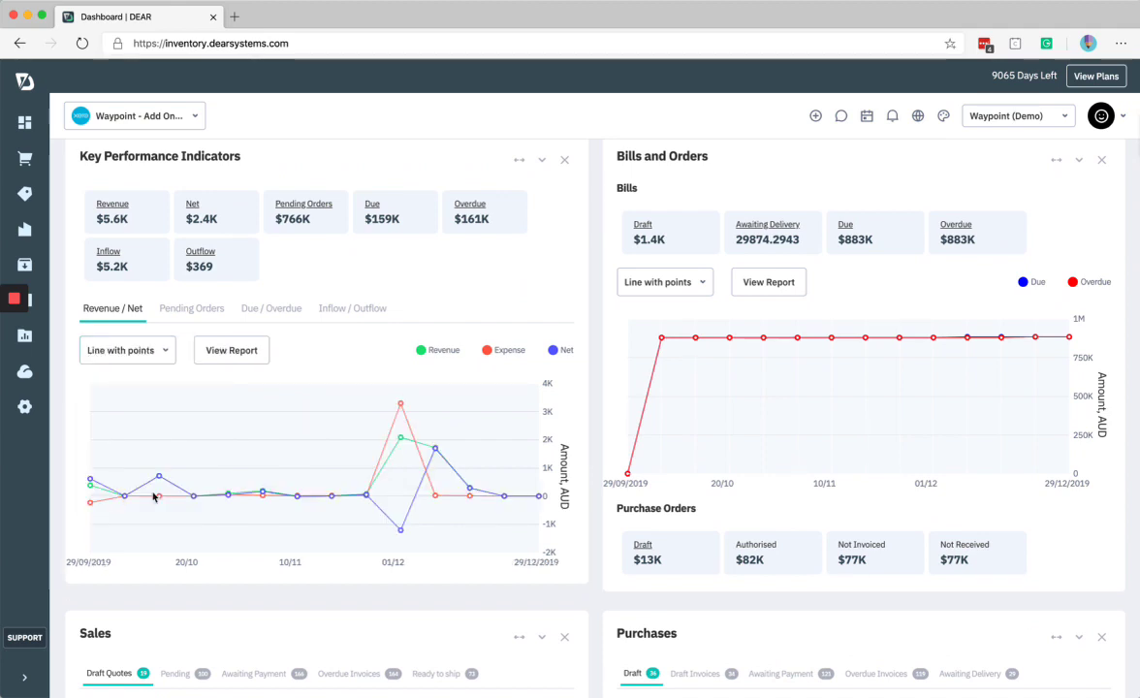
left_click(127, 350)
left_click(121, 439)
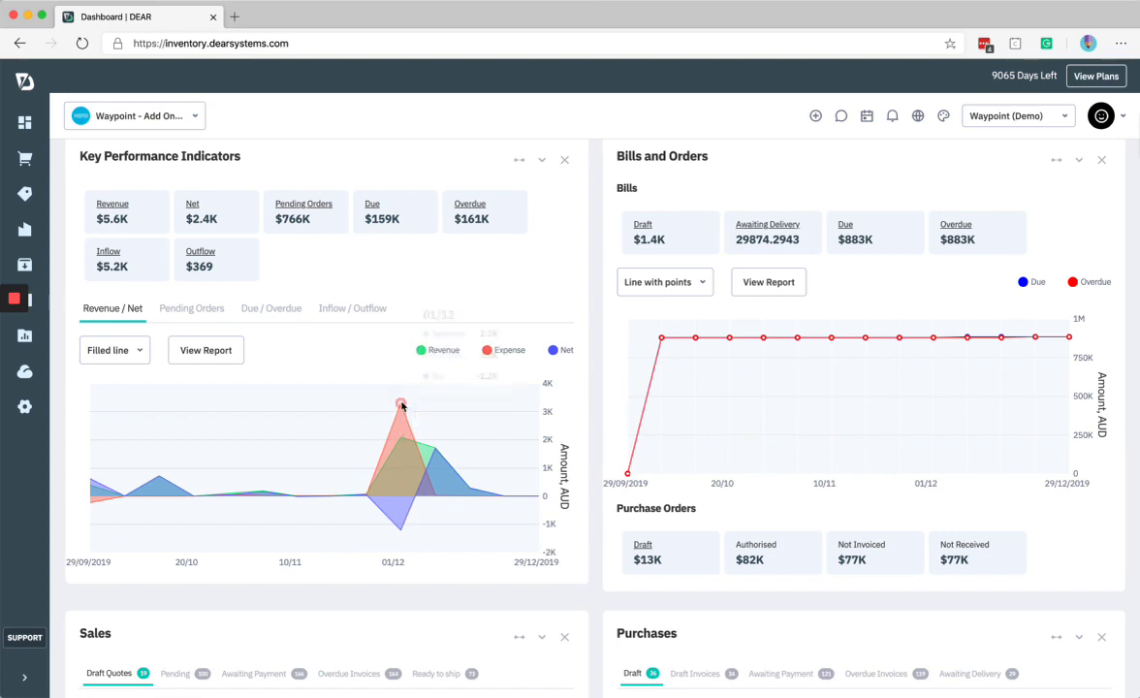
Step: Remove the Quick Links panel from the dashboard
mouse_move(402, 406)
scroll(412, 475, "up", 3)
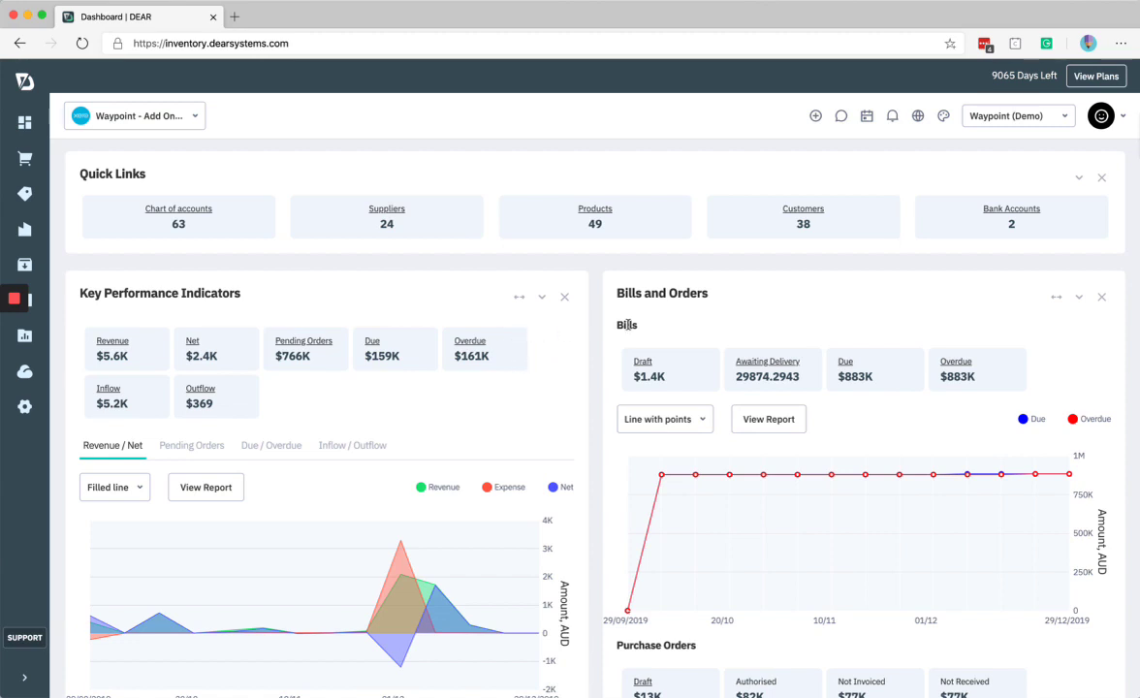
scroll(627, 325, "up", 2)
left_click(1102, 257)
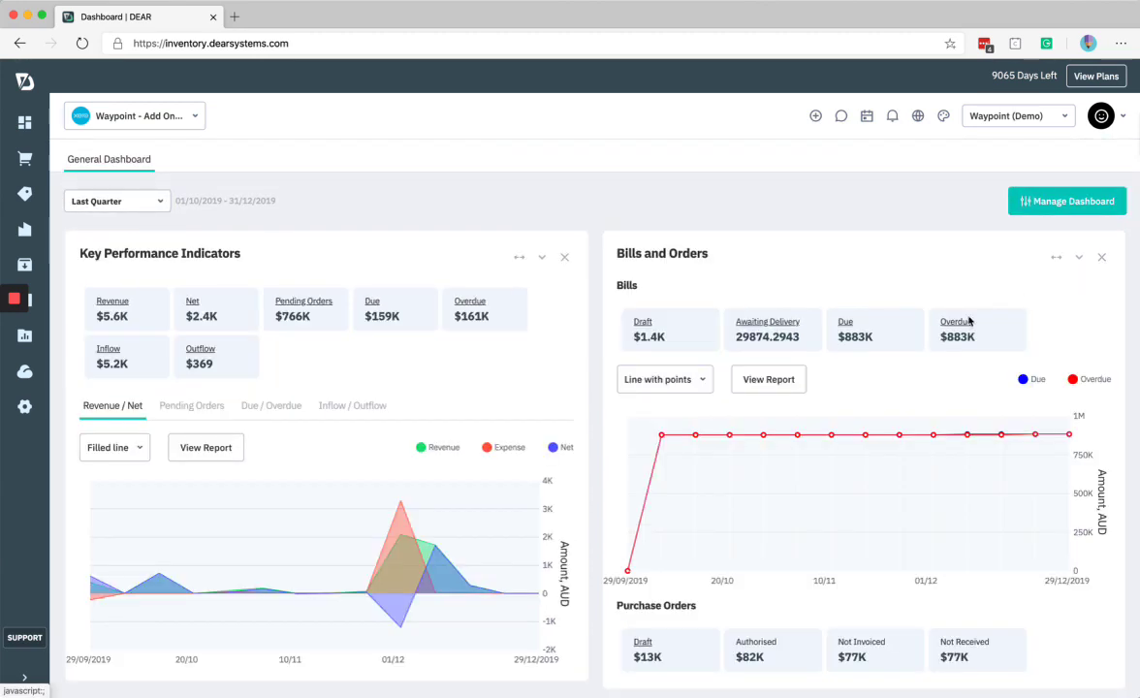
scroll(743, 398, "up", 1)
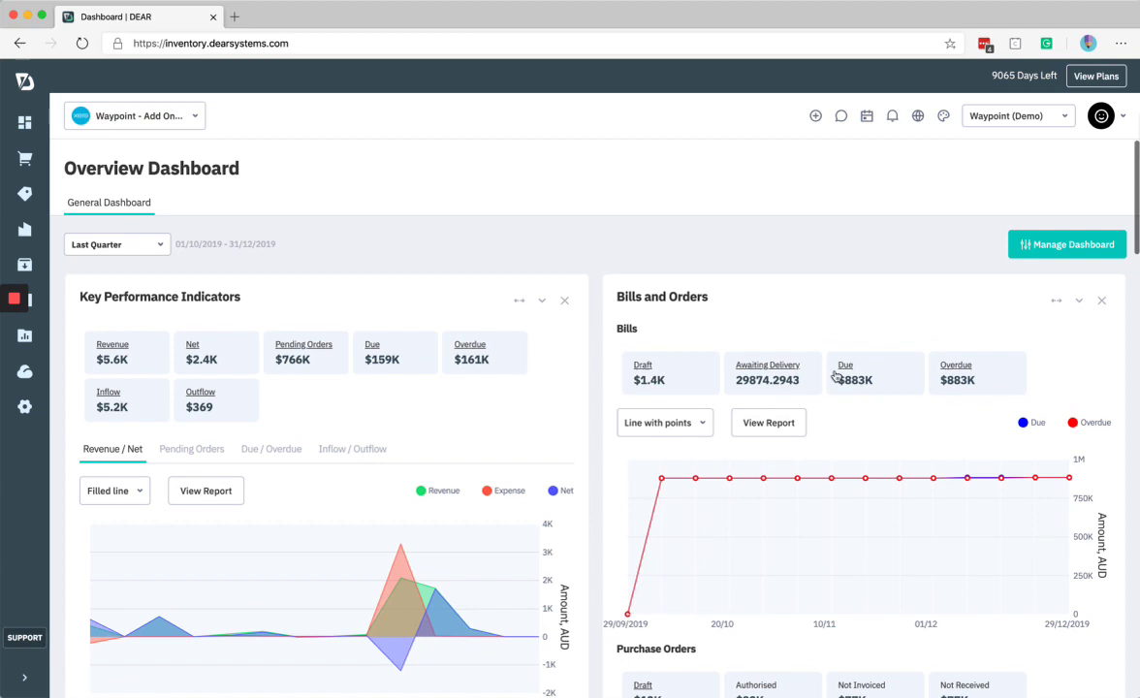
left_click(1054, 247)
right_click(1054, 247)
left_click(969, 196)
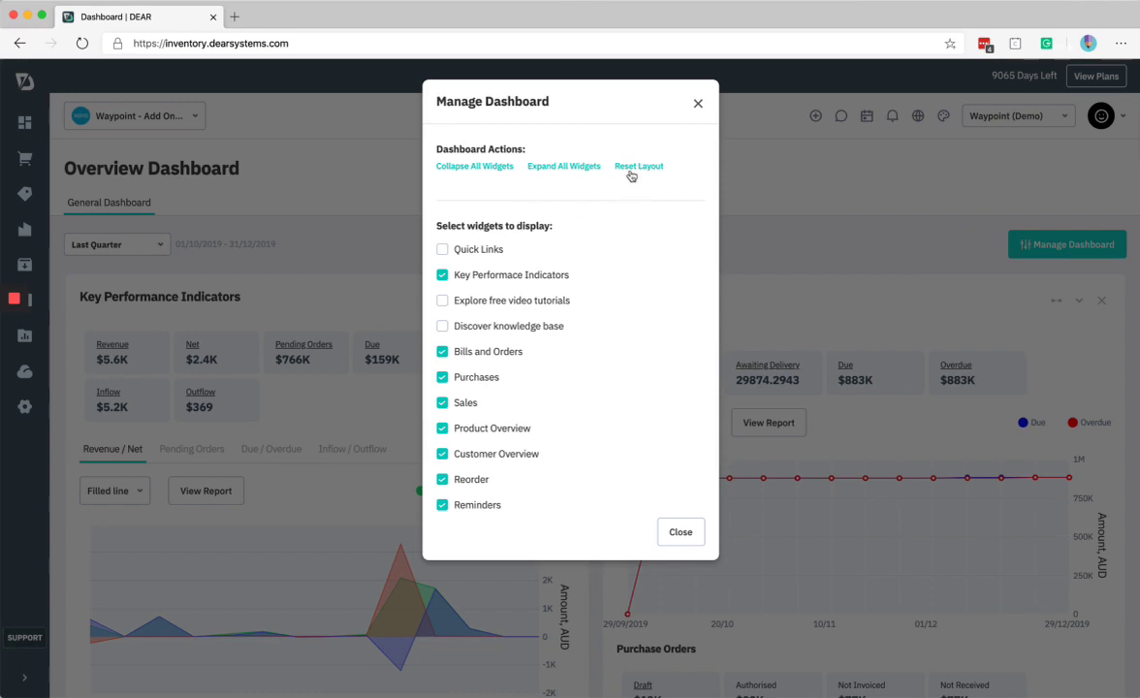
left_click(683, 535)
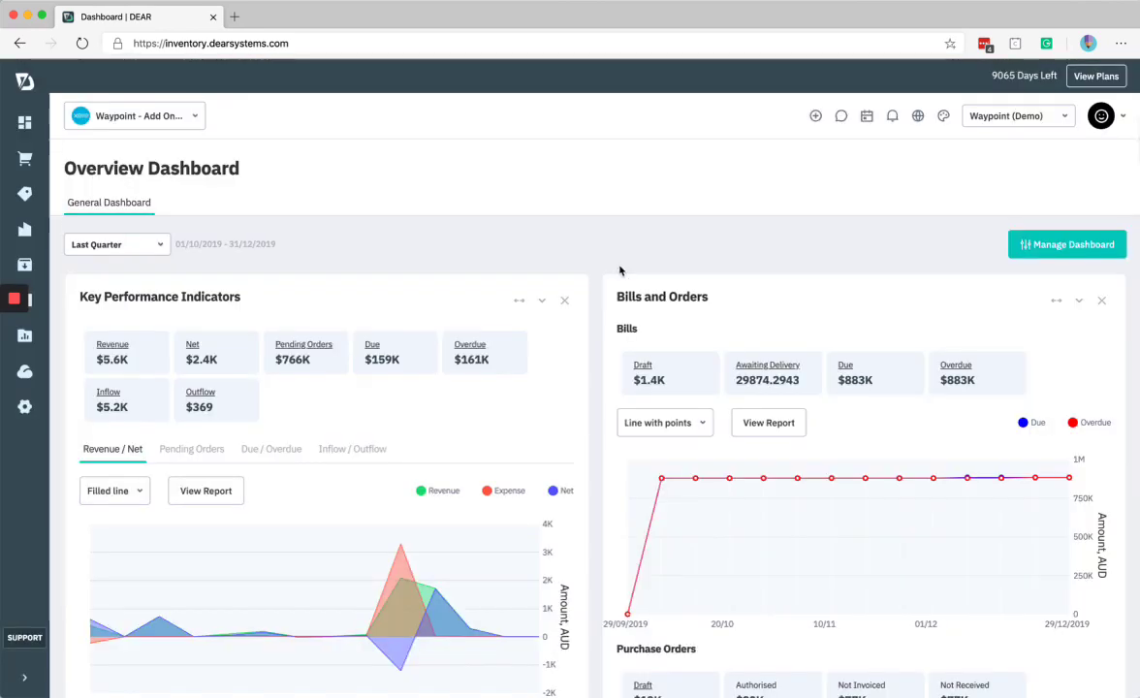
Step: Compare the Last Quarter dashboard figures against the previous year
left_click(161, 244)
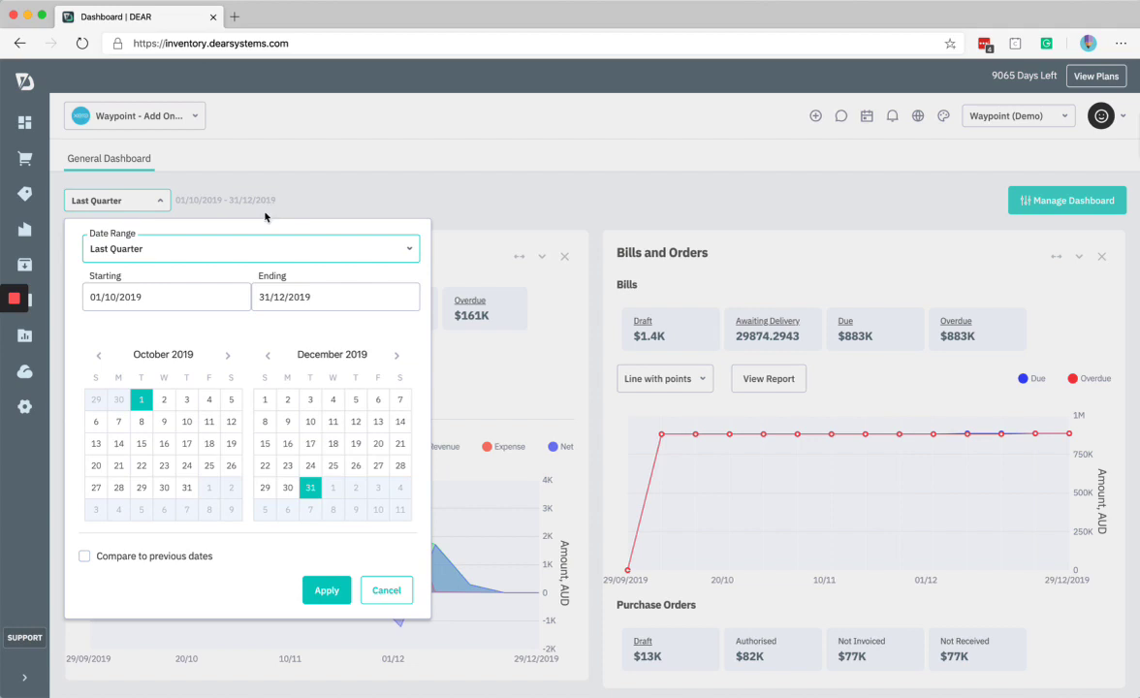
left_click(158, 562)
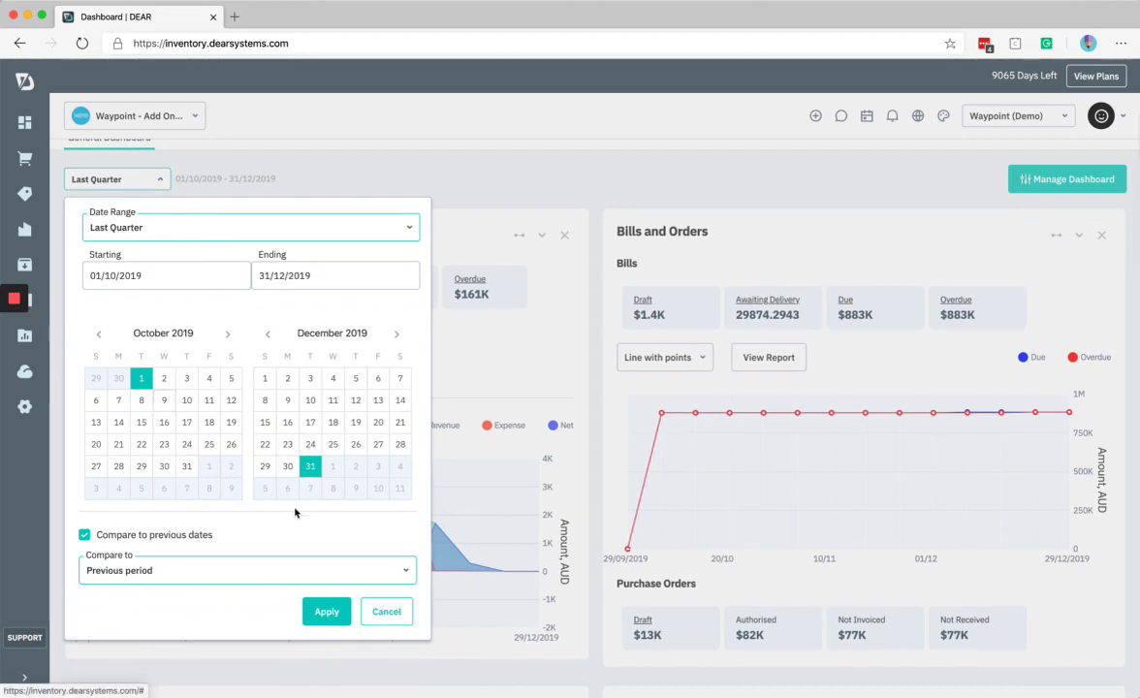
left_click(406, 574)
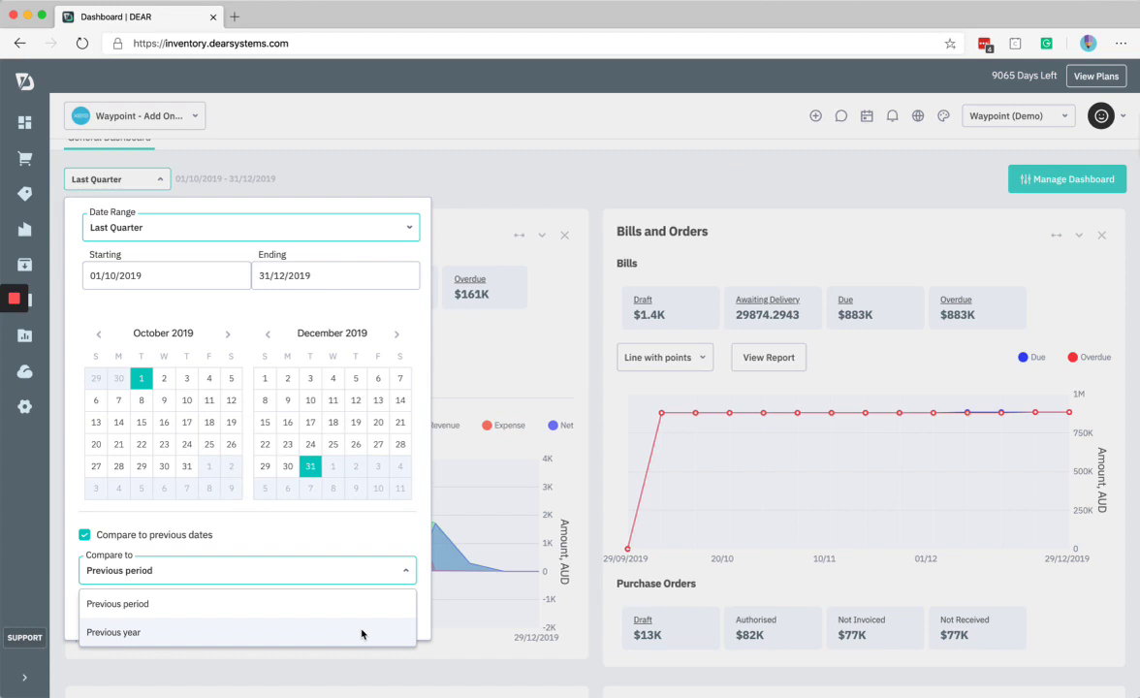
left_click(336, 629)
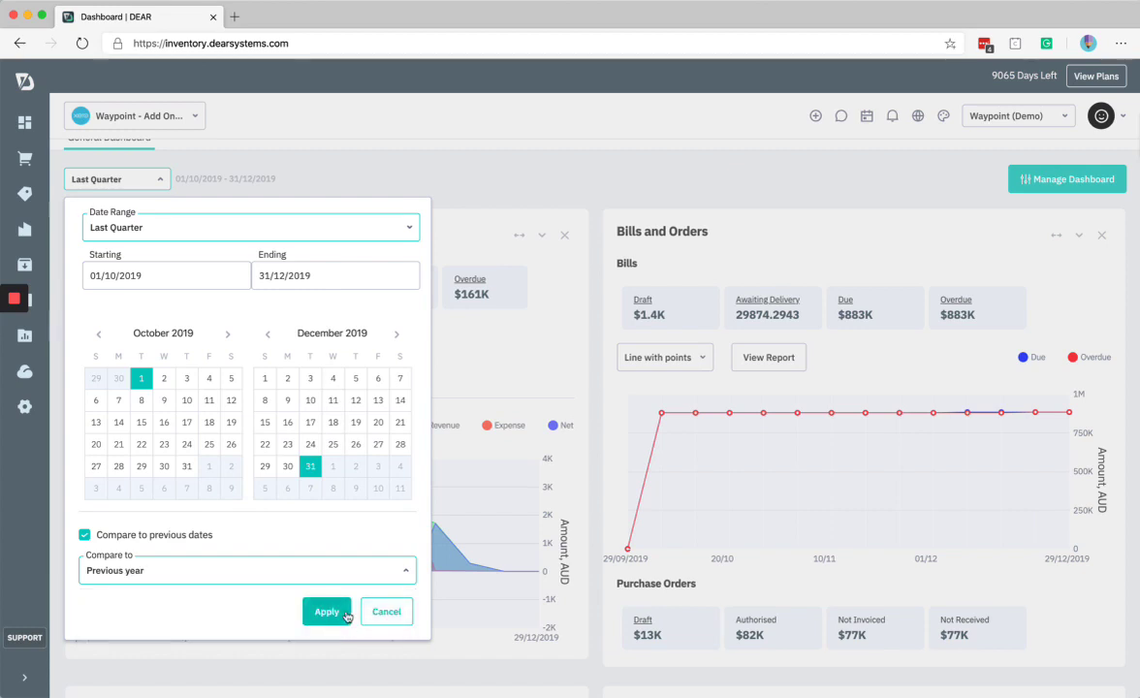
left_click(345, 614)
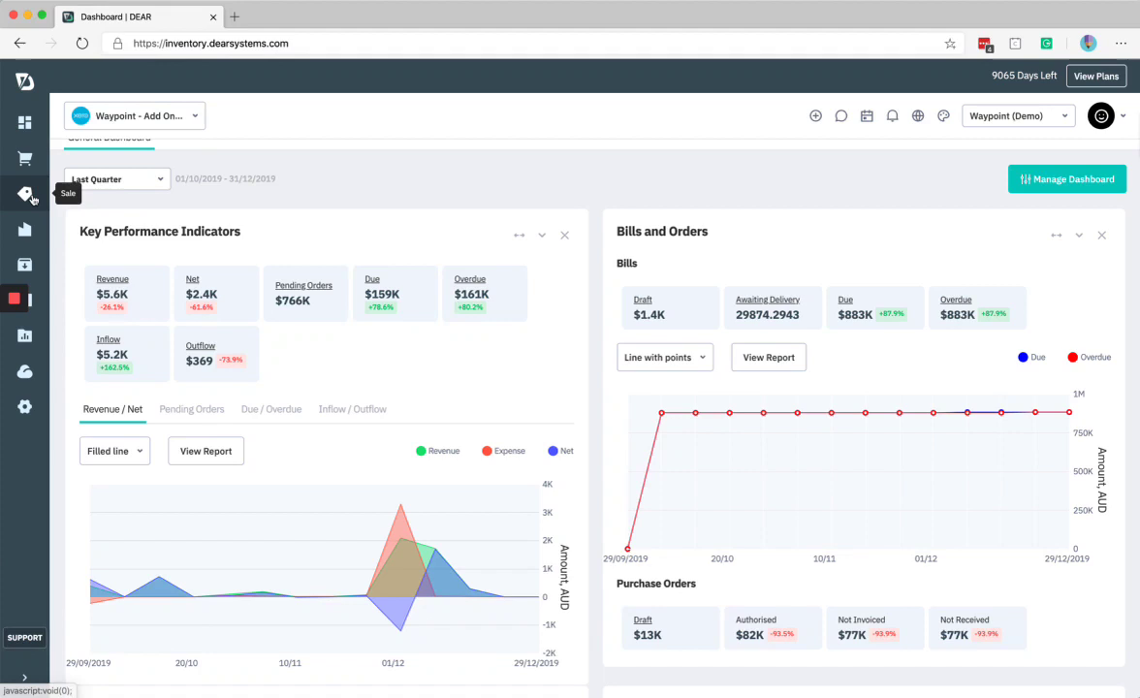
Step: Open Sale > Sales to list all non-voided sales orders
mouse_move(32, 197)
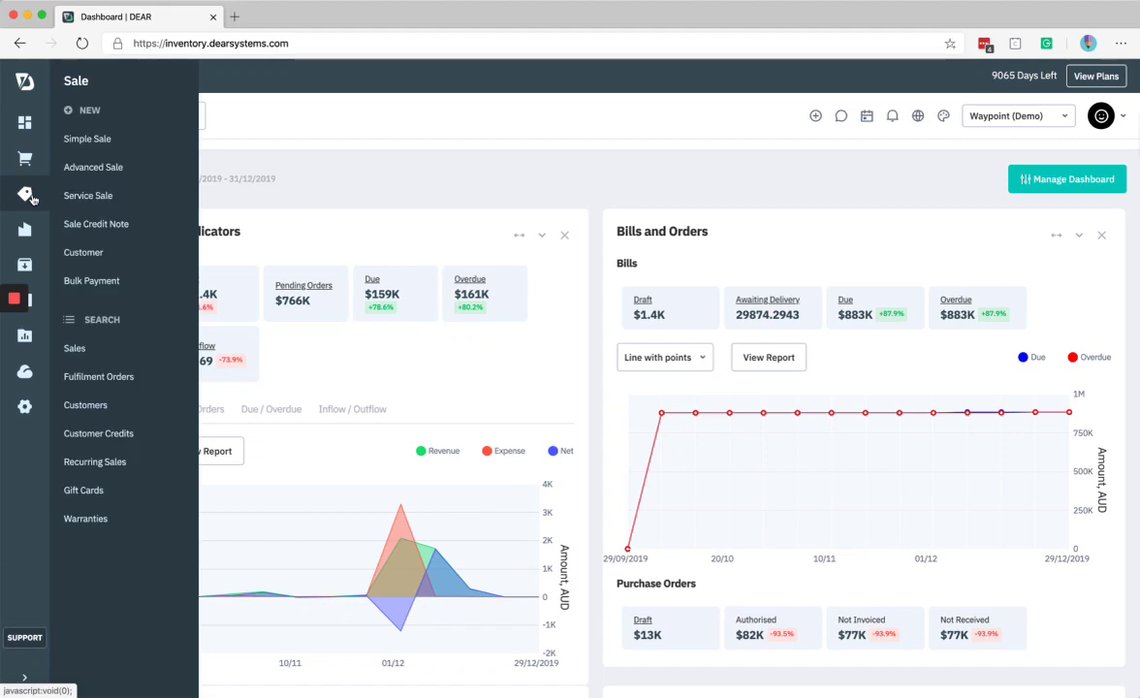
left_click(75, 348)
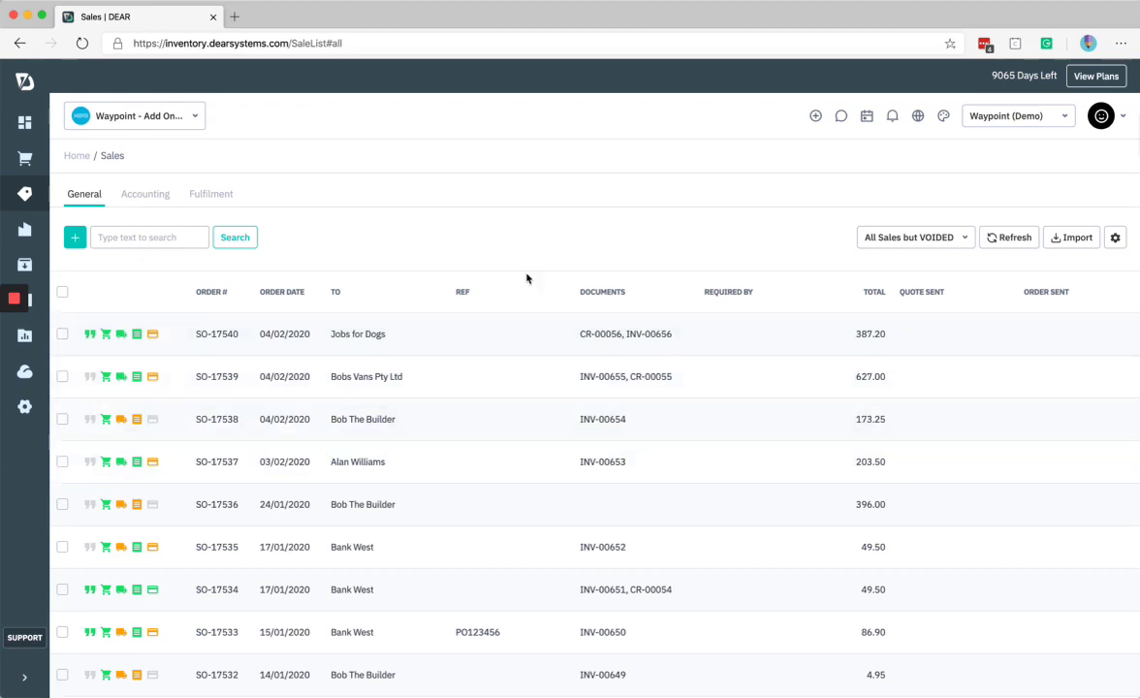
left_click(960, 238)
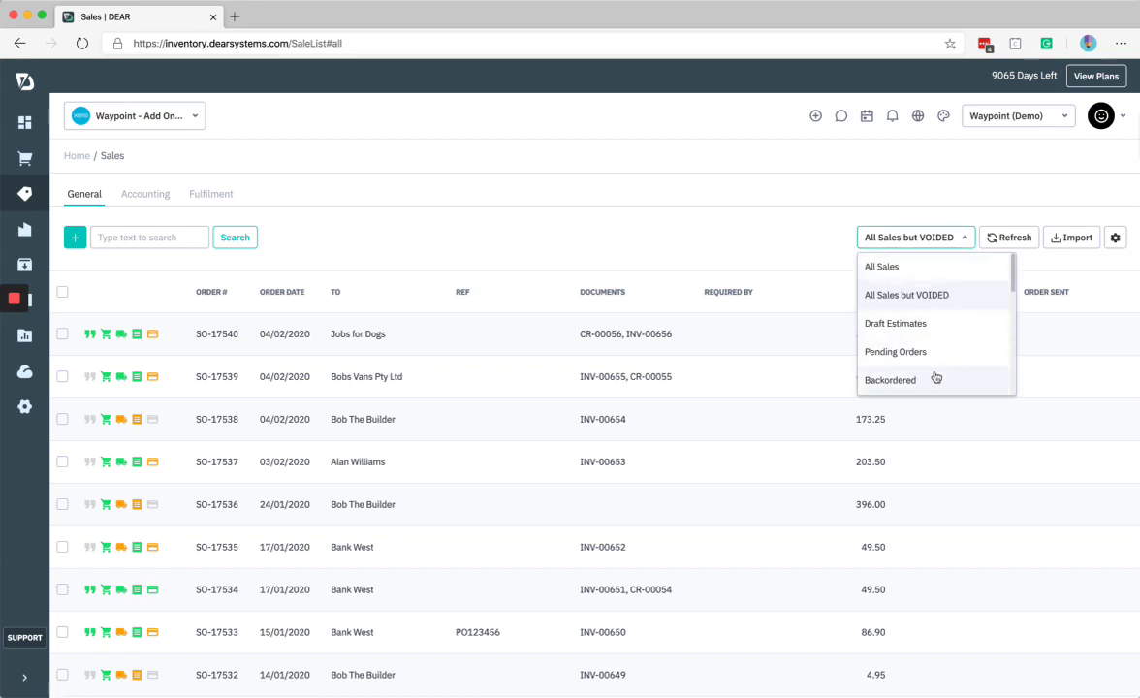
left_click(774, 249)
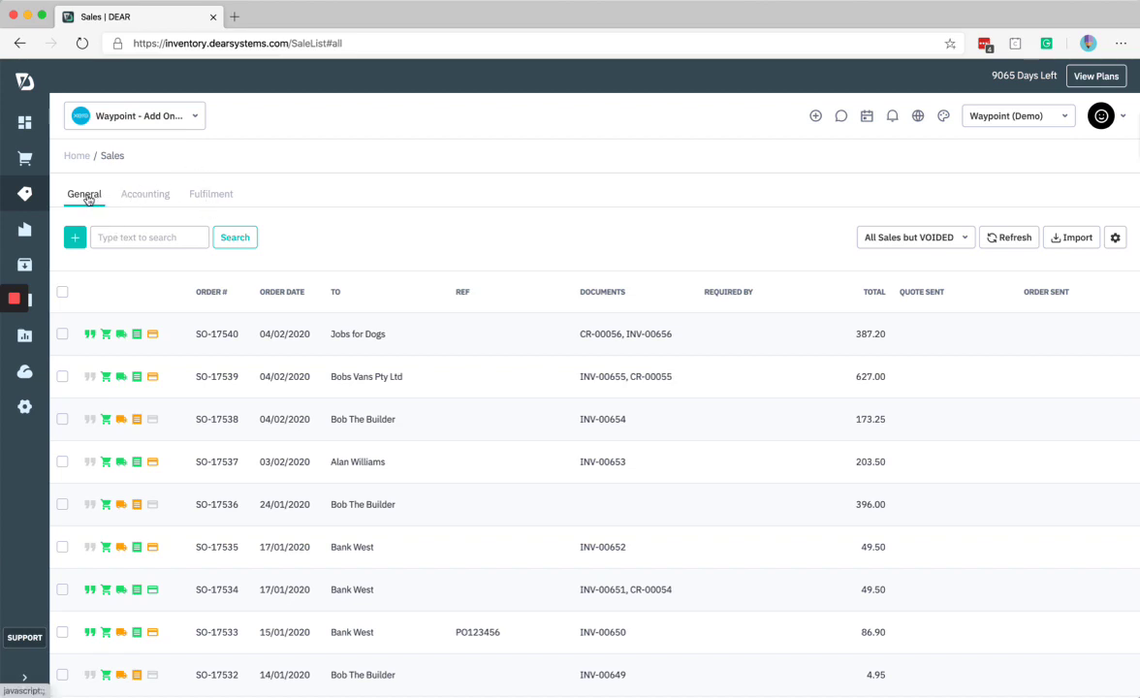
left_click(147, 198)
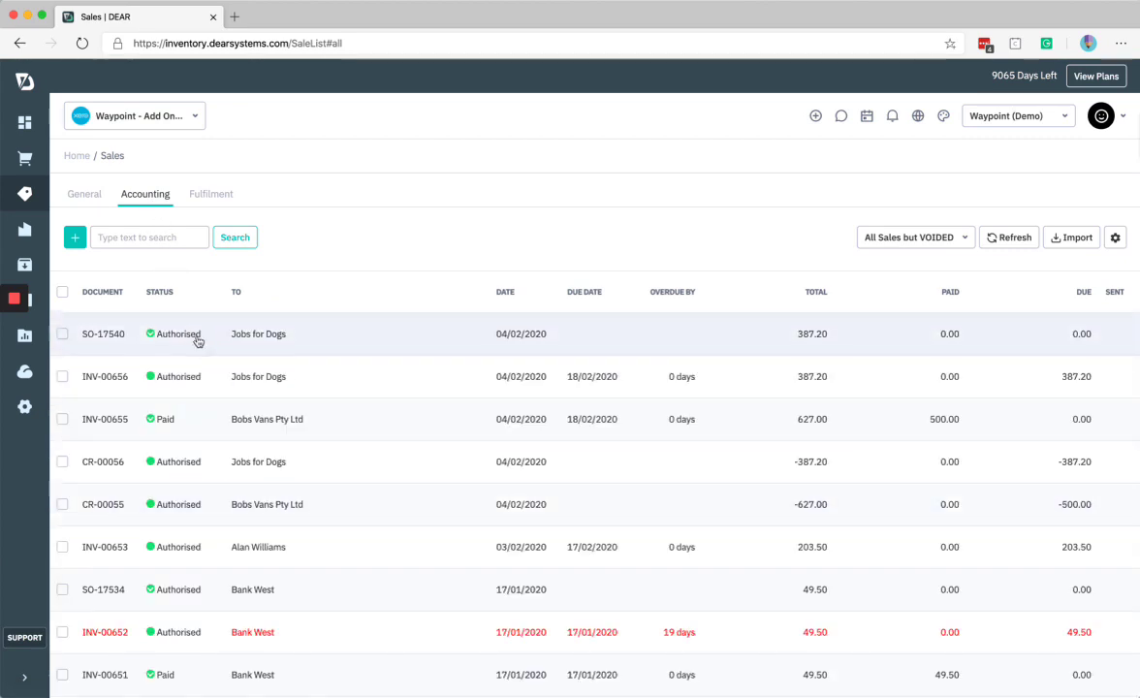
left_click(211, 196)
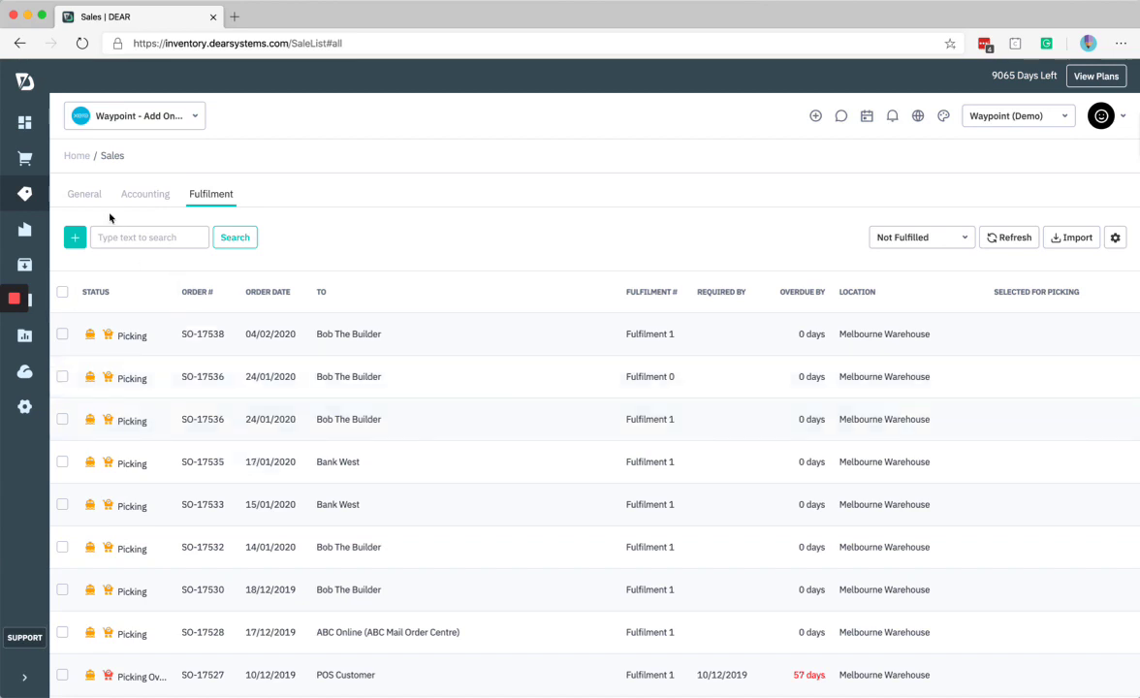
left_click(75, 198)
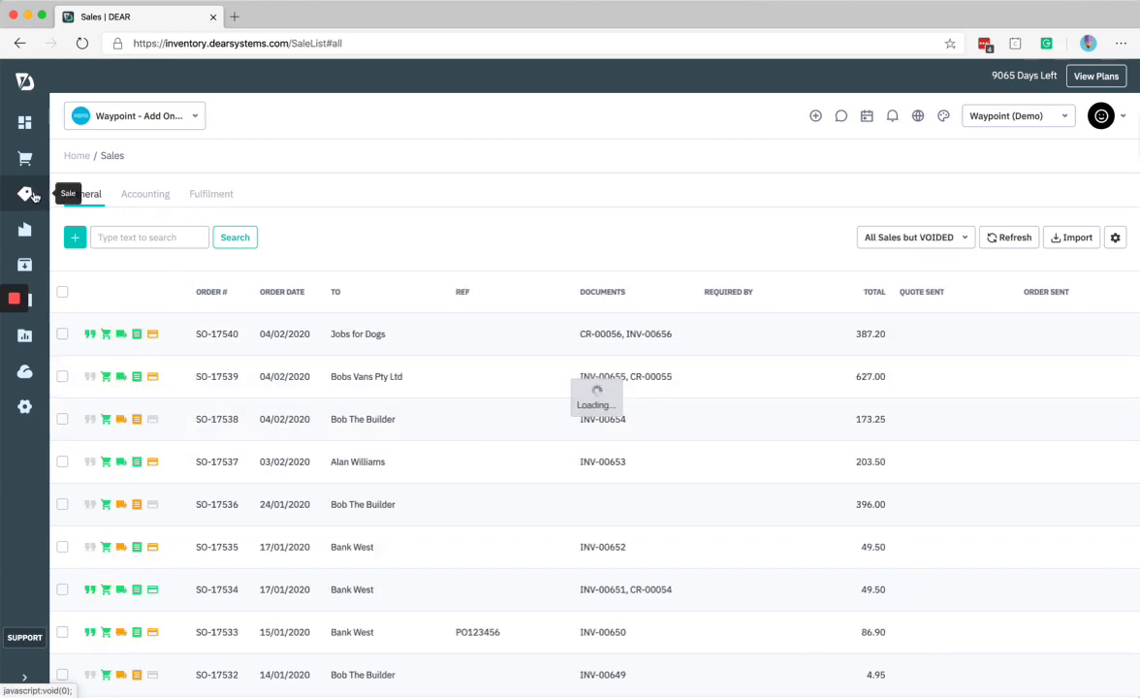
Step: Switch from the Sales list to the Purchases list via Purchase > Purchases
left_click(27, 159)
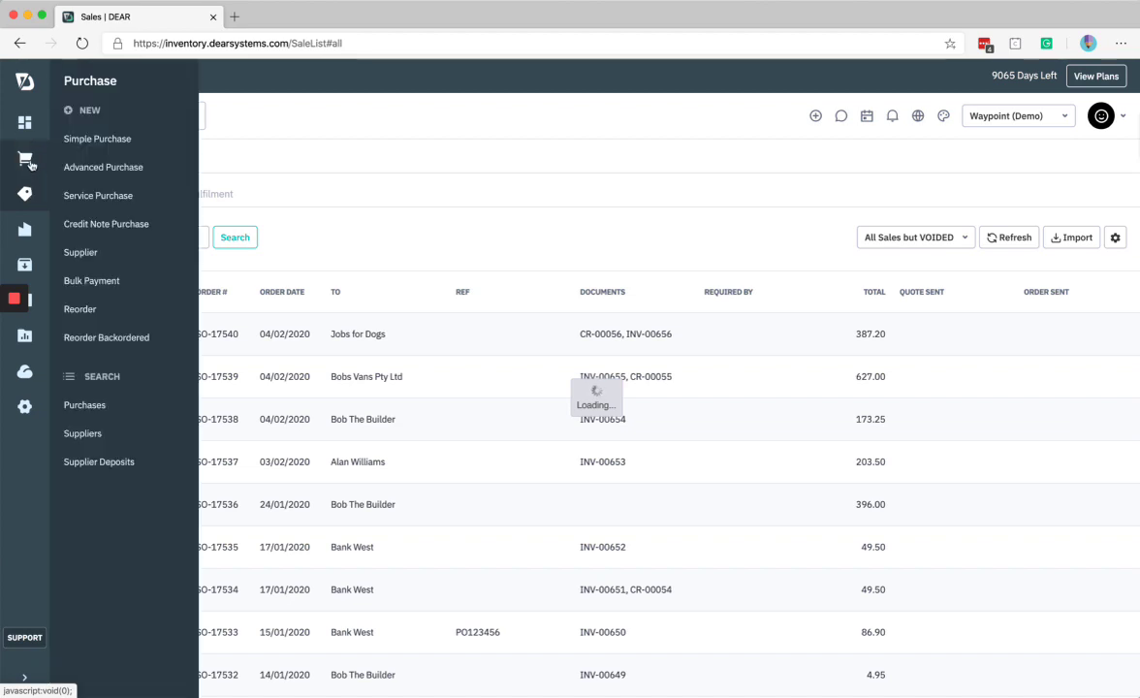
left_click(77, 378)
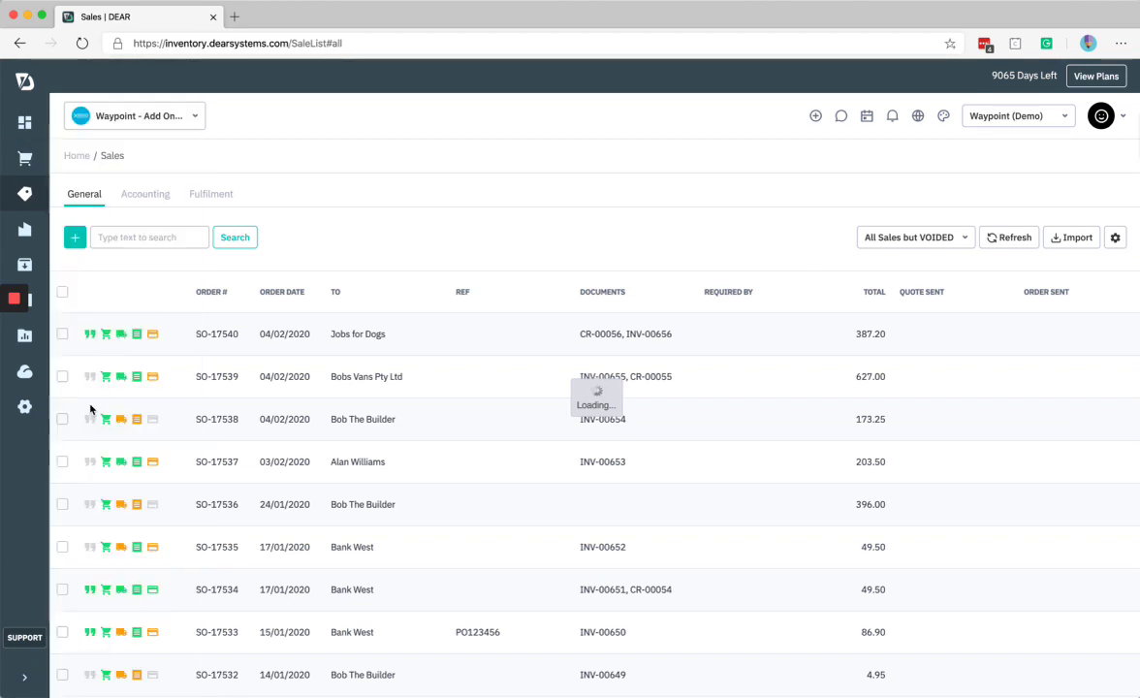
left_click(27, 163)
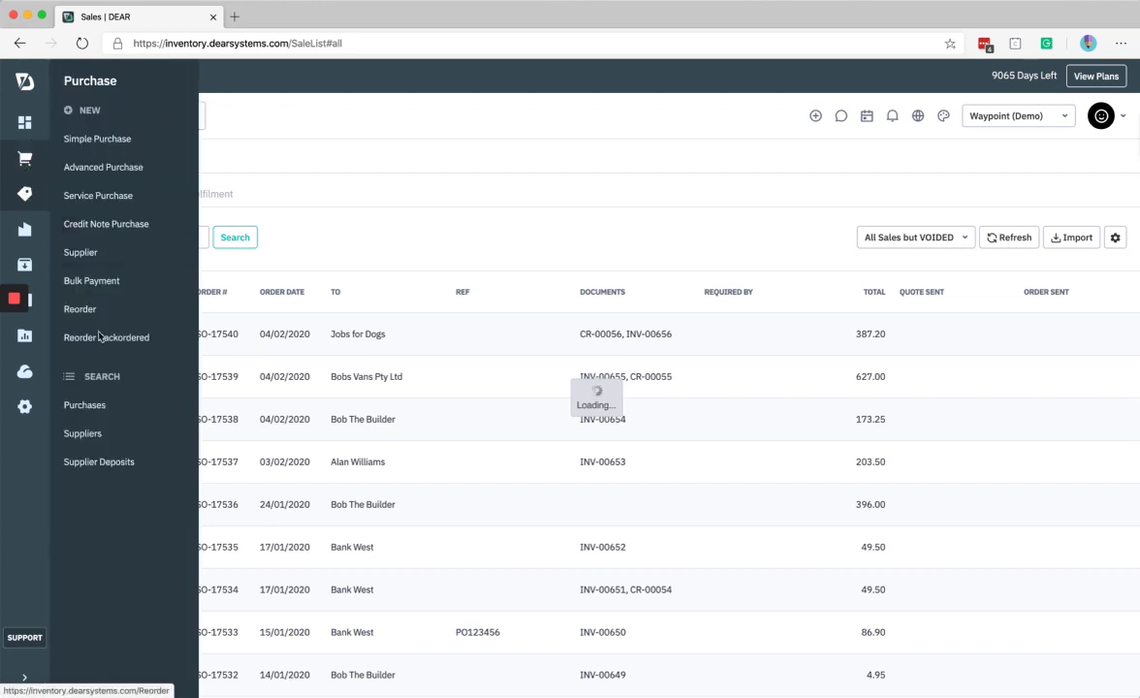
left_click(86, 406)
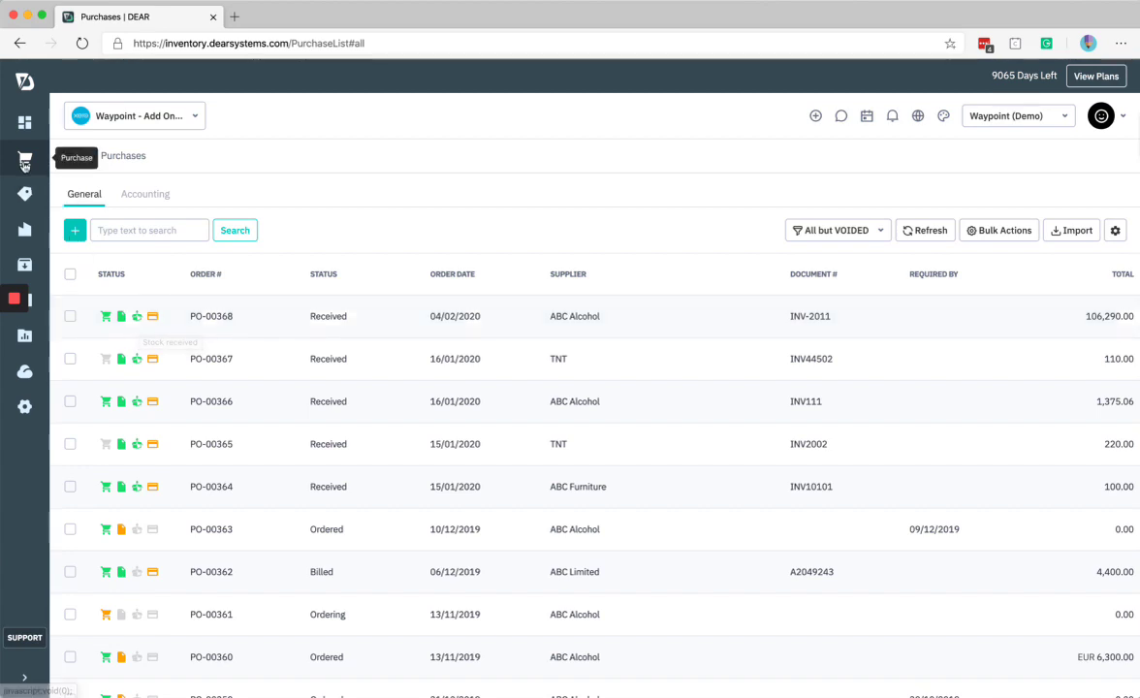
left_click(25, 193)
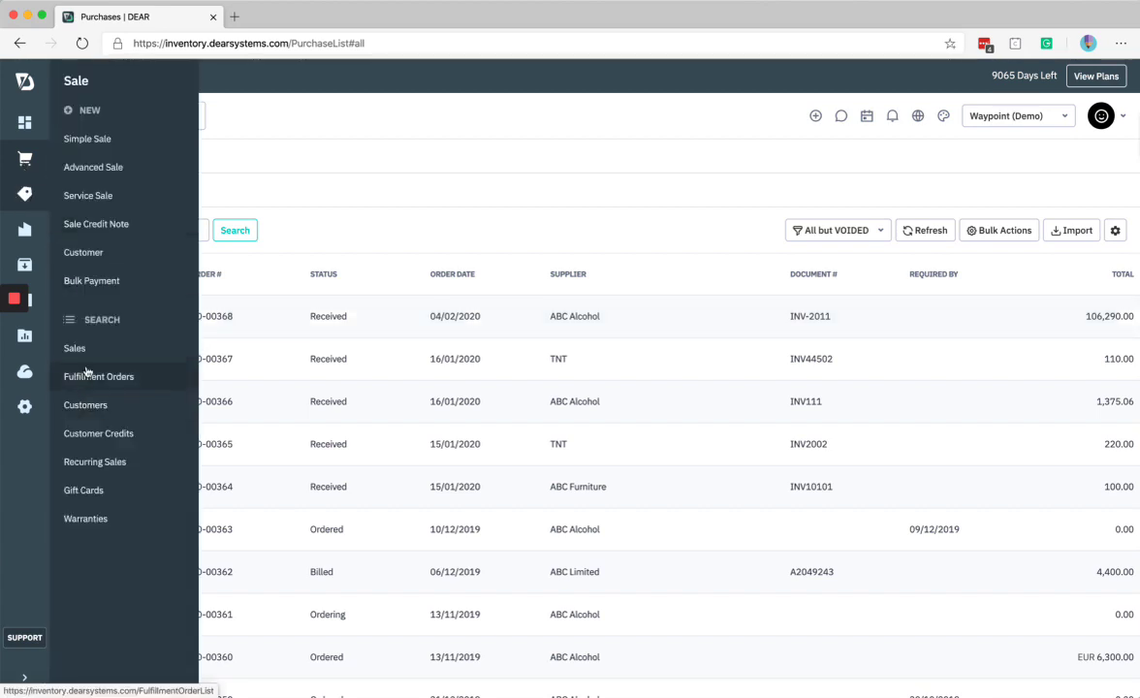
Step: Open Bob The Builder's record and view its Addresses, Contacts and Sales tabs
left_click(96, 411)
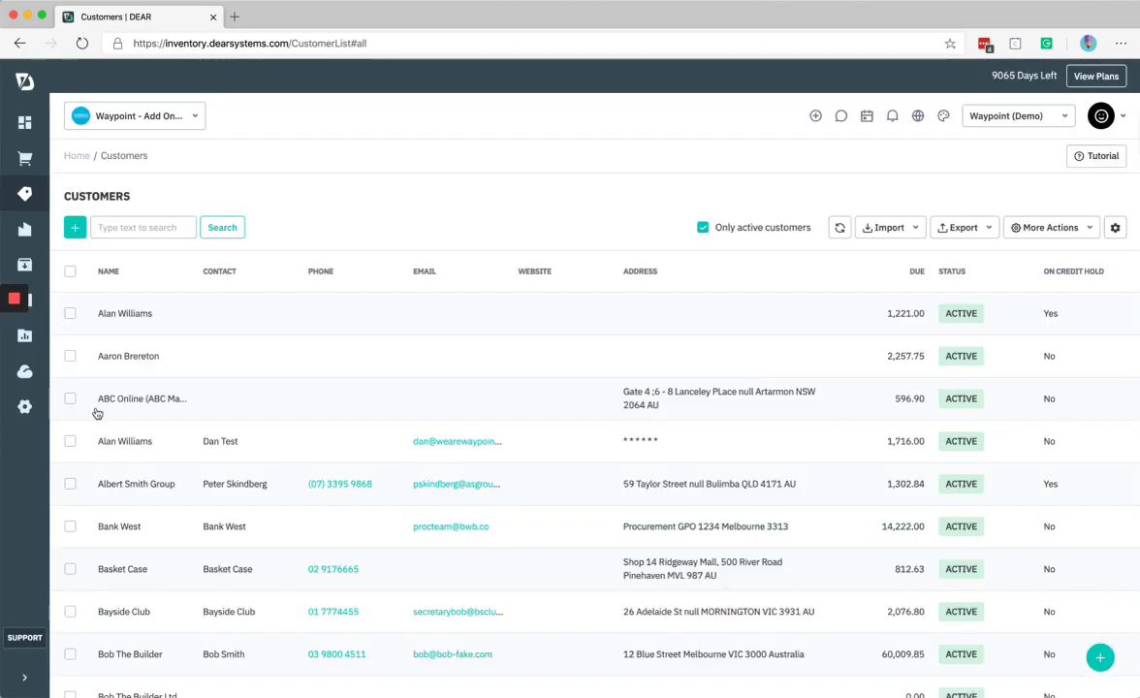
scroll(162, 491, "down", 3)
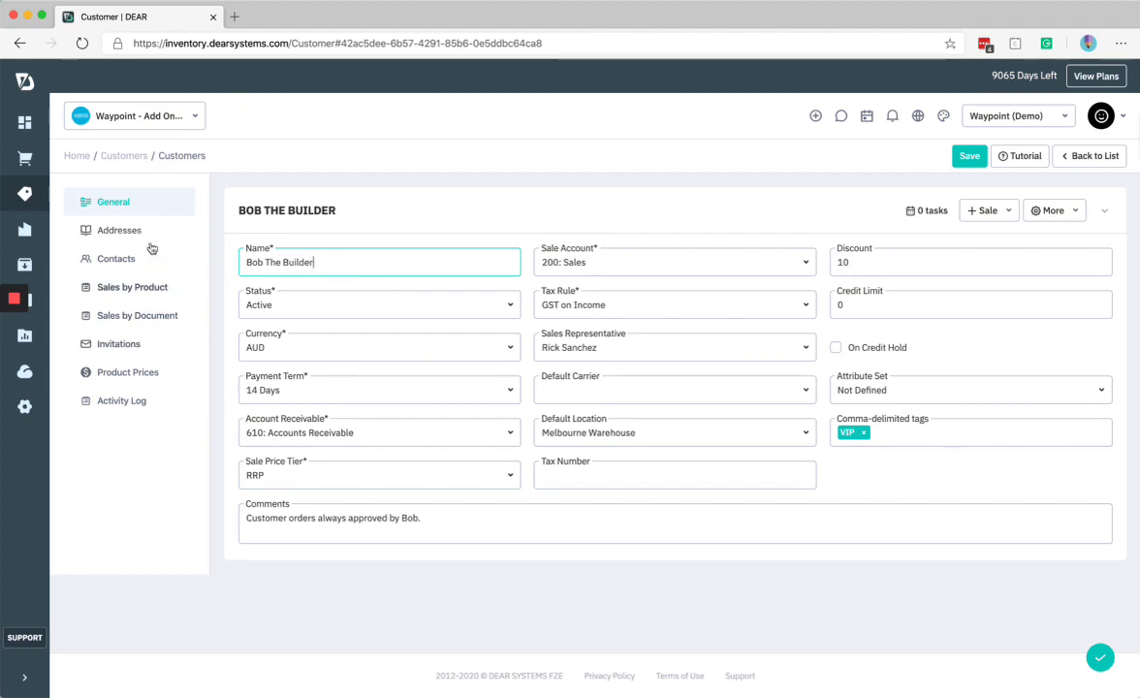
left_click(121, 232)
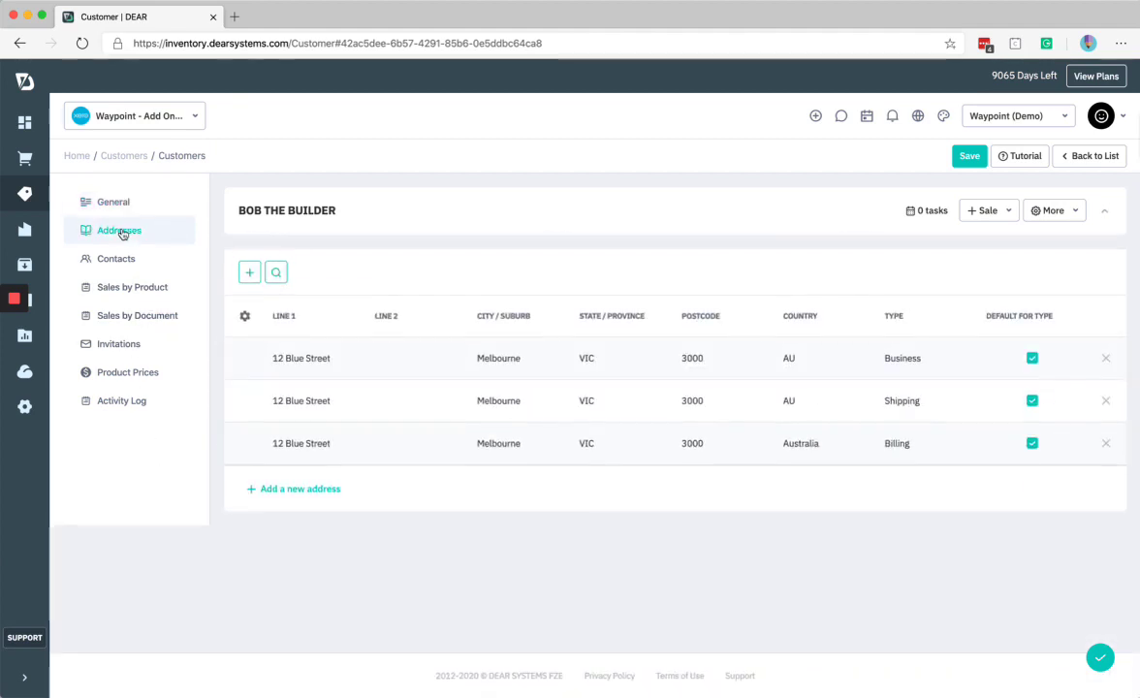
left_click(114, 270)
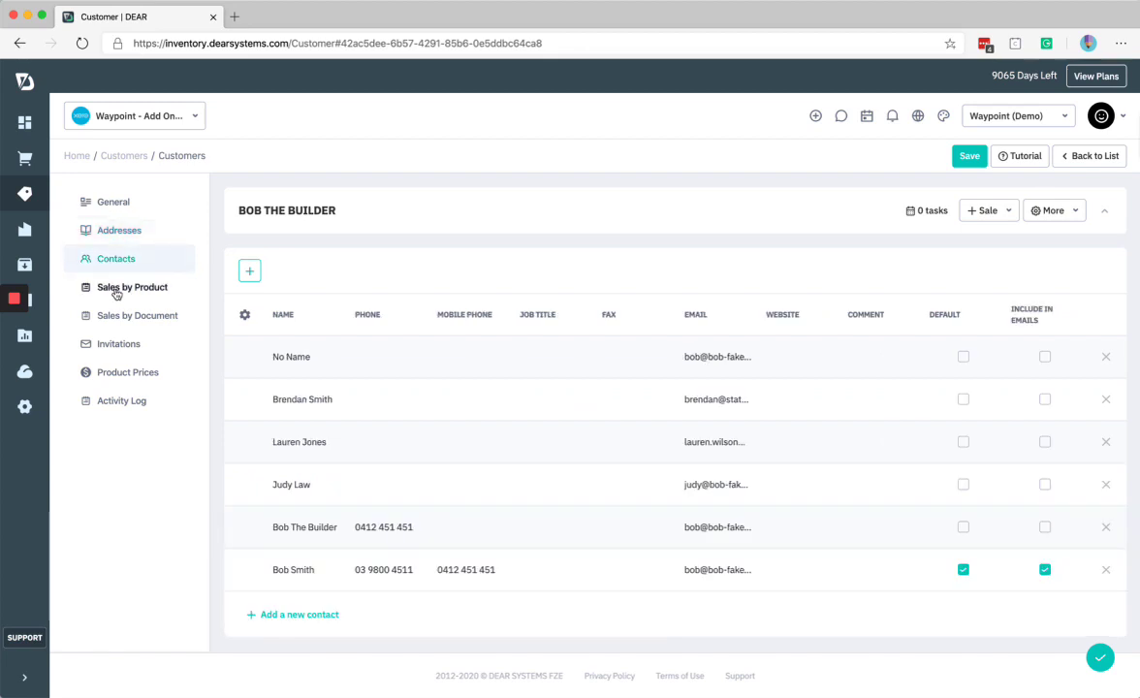
left_click(115, 291)
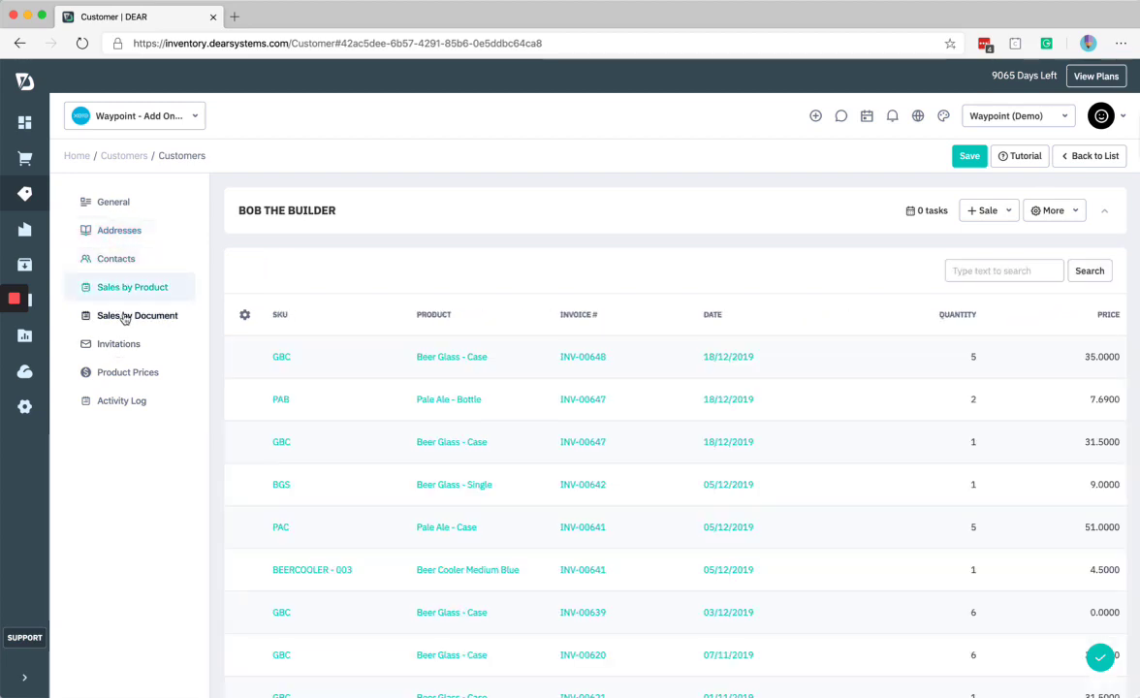
left_click(125, 320)
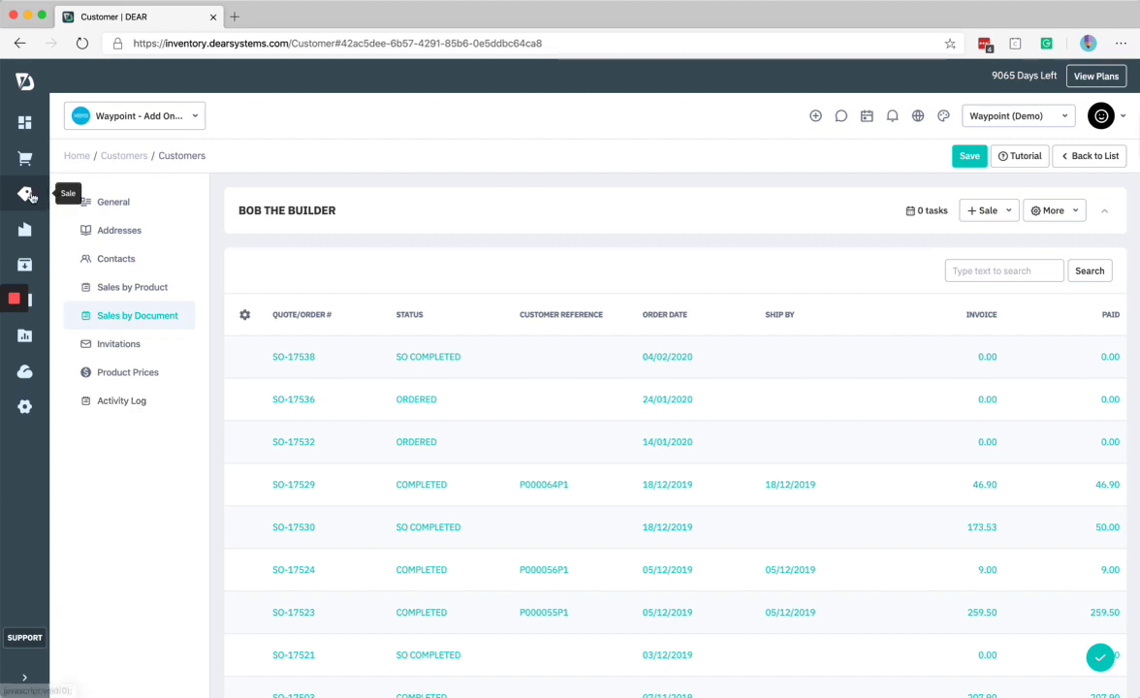
Step: Start a new Simple Sale and collapse then re-expand its details section
left_click(31, 196)
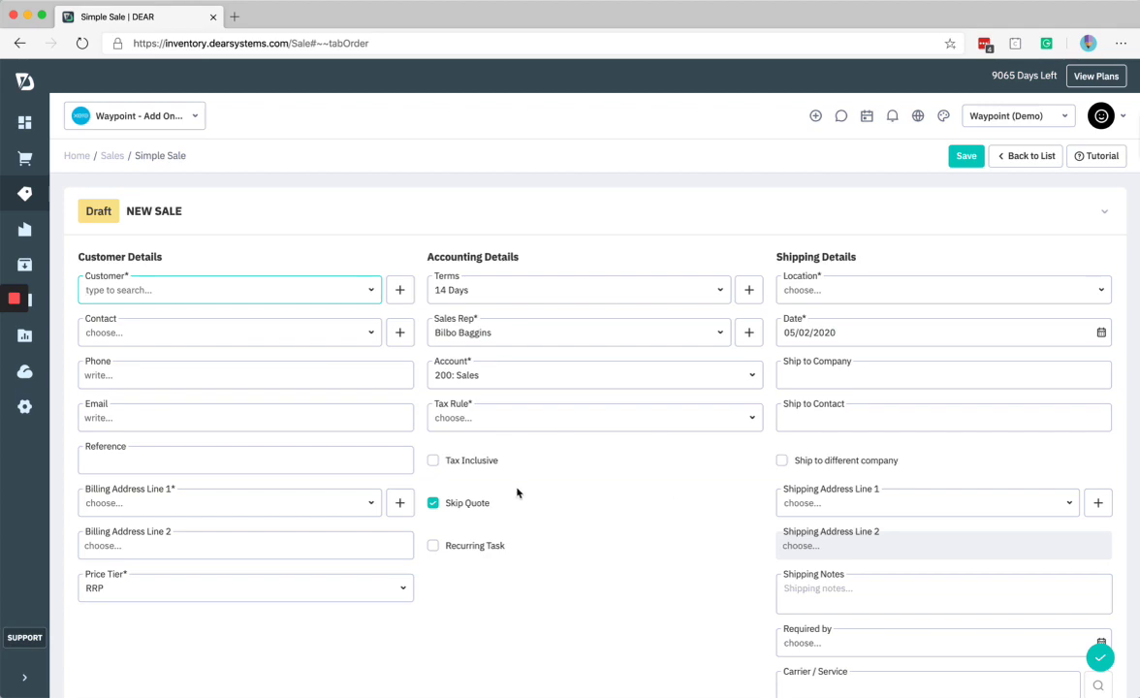
scroll(517, 493, "down", 1)
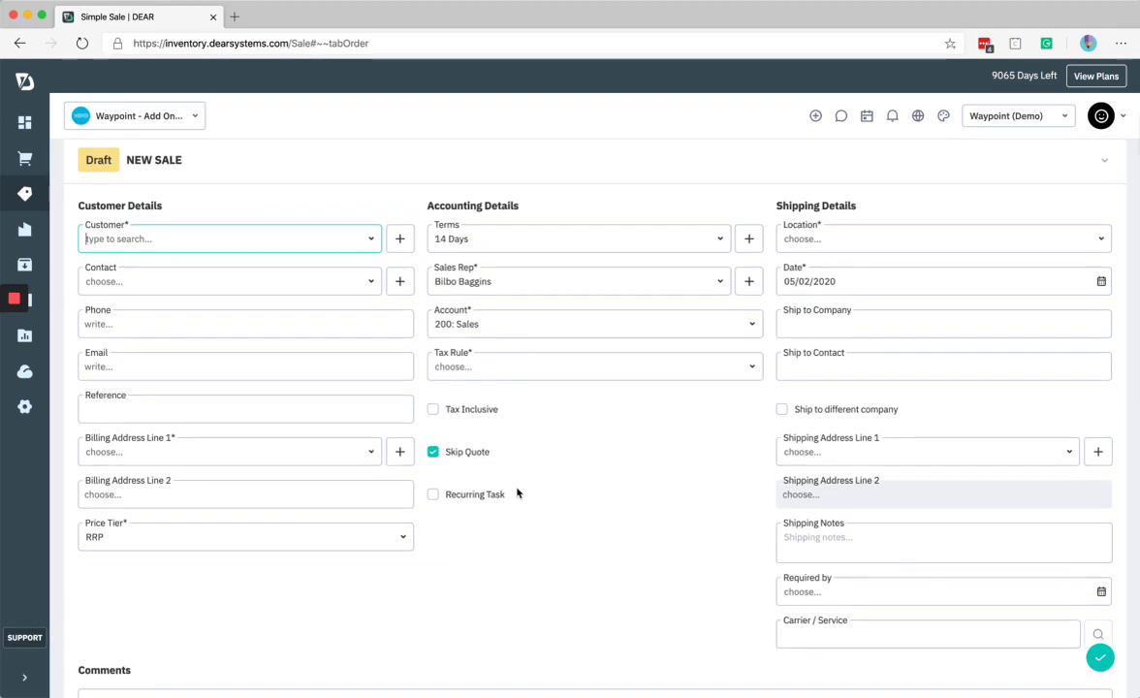
scroll(516, 493, "up", 1)
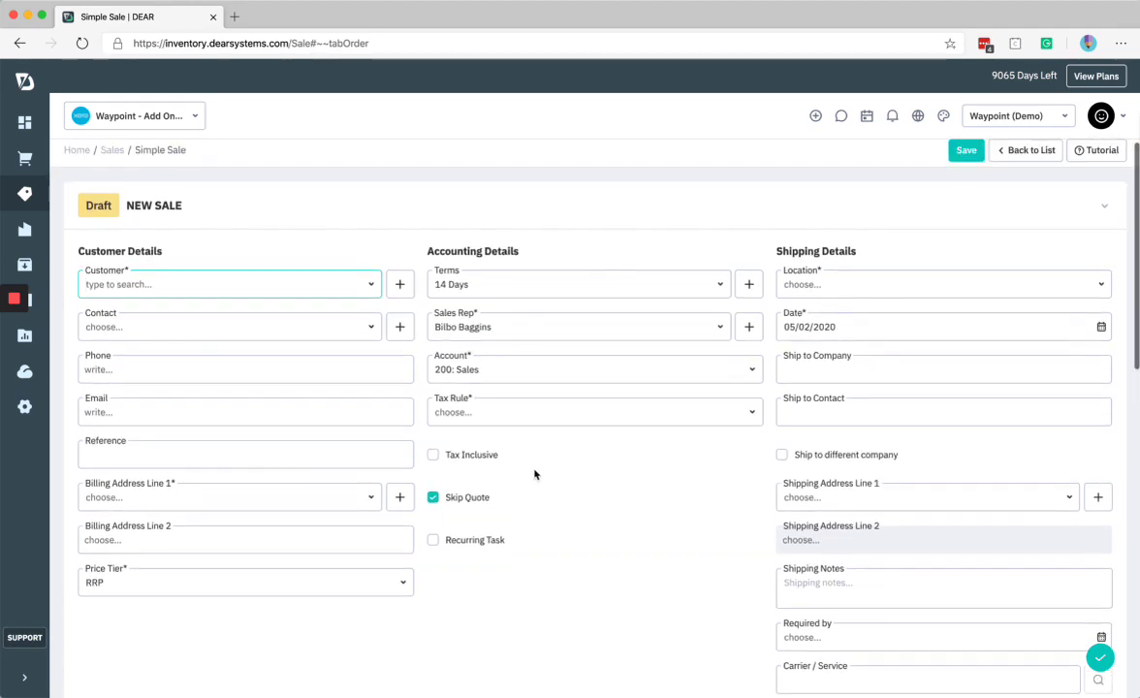
left_click(1105, 210)
scroll(504, 441, "down", 2)
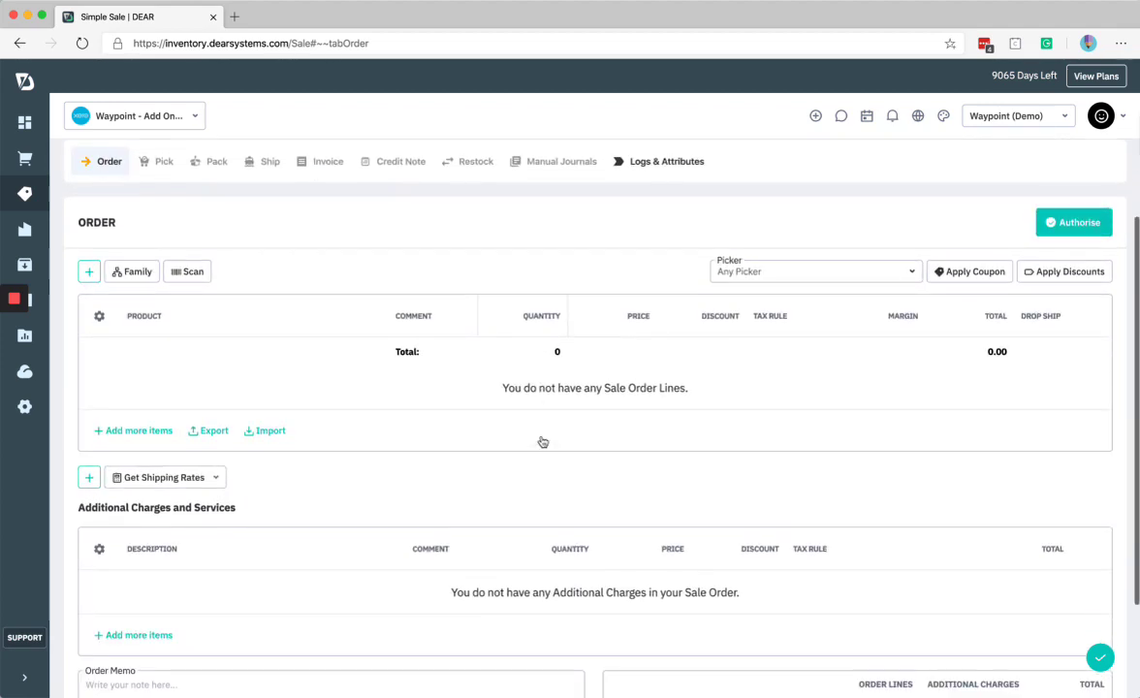
scroll(595, 336, "up", 2)
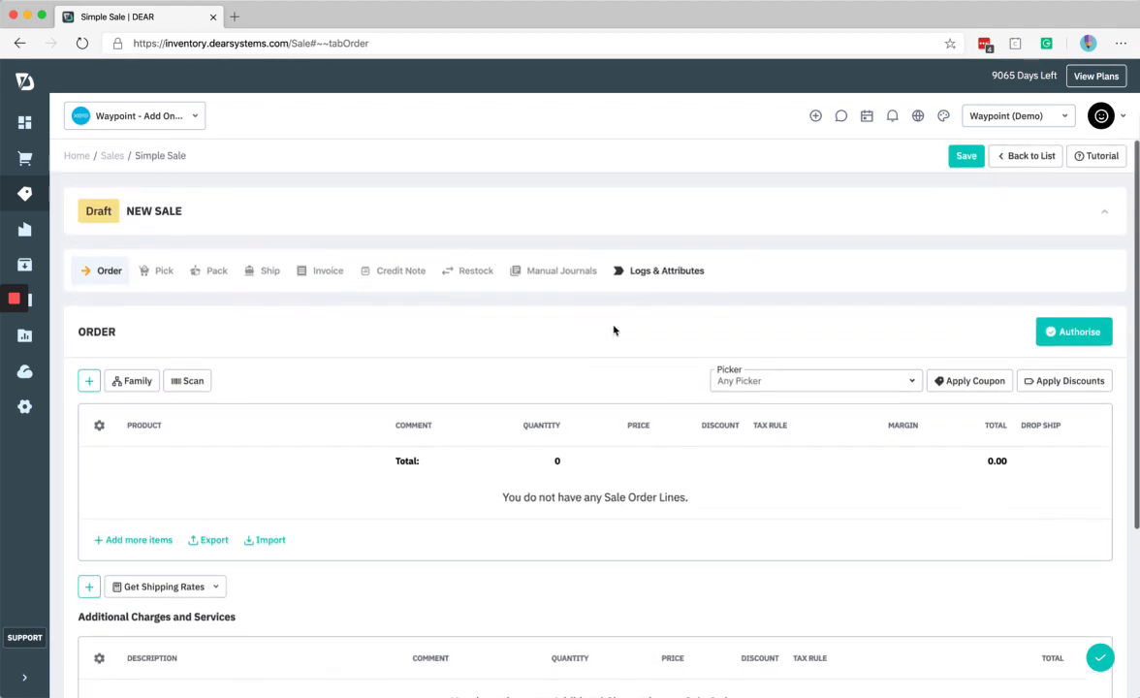
left_click(1106, 213)
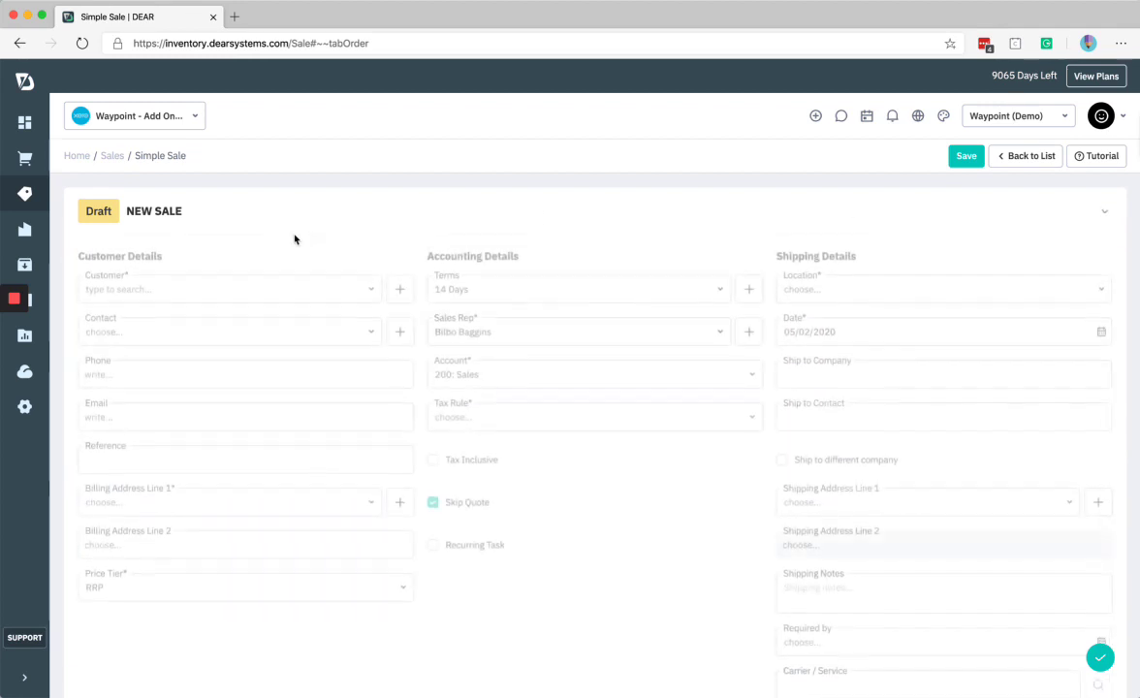
Step: Set Bob The Builder as the sale's customer
left_click(373, 301)
scroll(270, 426, "down", 3)
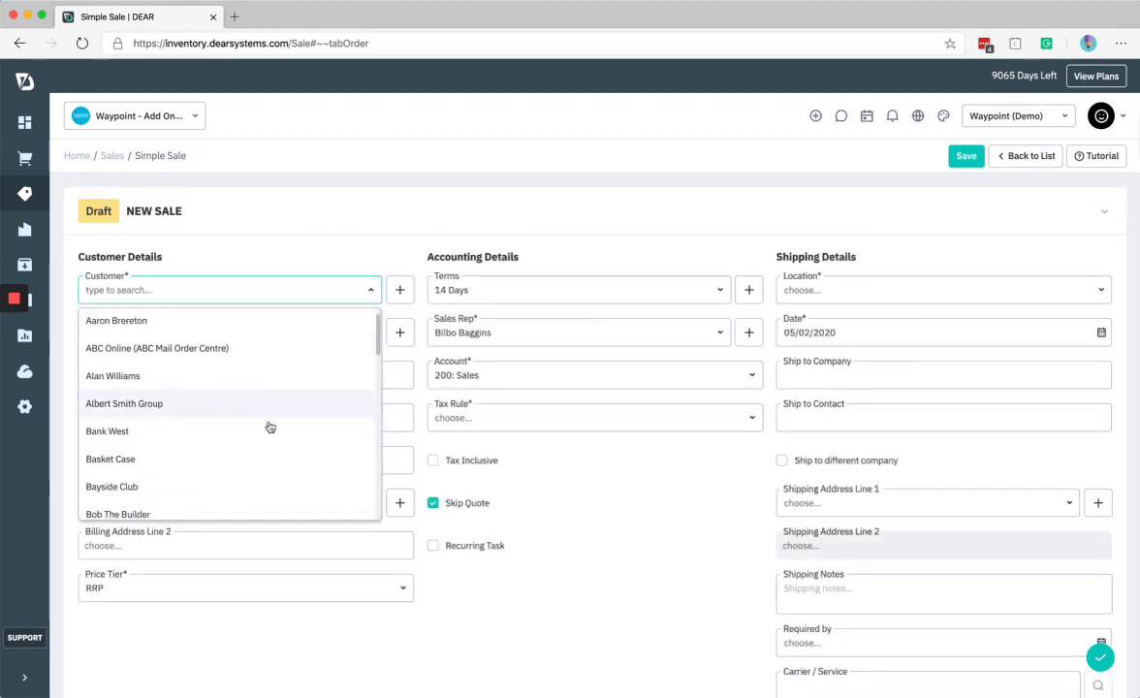
left_click(176, 383)
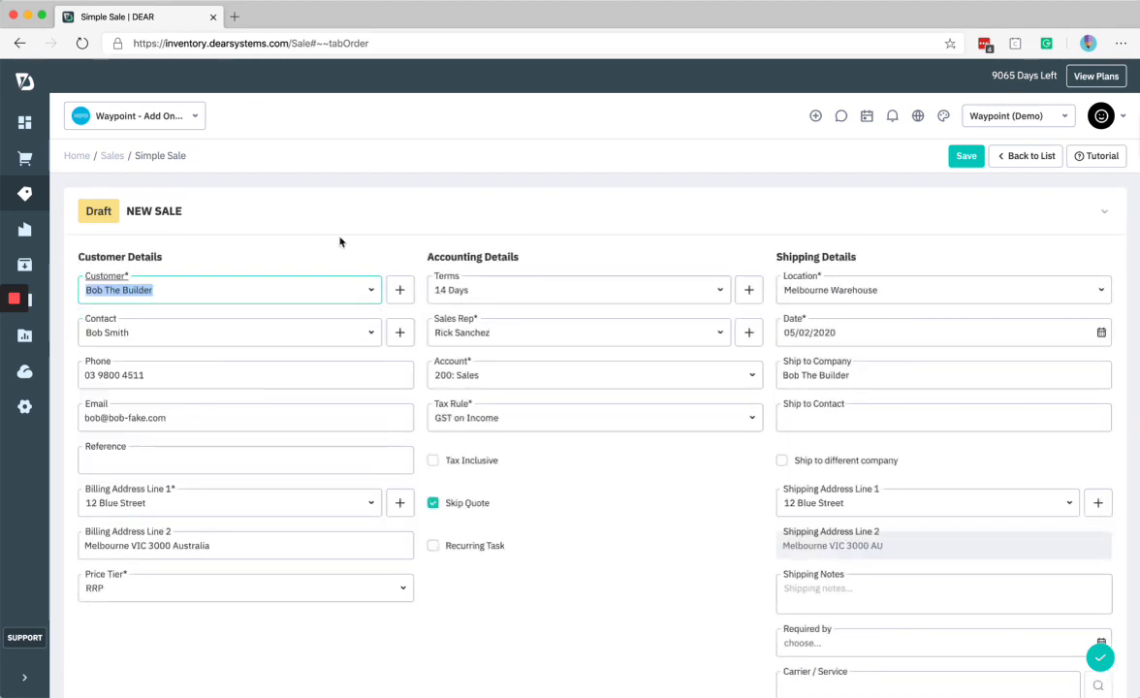
scroll(674, 540, "down", 10)
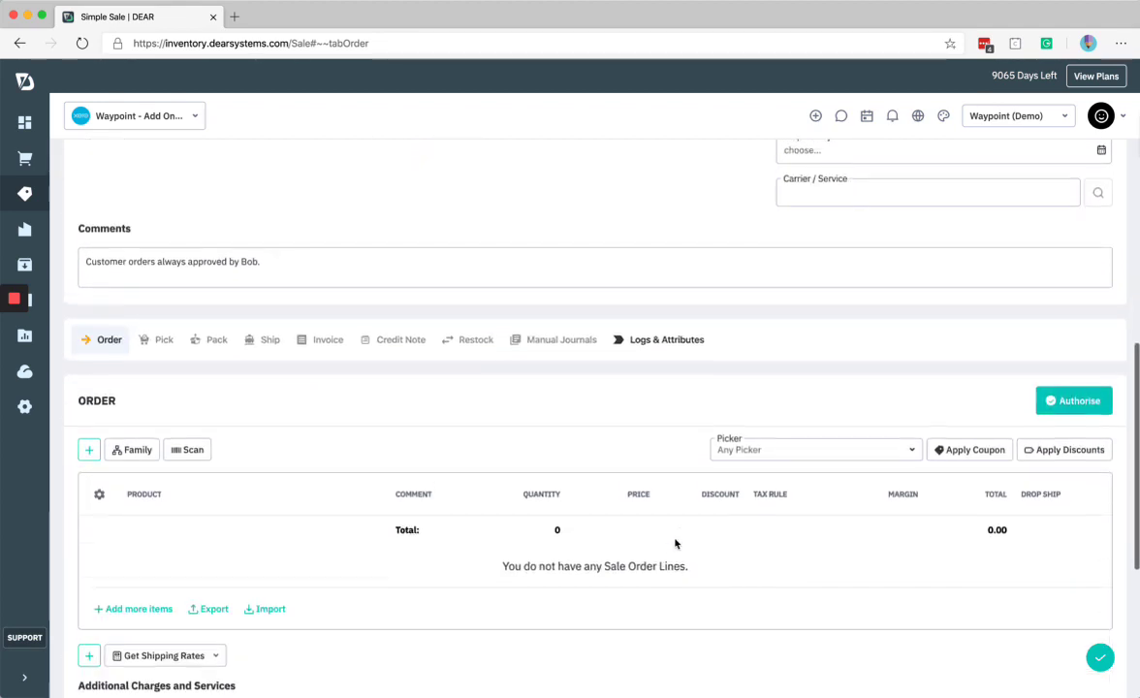
Step: Add an order line for 20 Pale Ale - 6 Pack
left_click(89, 289)
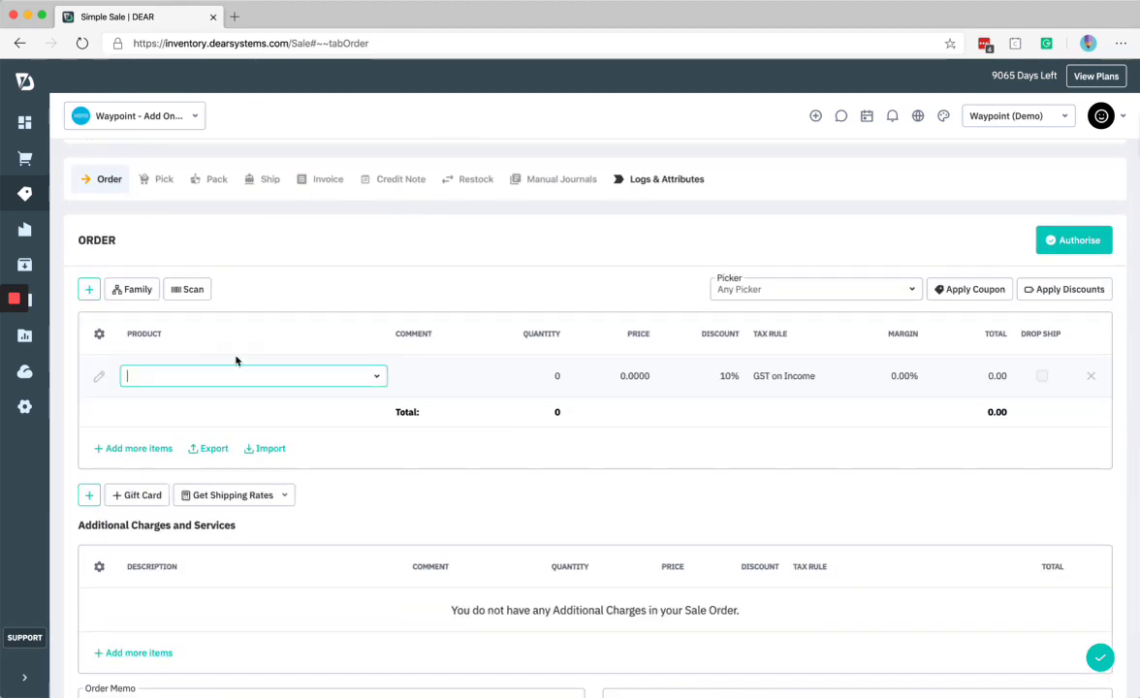
type("pale al")
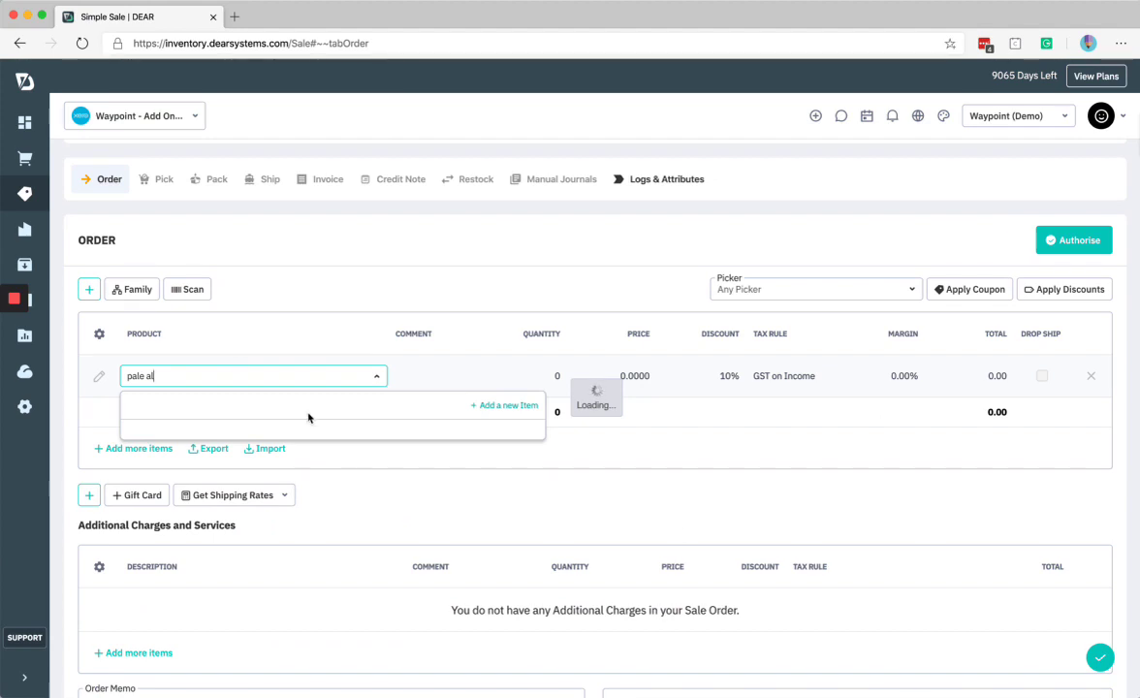
type("e")
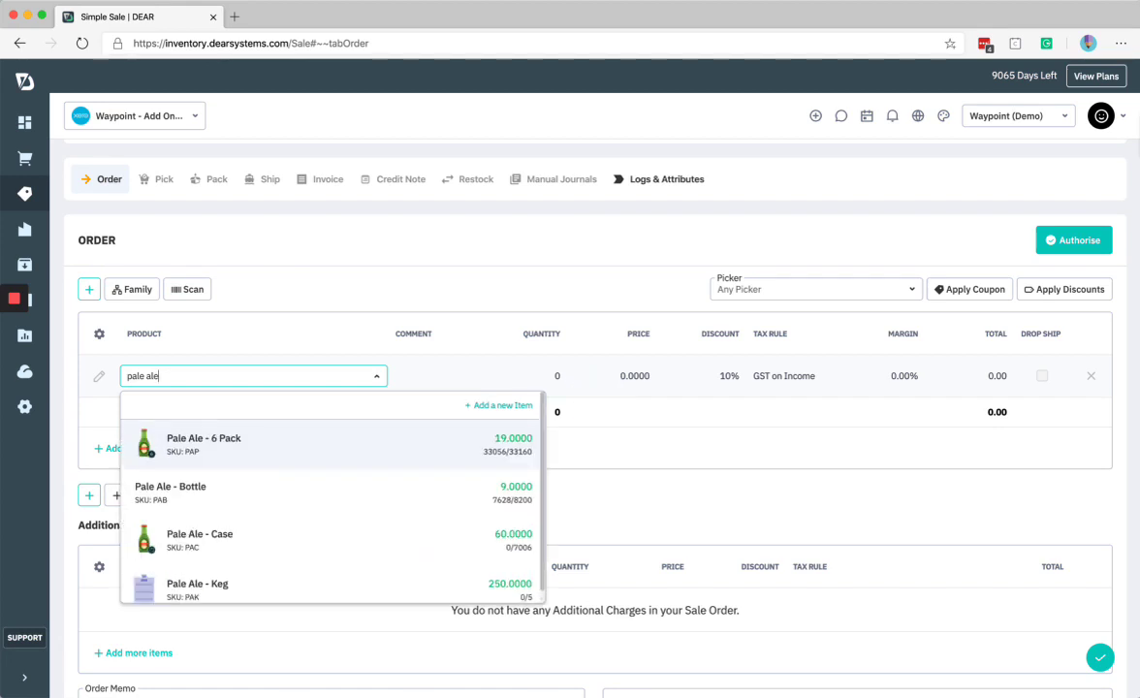
left_click(296, 456)
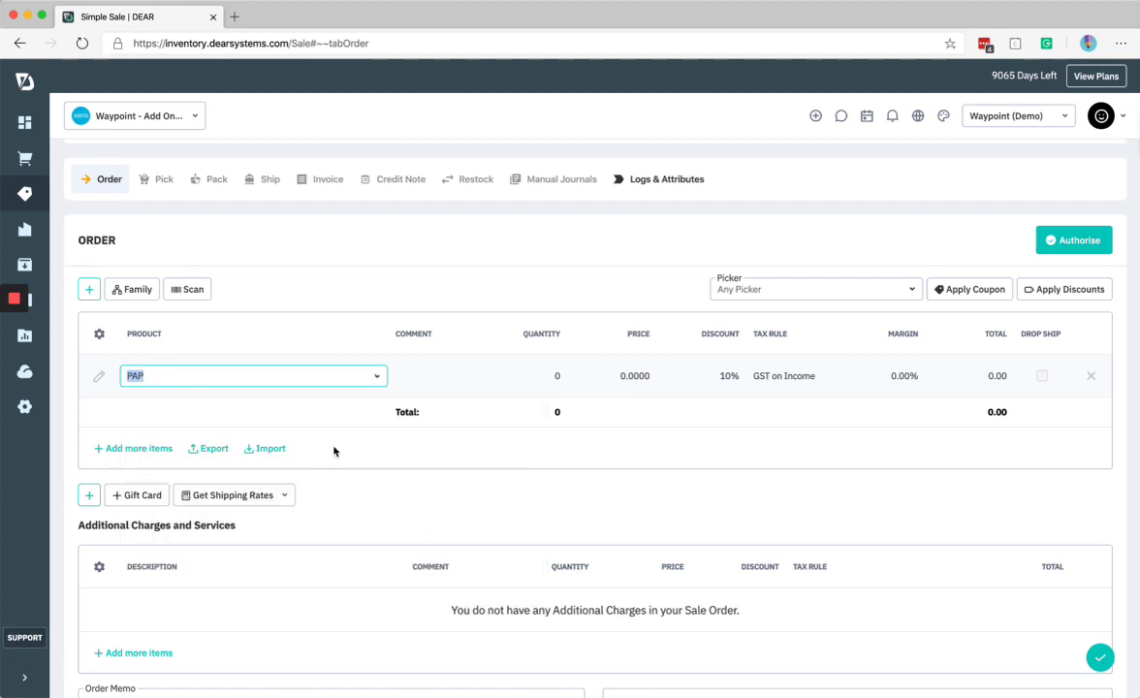
key("Tab")
key("Tab")
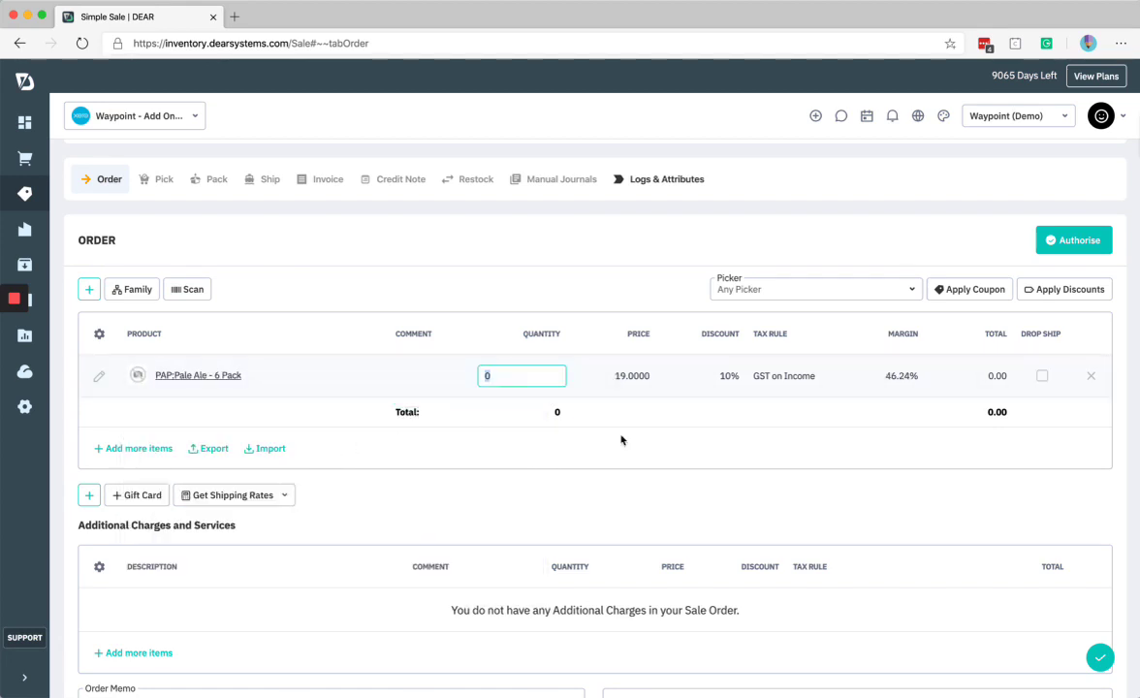
type("20")
key("Tab")
key("Tab")
key("Tab")
key("Tab")
key("Tab")
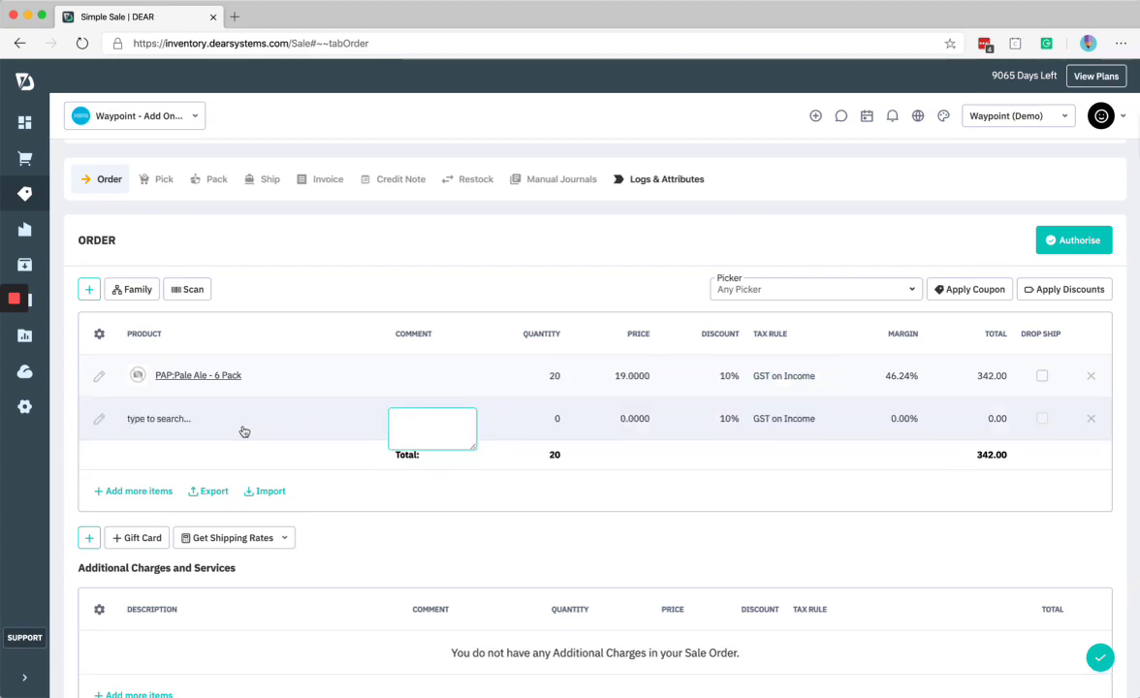
Step: Add a second line for 10 Pale Ale - Bottle
left_click(244, 426)
left_click(376, 419)
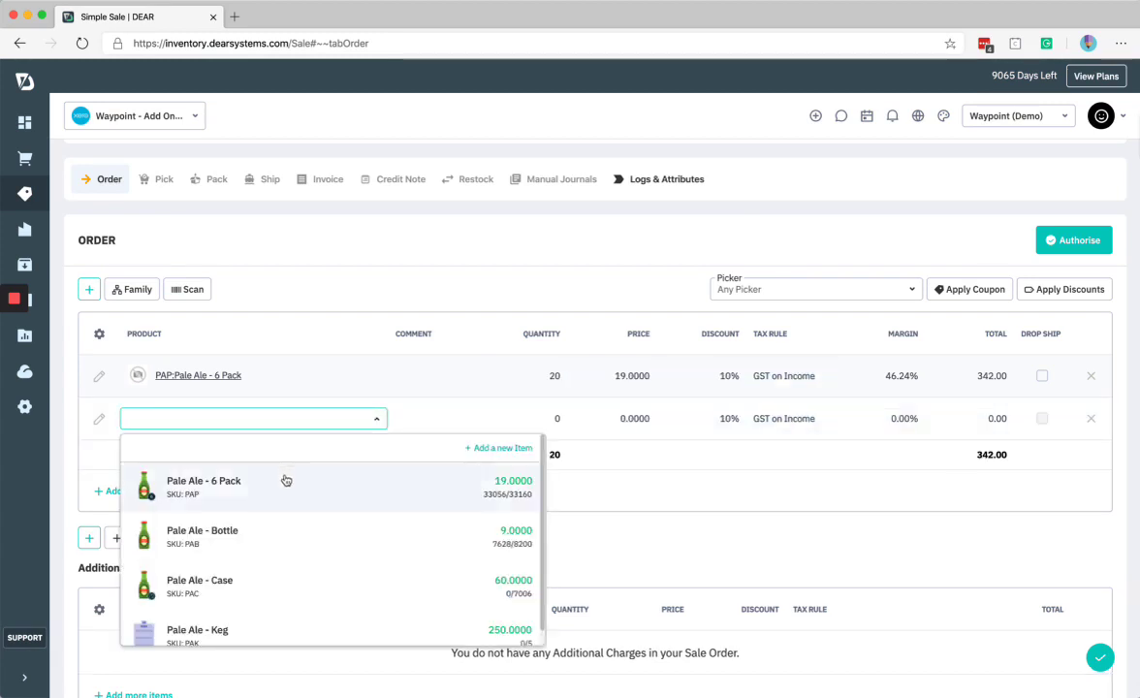
left_click(273, 534)
key("Tab")
type("1")
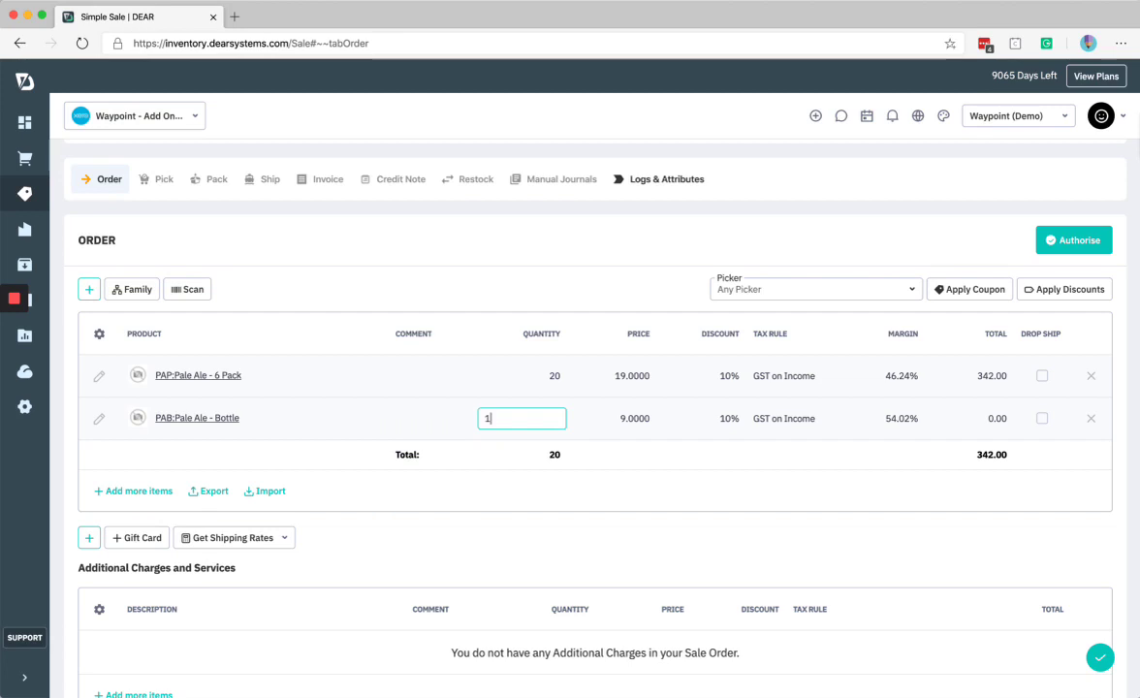
type("0")
left_click(616, 513)
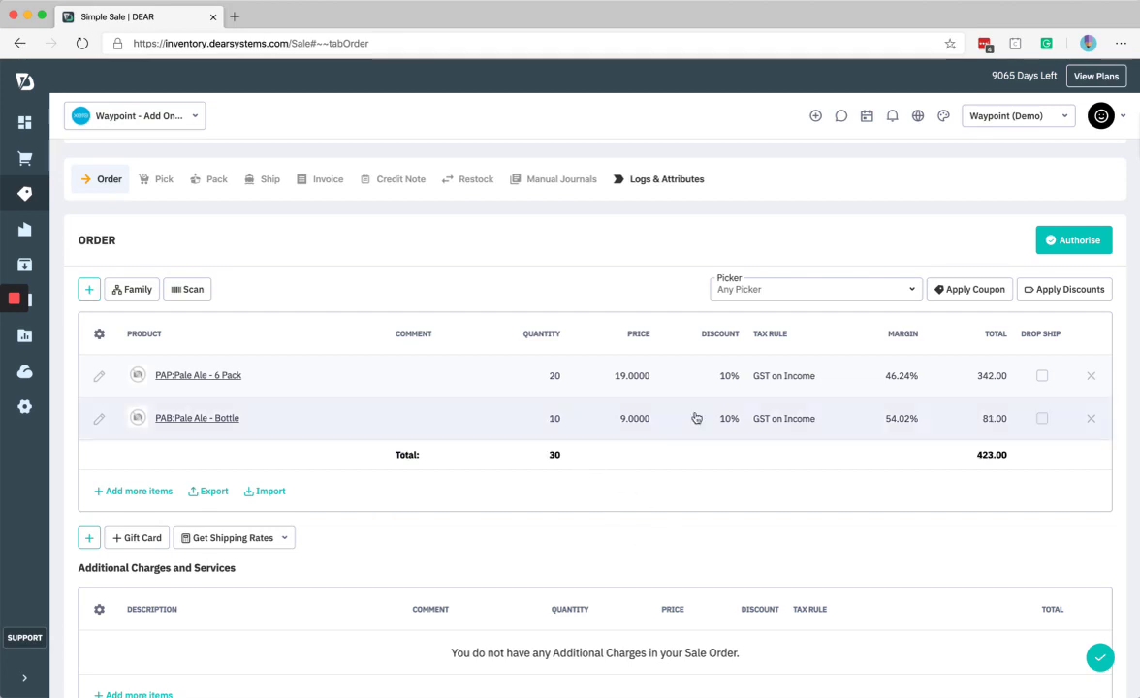
Step: Authorise the Bob The Builder sale
scroll(696, 418, "down", 3)
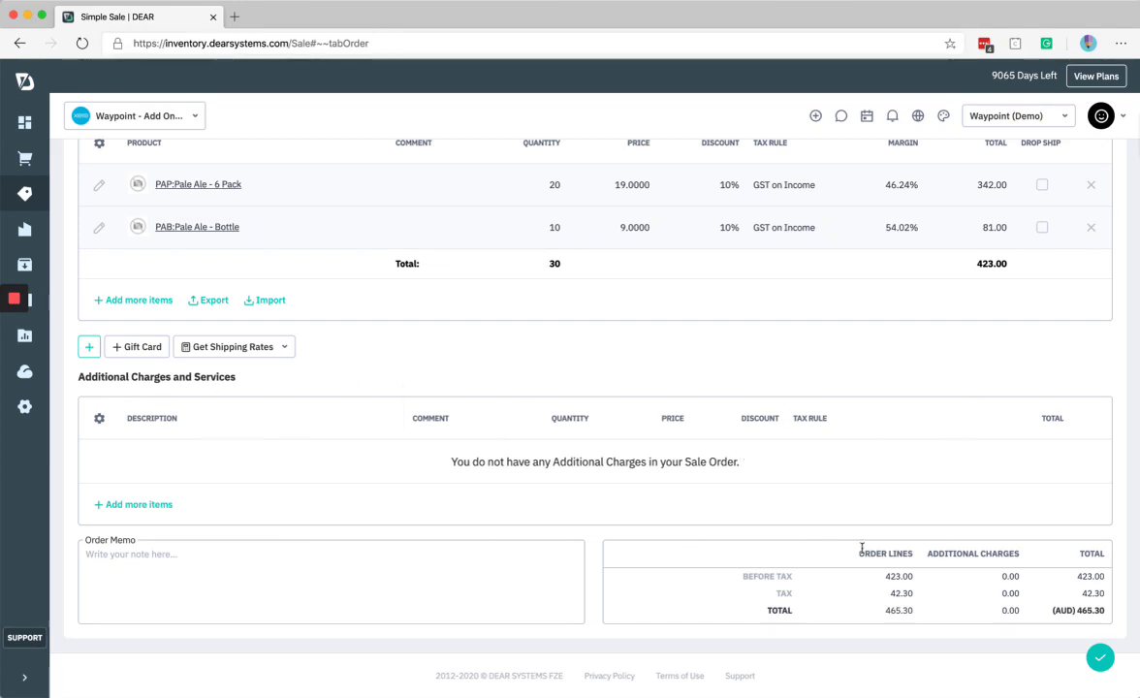
scroll(861, 548, "up", 5)
scroll(863, 552, "up", 1)
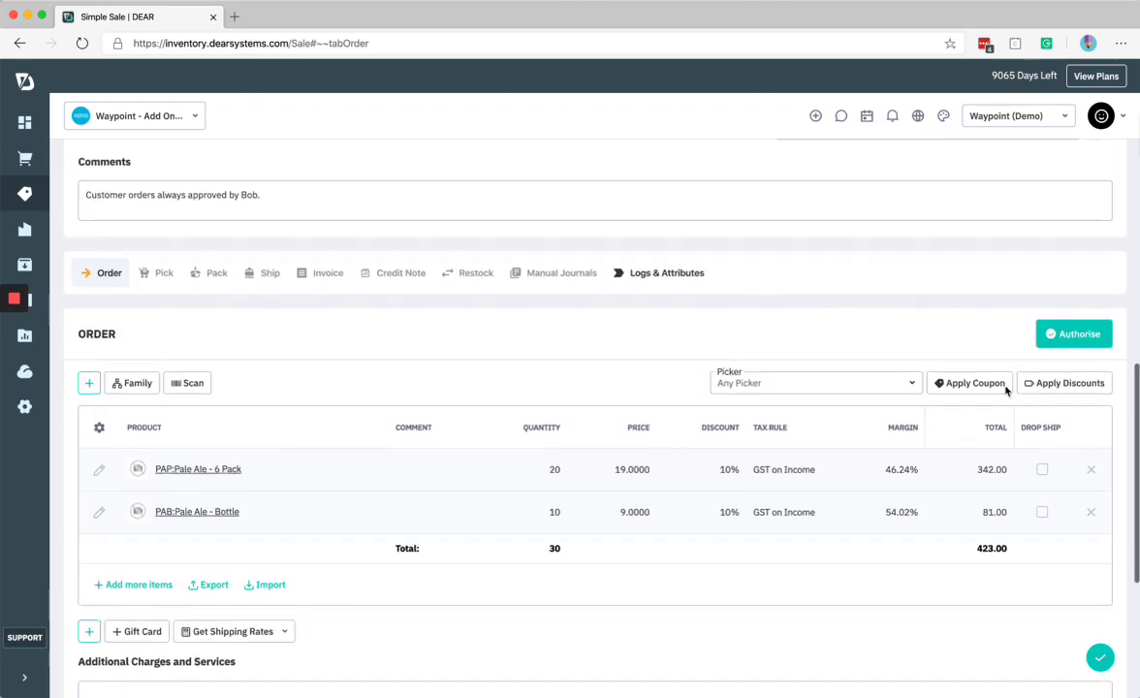
left_click(1072, 332)
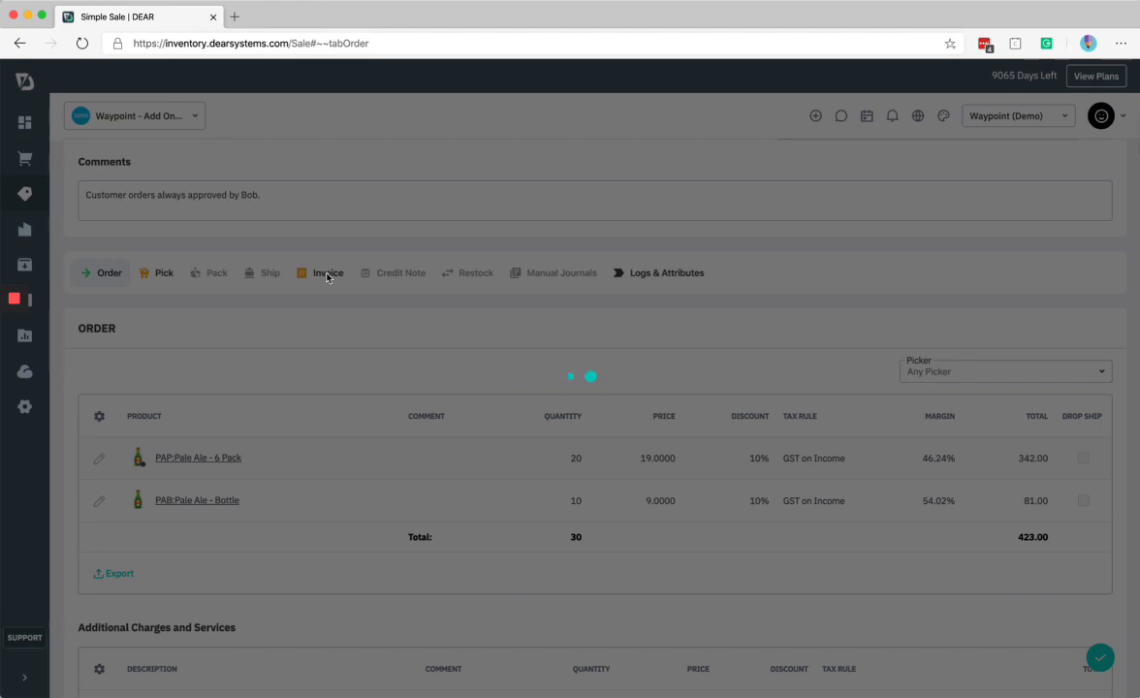
Step: Switch the page layout to Fixed width in Customize appearance
scroll(327, 279, "up", 5)
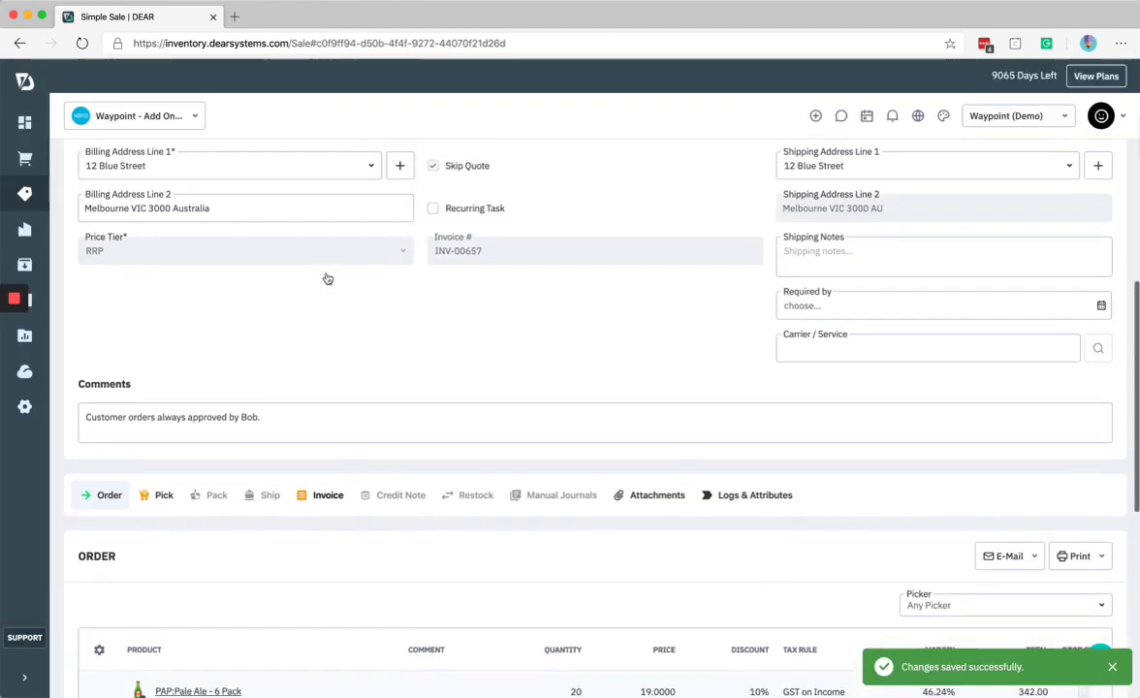
scroll(327, 278, "up", 2)
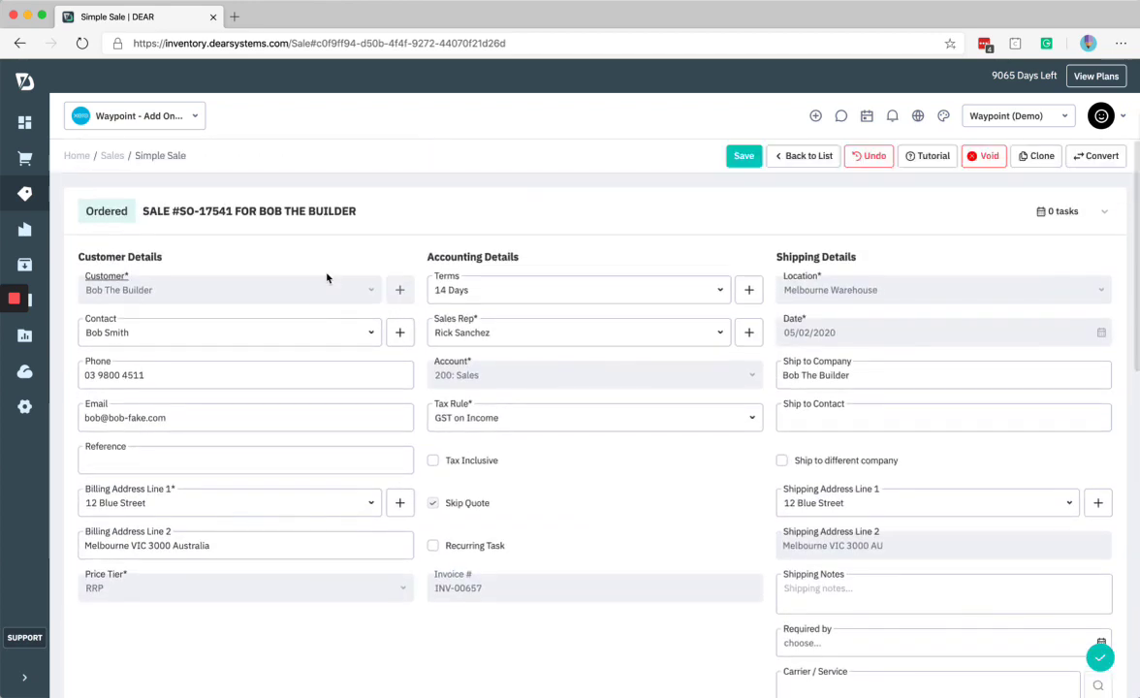
left_click(943, 115)
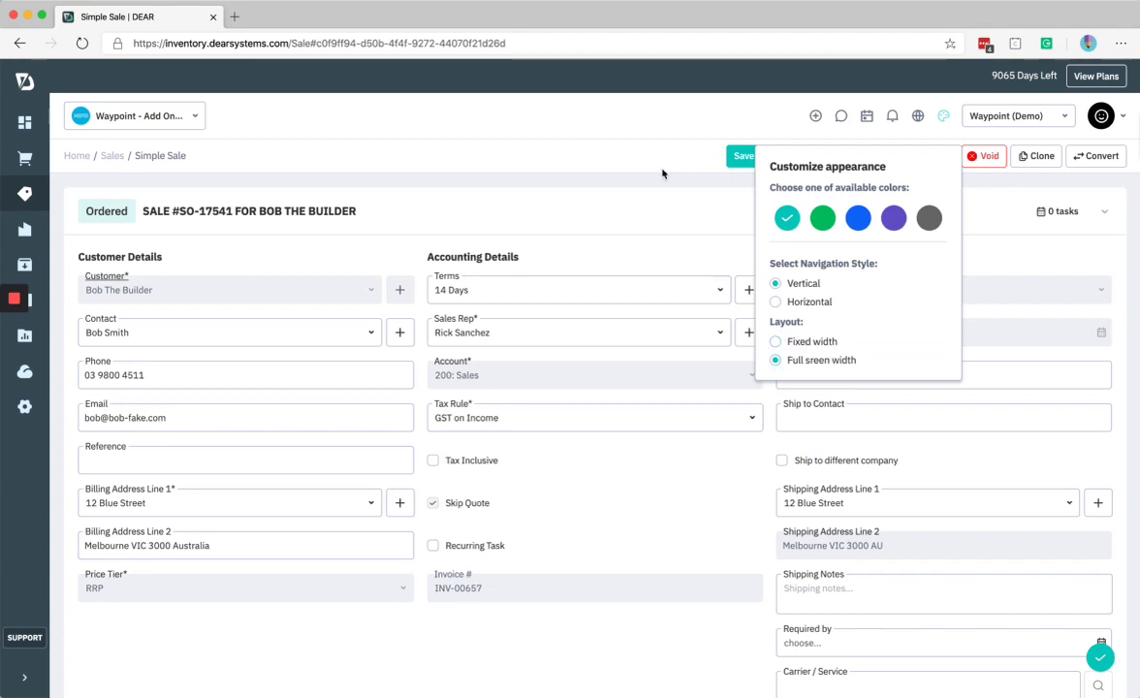
left_click(654, 197)
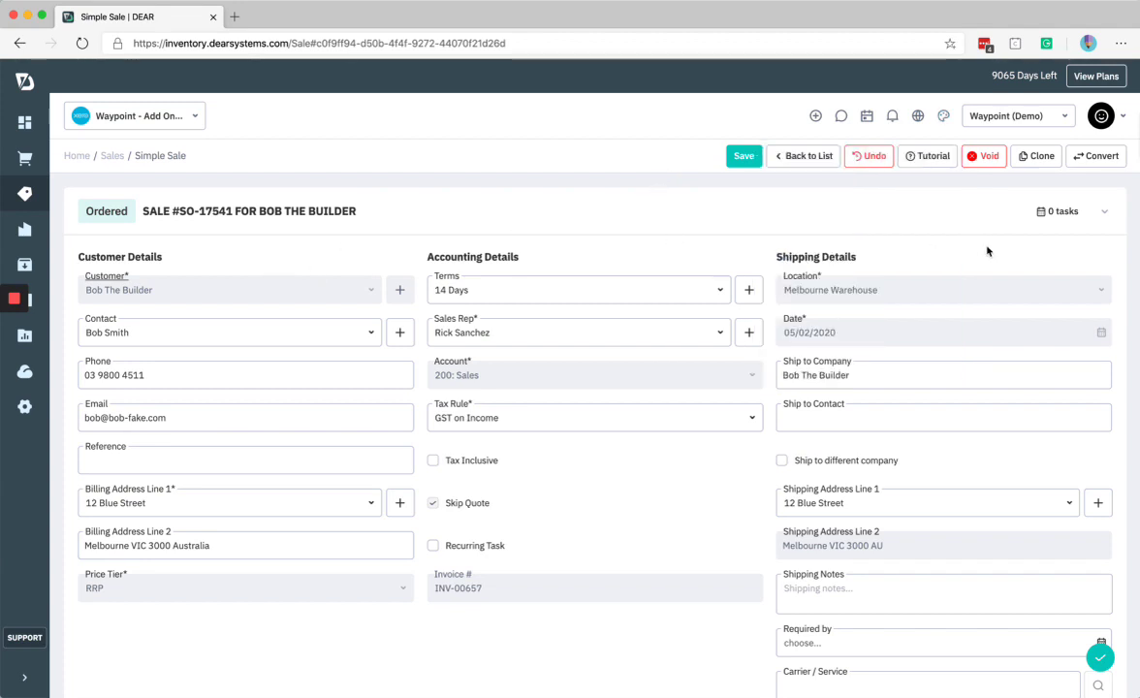
left_click(945, 117)
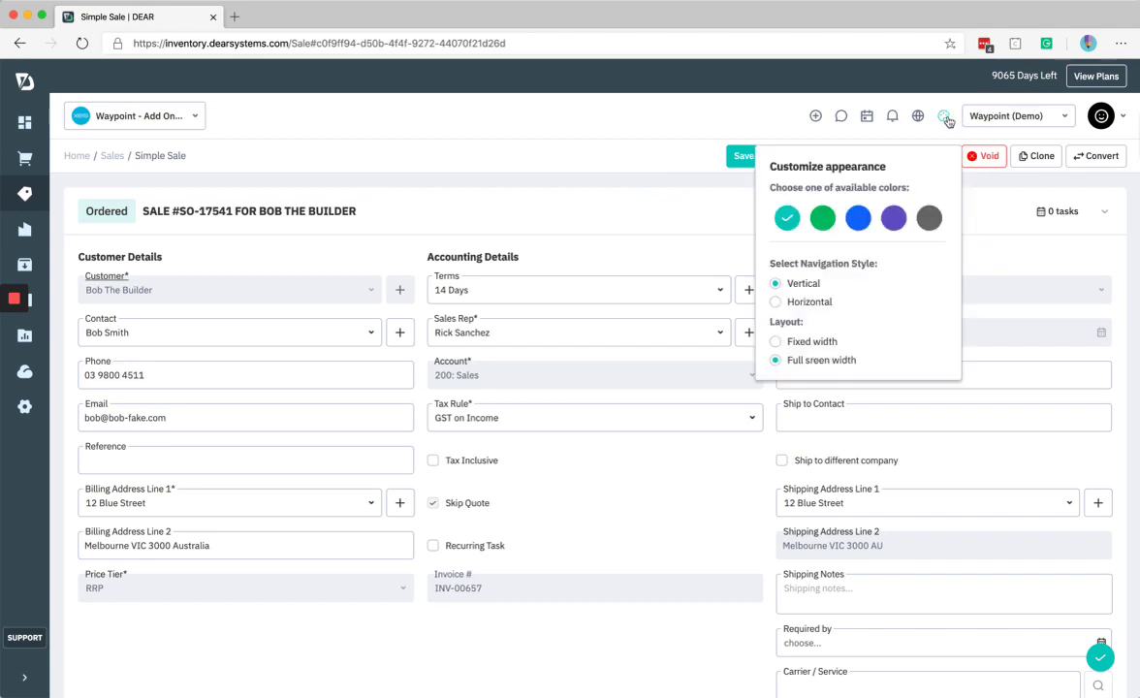
left_click(795, 341)
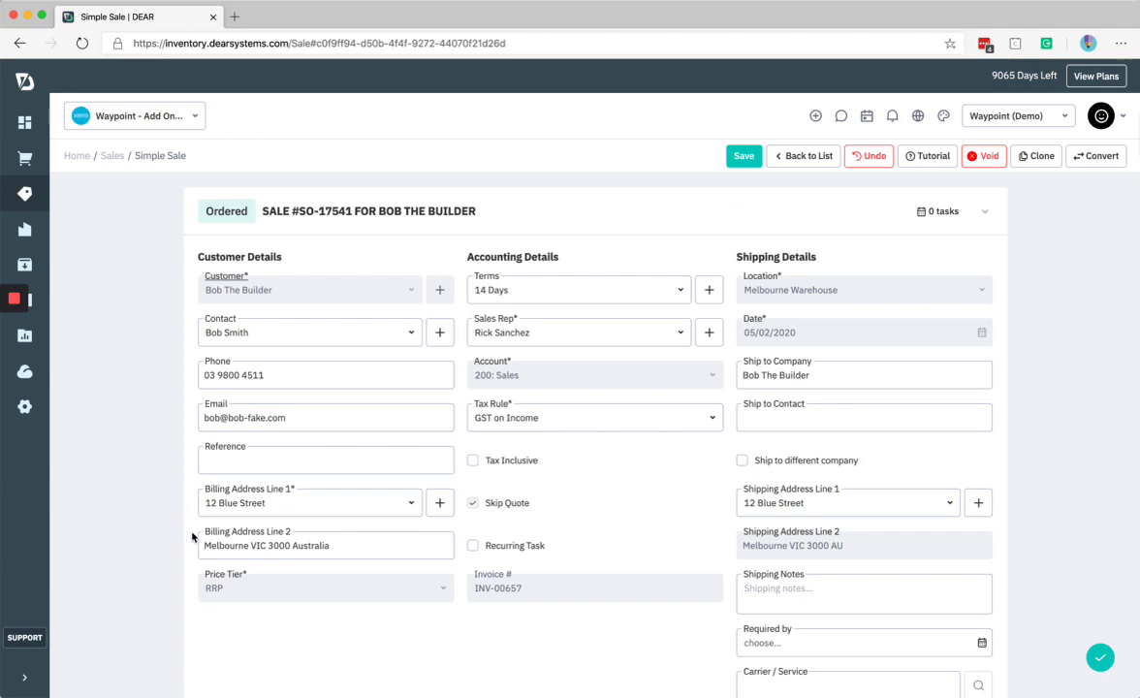
Step: Review the centred fixed-width sale page and close the appearance panel
scroll(192, 536, "down", 5)
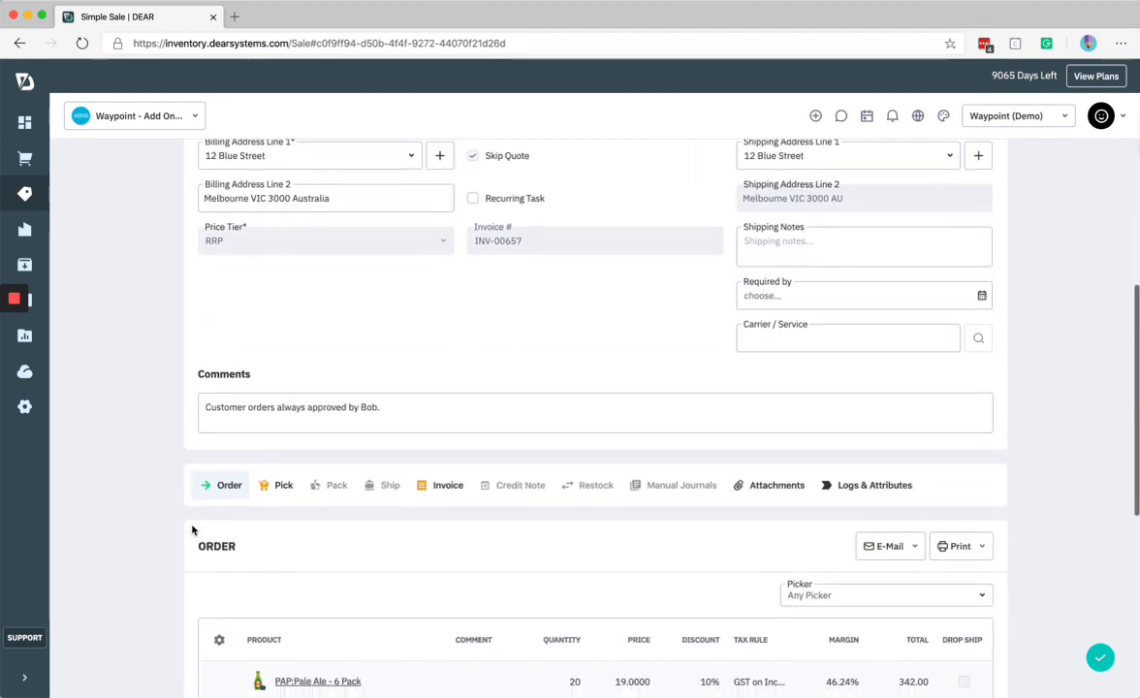
scroll(192, 530, "down", 3)
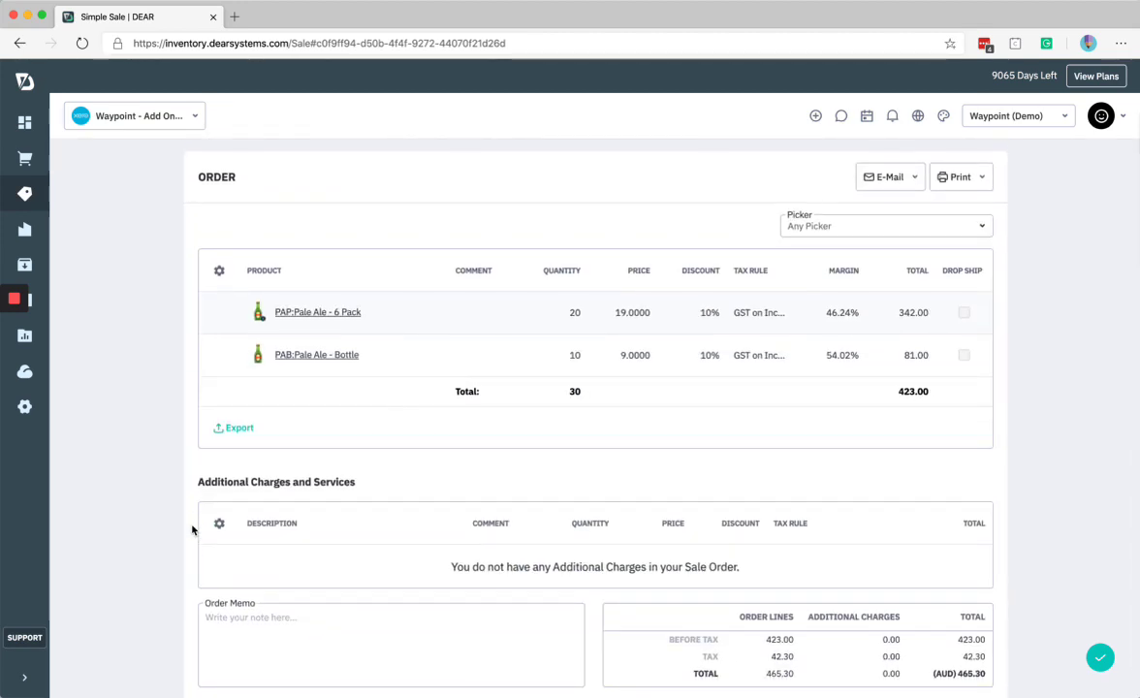
scroll(192, 529, "up", 5)
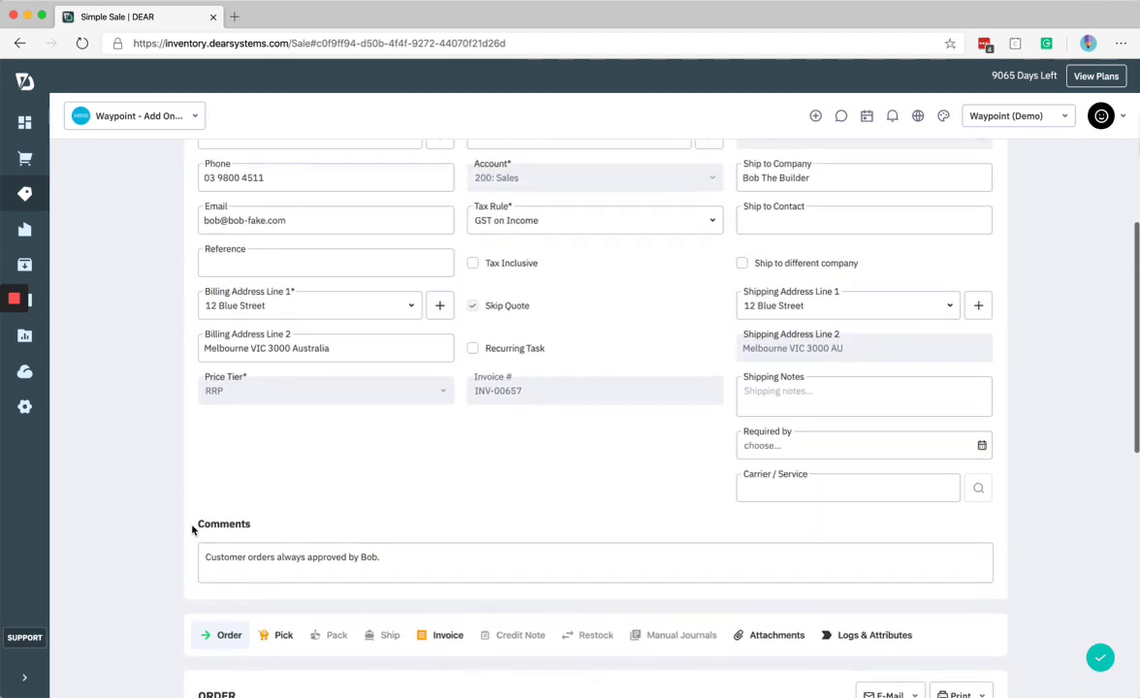
scroll(192, 529, "up", 2)
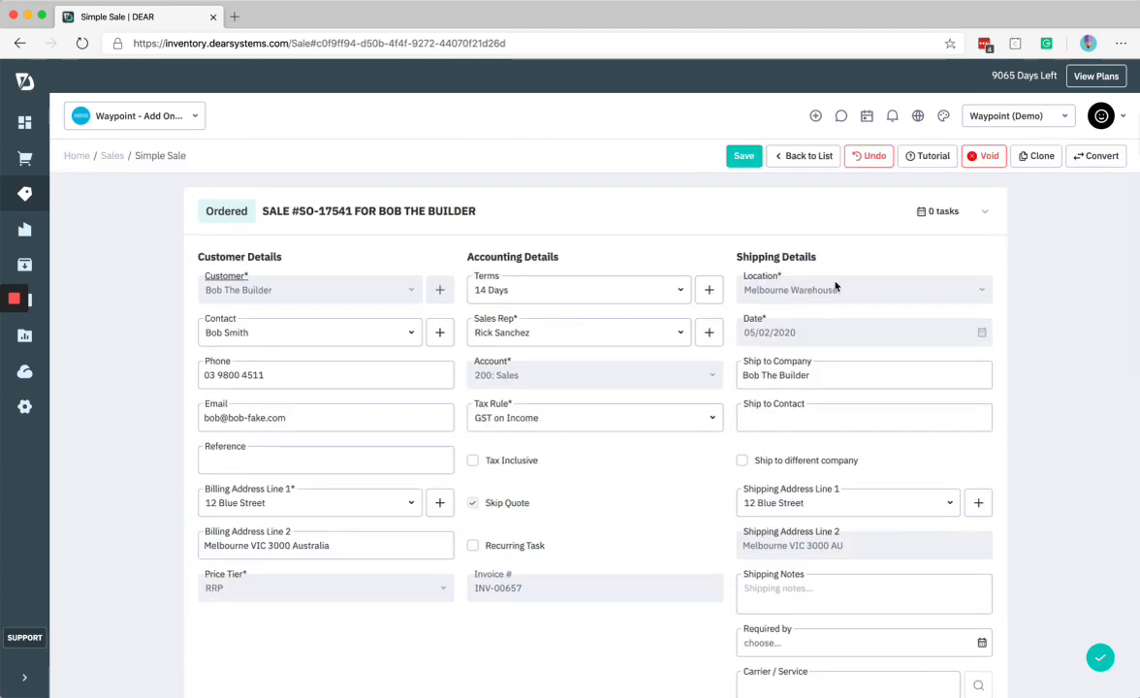
left_click(943, 116)
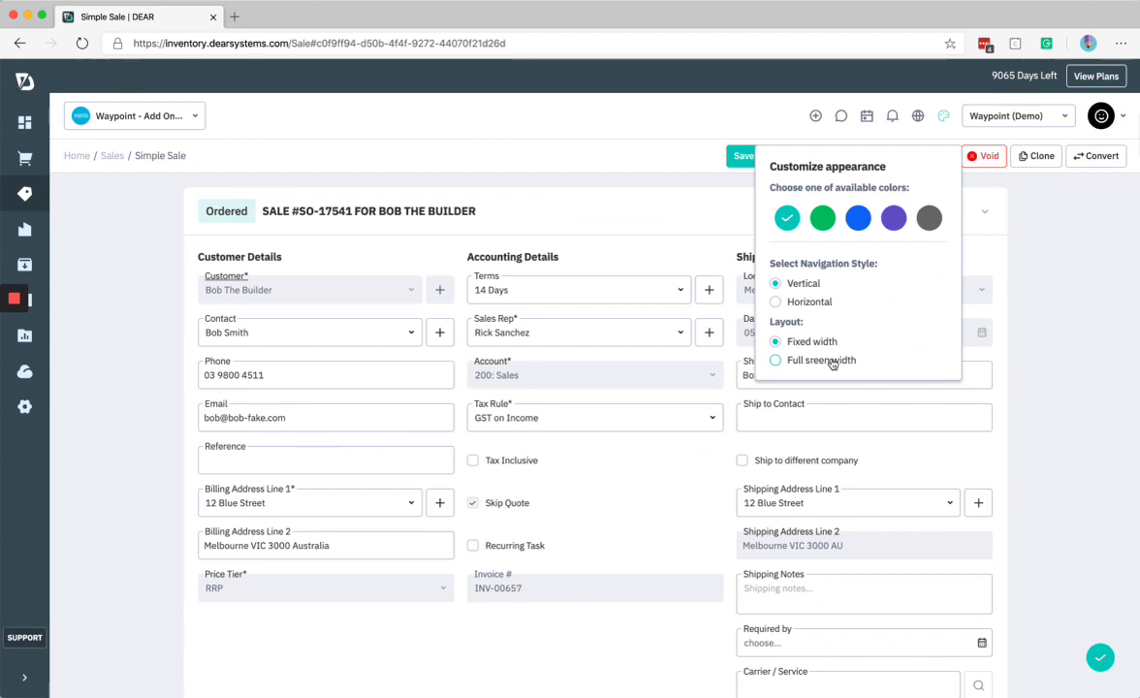
left_click(1035, 298)
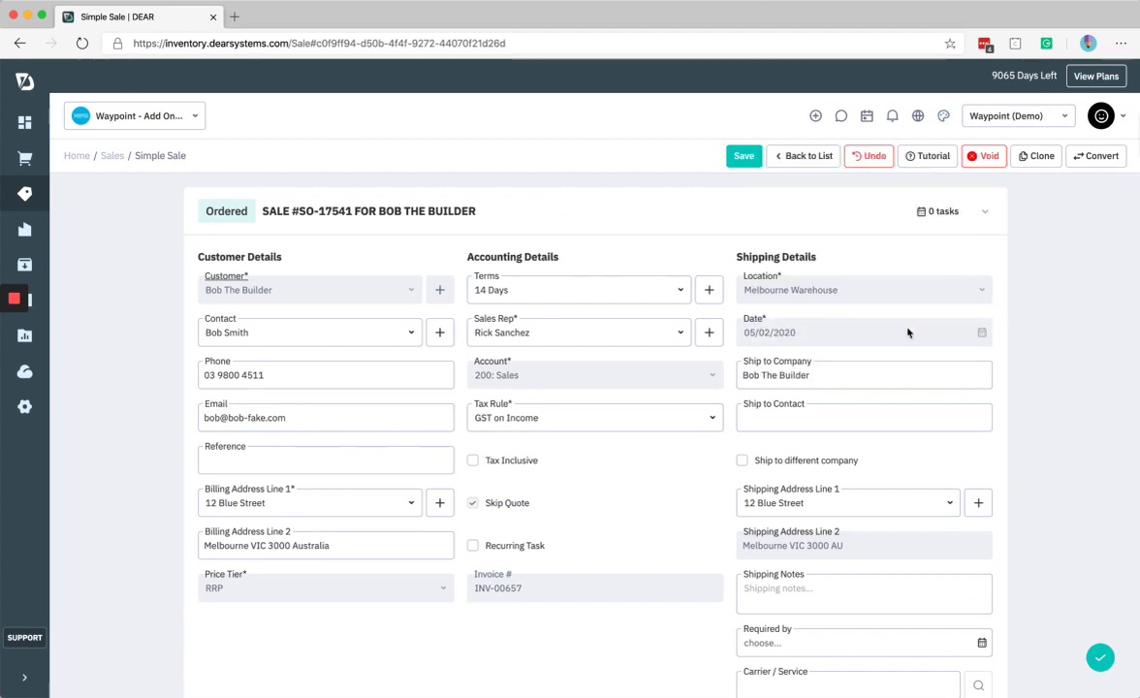
scroll(907, 332, "down", 3)
scroll(908, 331, "up", 3)
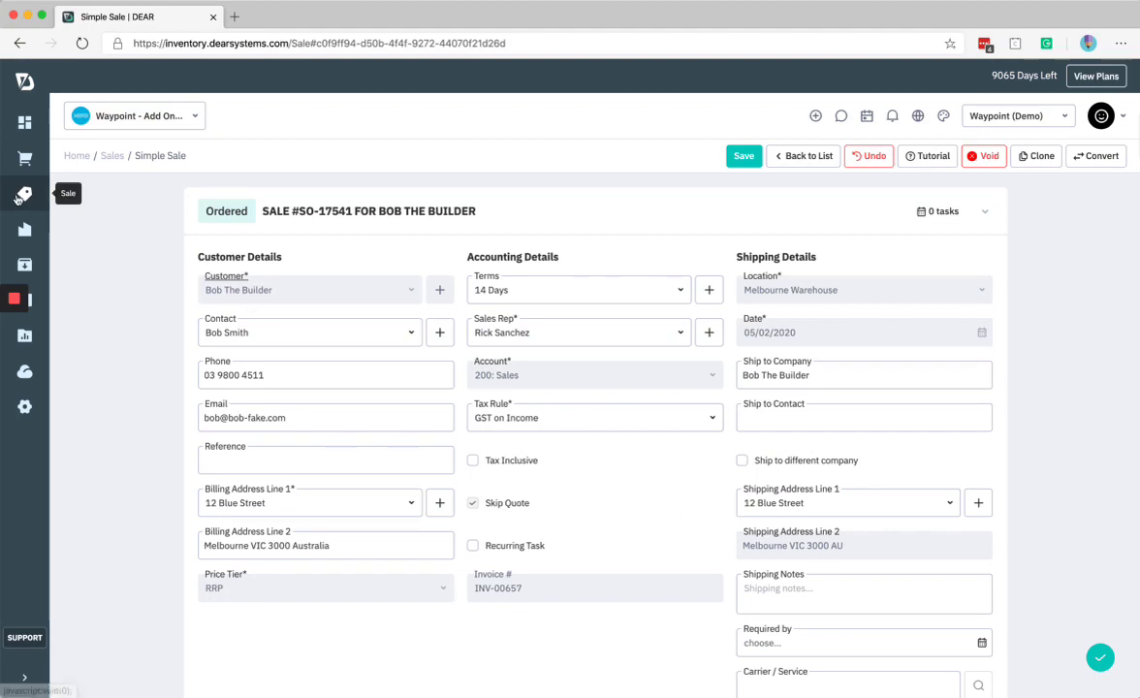
Step: Start a new Advanced Sale from the Sale menu, leaving the current sale page
mouse_move(43, 184)
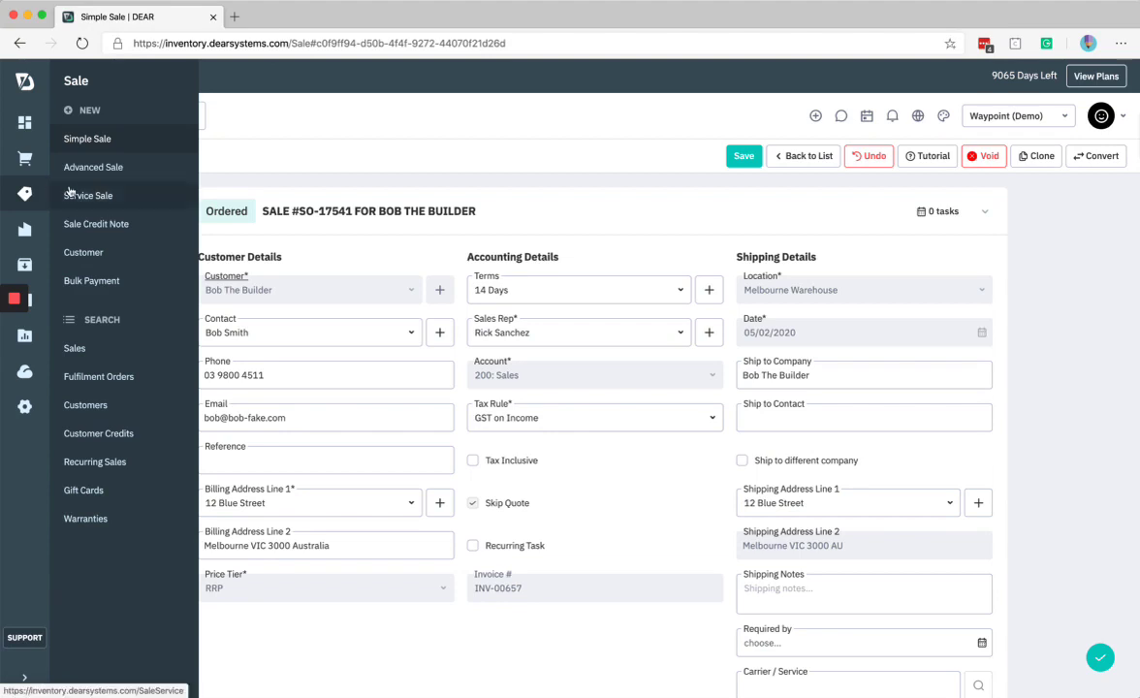
left_click(94, 167)
left_click(667, 215)
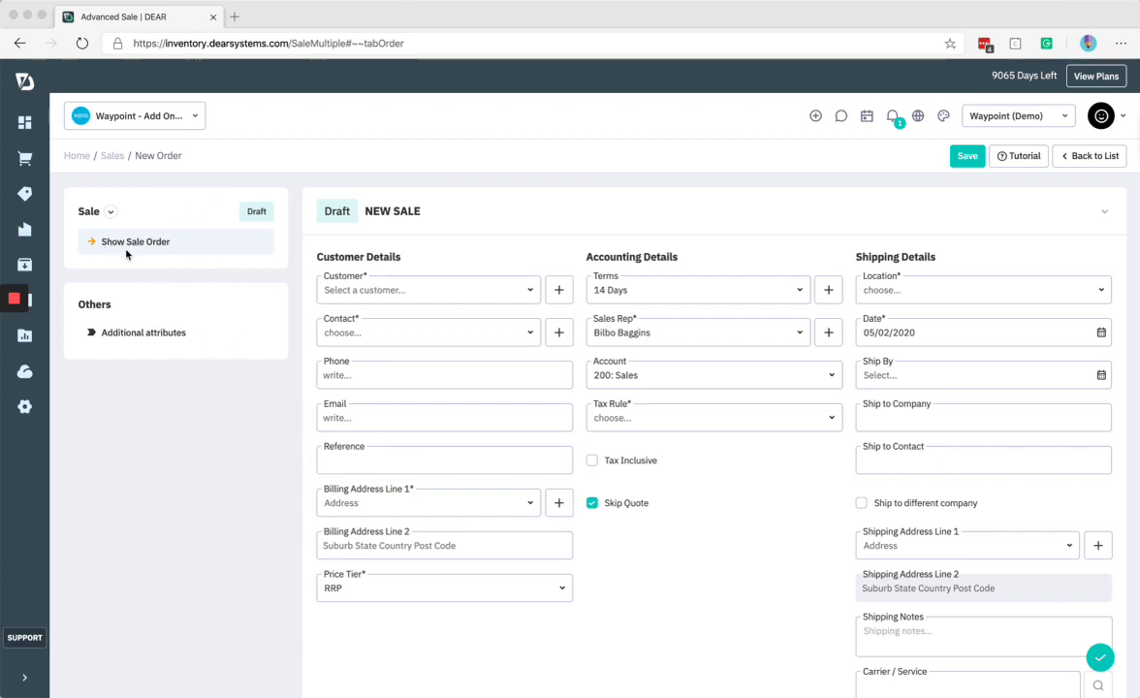
Step: Choose Jobs for Dogs as the sale's customer
left_click(531, 294)
scroll(483, 331, "down", 8)
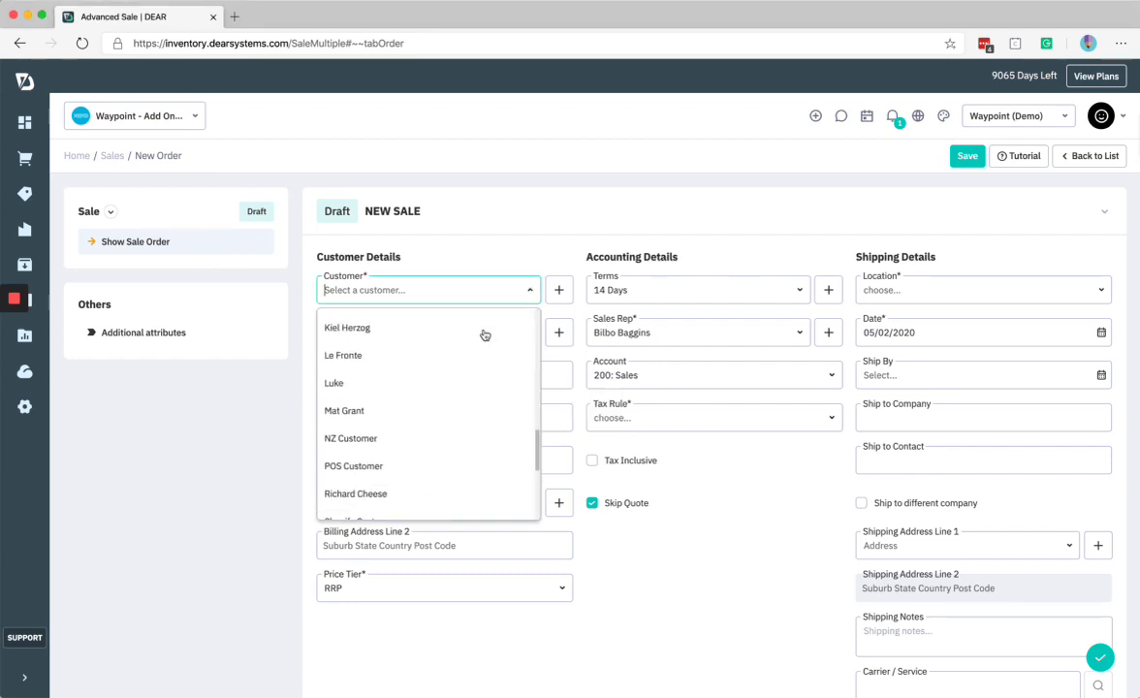
scroll(458, 409, "down", 3)
scroll(458, 412, "up", 3)
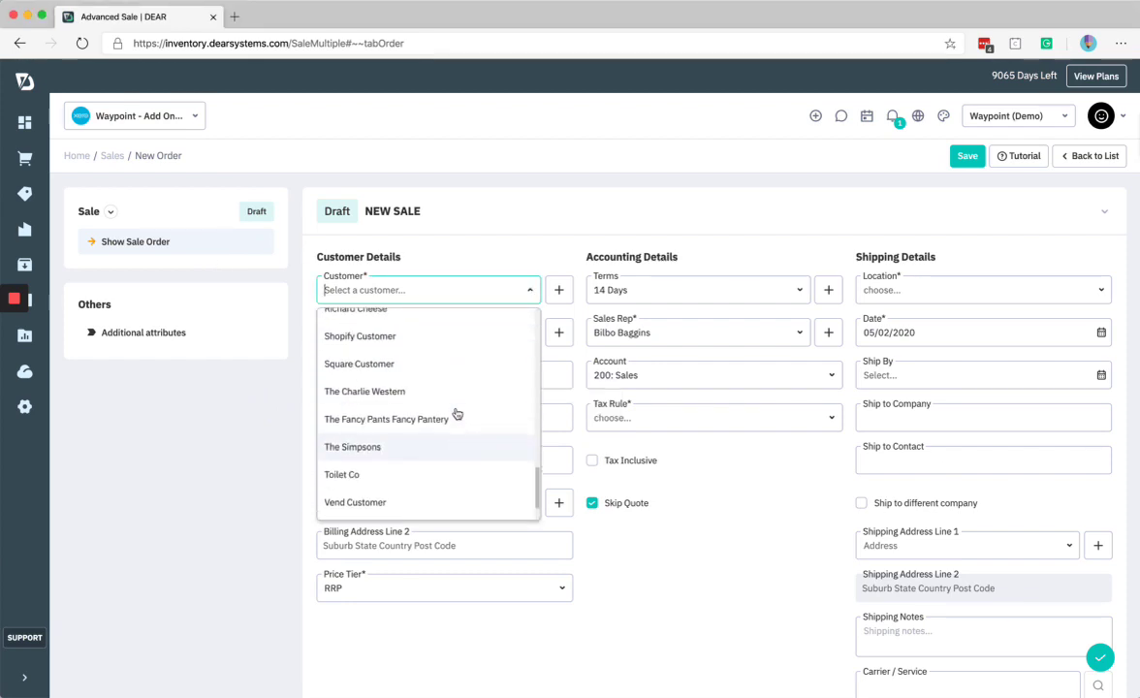
scroll(457, 414, "up", 5)
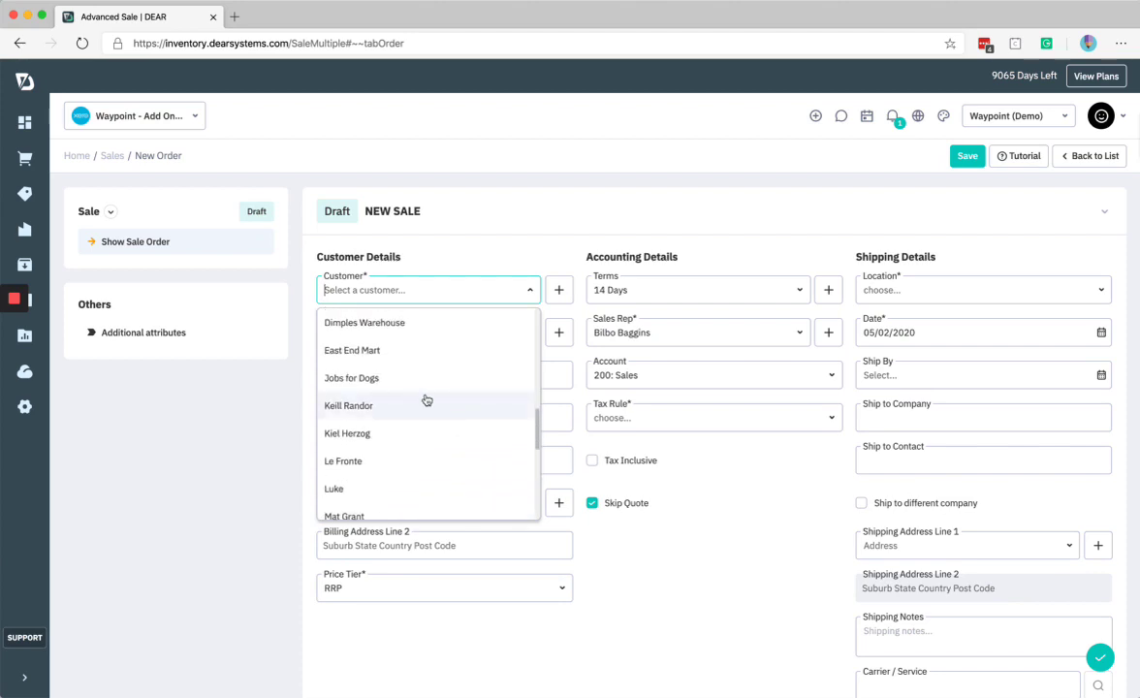
left_click(411, 386)
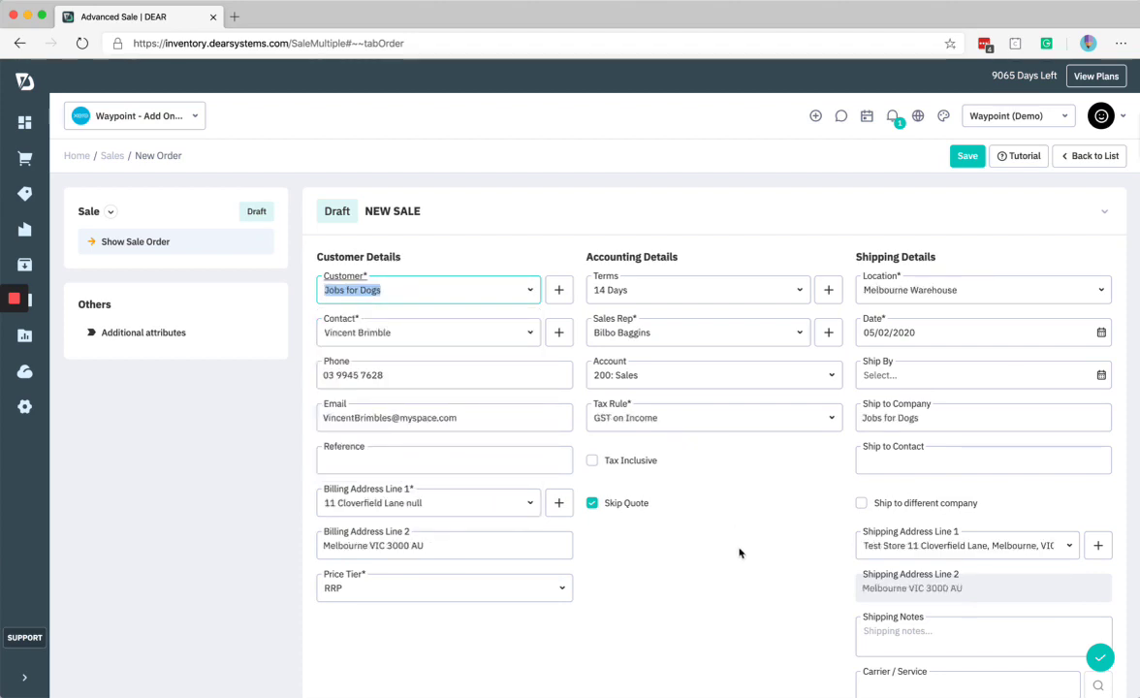
Step: Add a line for 10 Pale Ale - 6 Pack, totalling 190.00
scroll(738, 553, "down", 7)
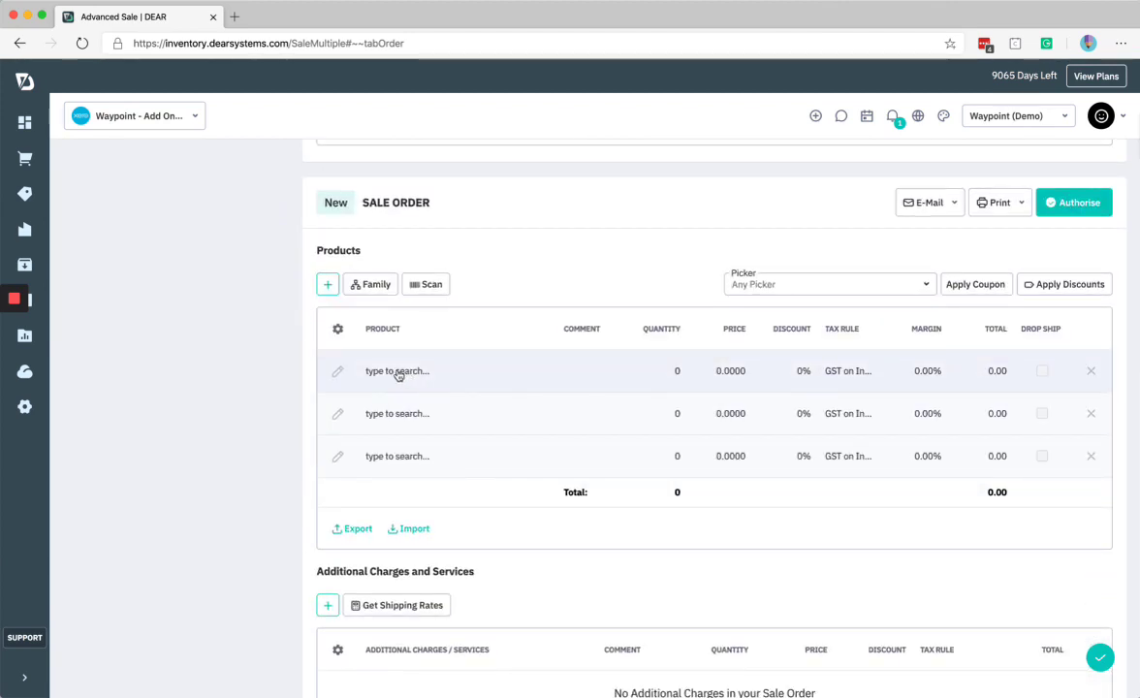
left_click(399, 375)
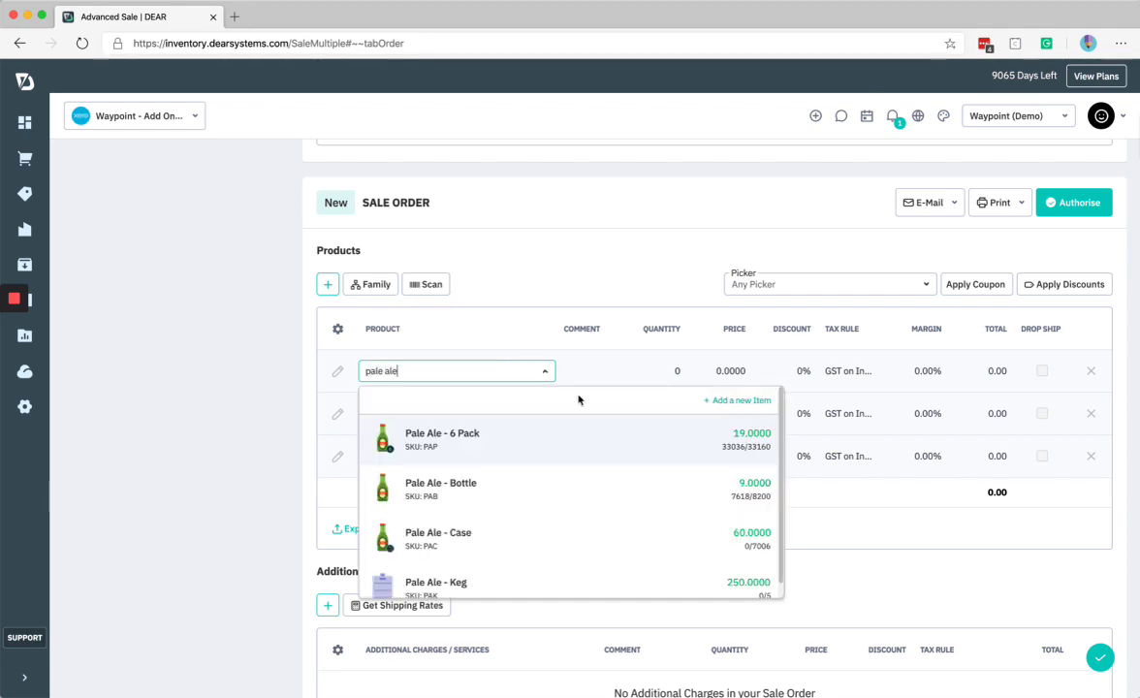
left_click(598, 432)
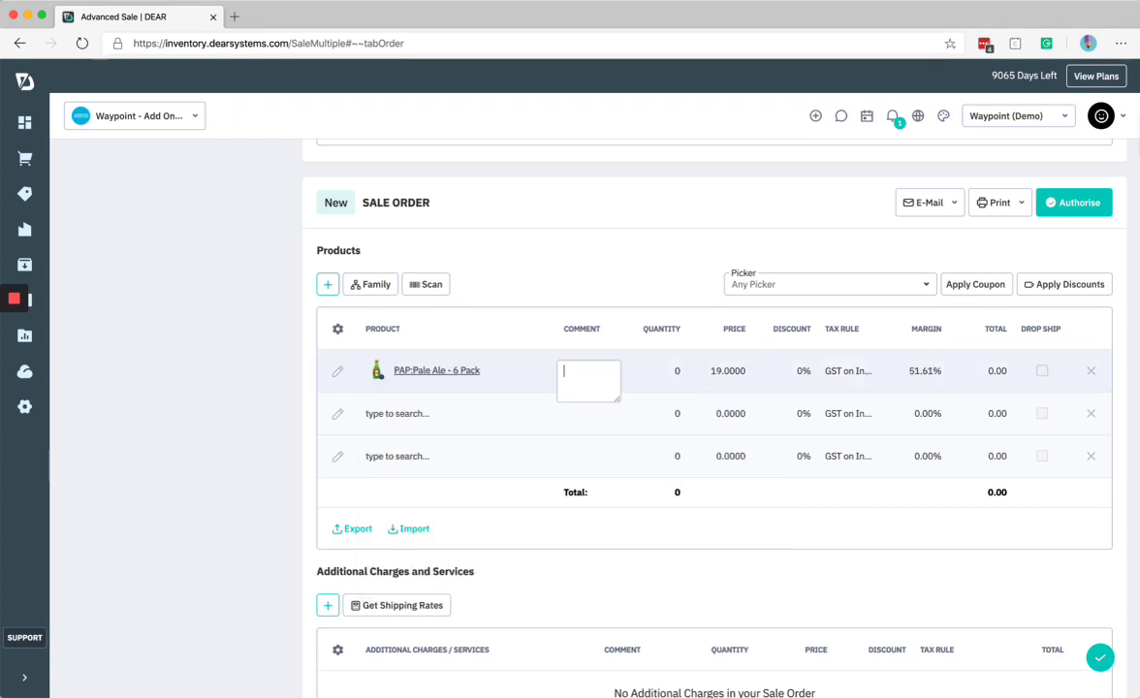
left_click(681, 381)
left_click(635, 248)
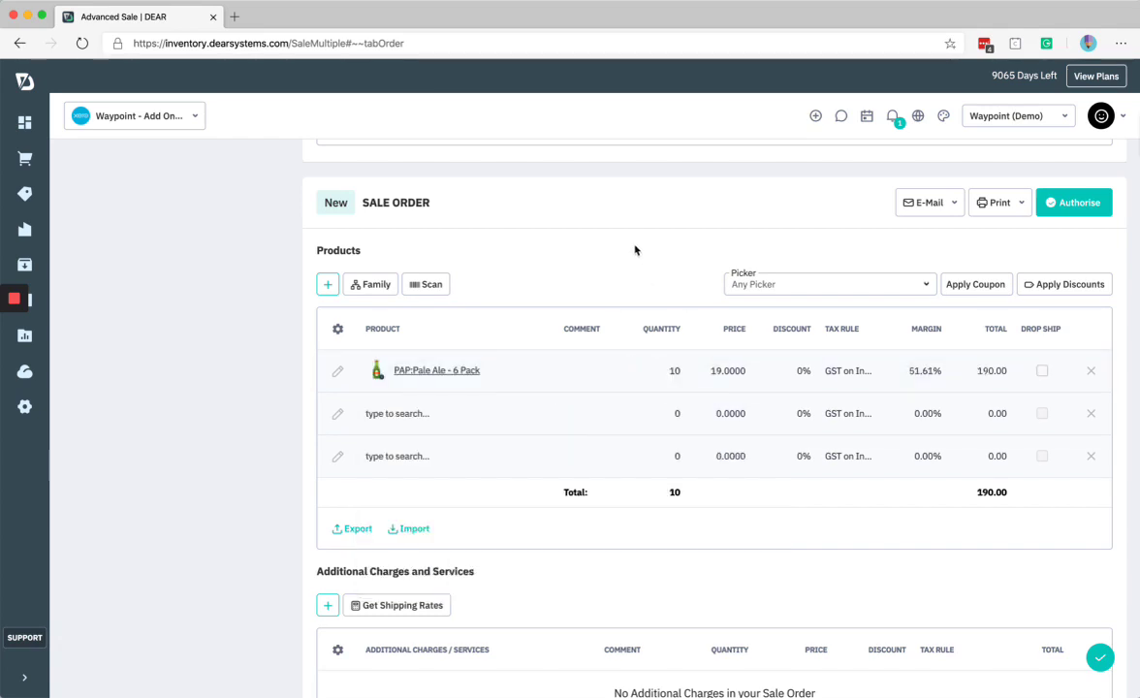
scroll(635, 249, "up", 5)
Step: Authorise SO-17542 with Allocate Stock, overriding the customer's credit hold
left_click(1053, 473)
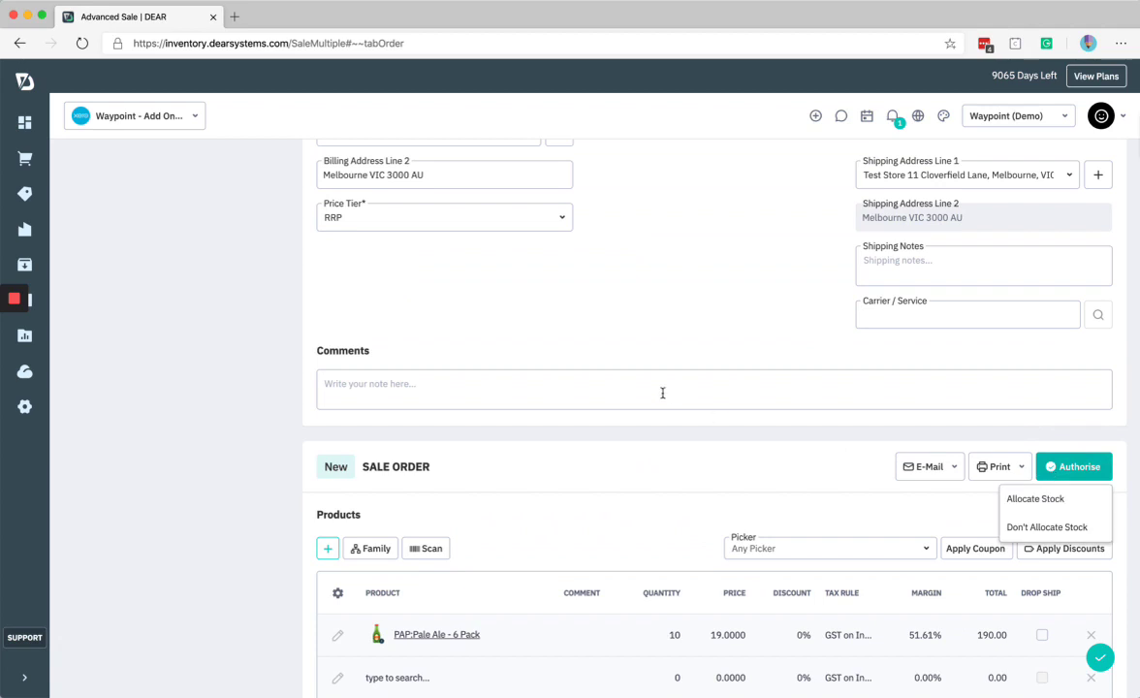
left_click(1033, 498)
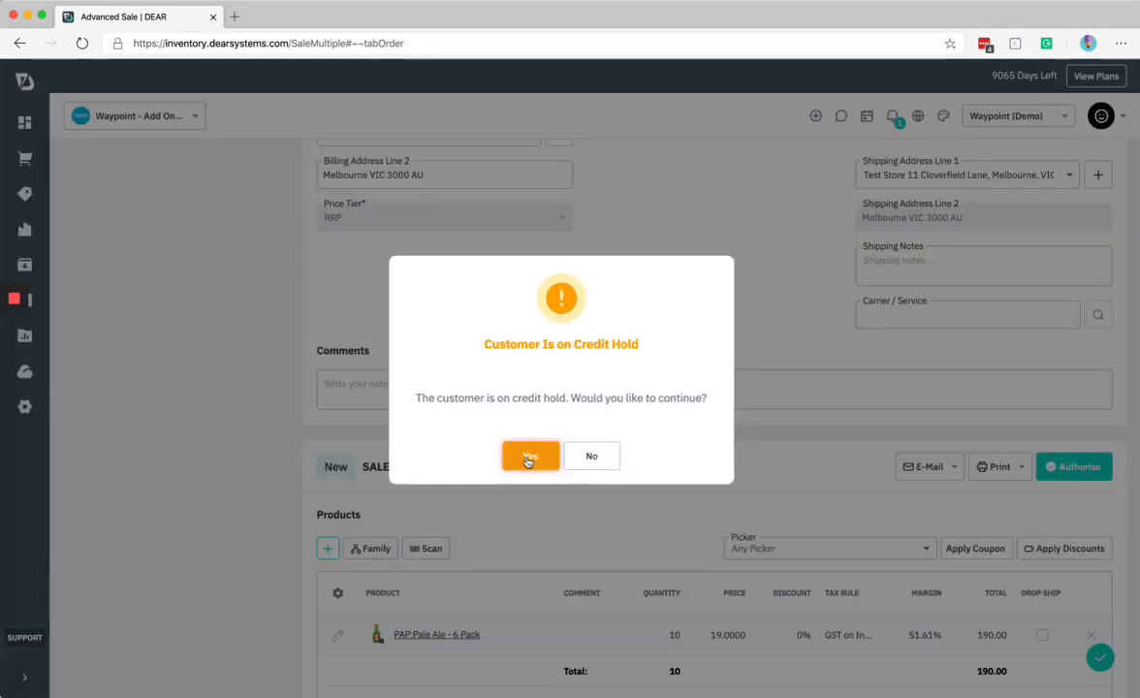
left_click(525, 457)
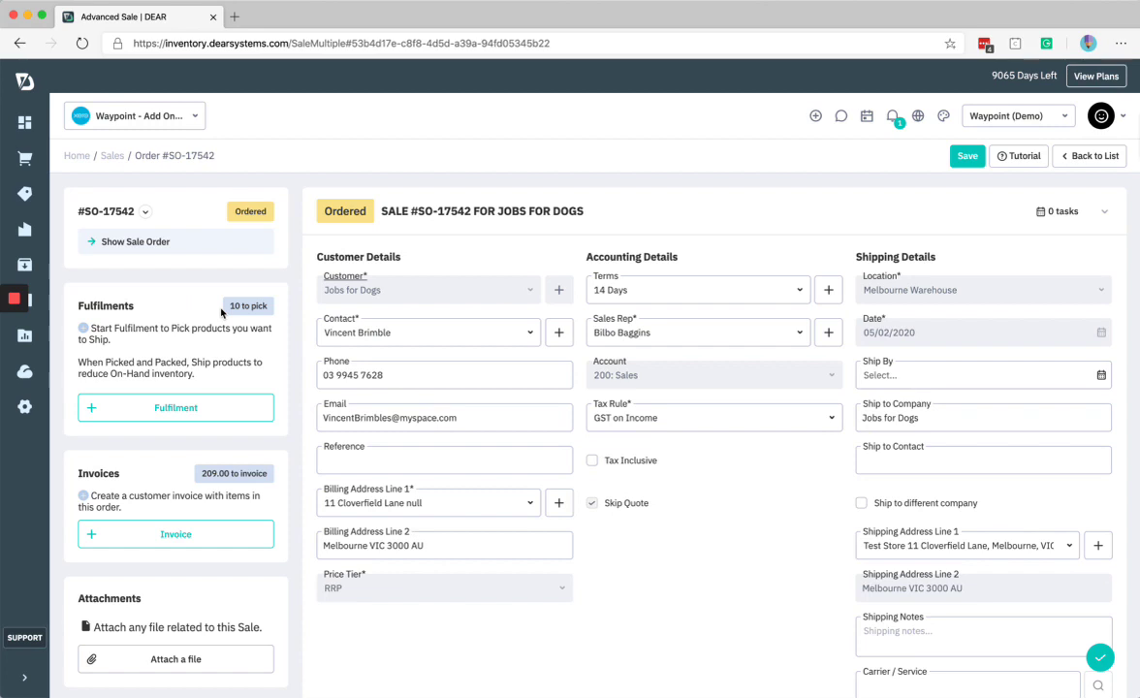
Step: Create fulfilment #1, pick all available stock and authorise the picking
left_click(1106, 214)
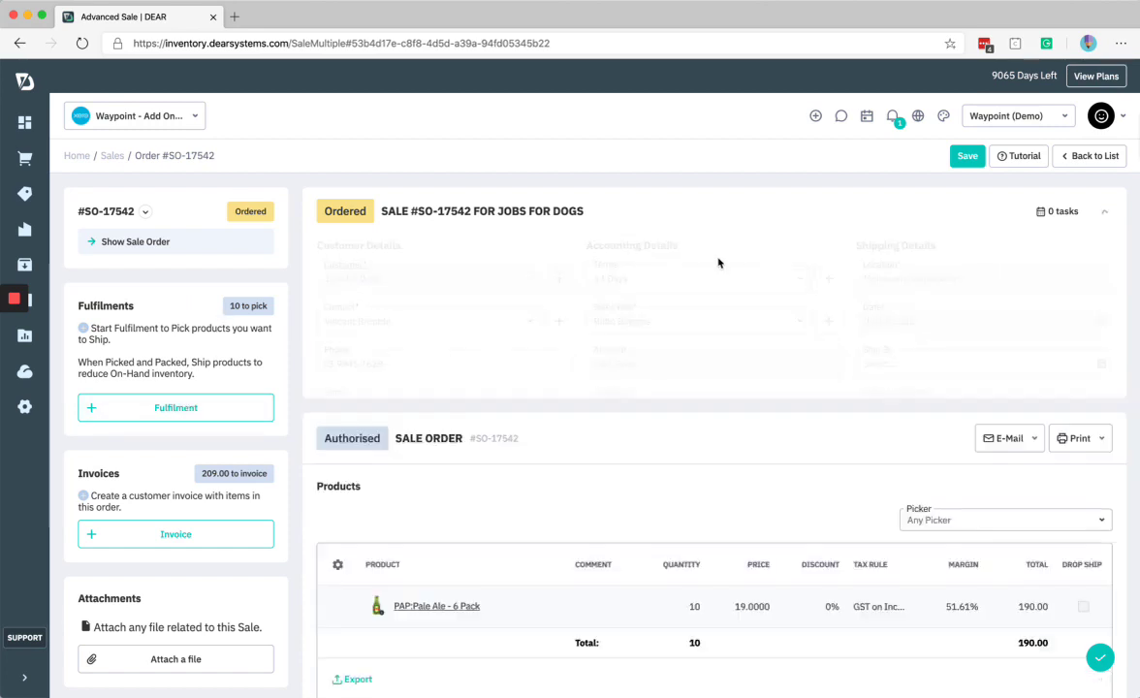
left_click(180, 408)
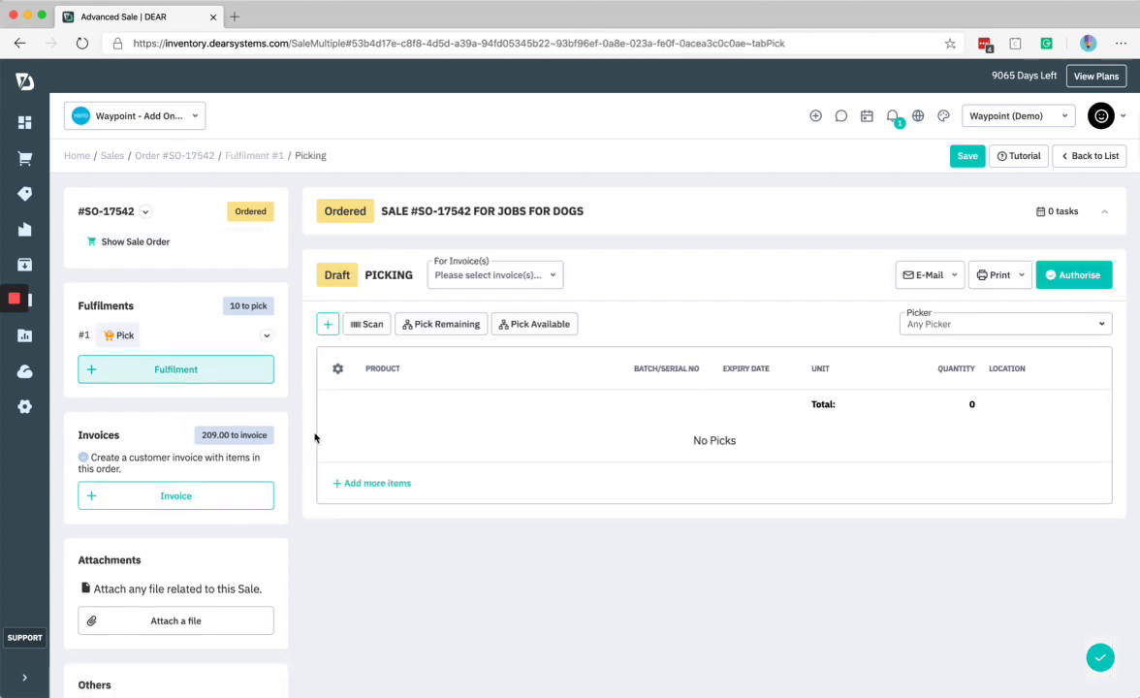
left_click(110, 336)
left_click(506, 326)
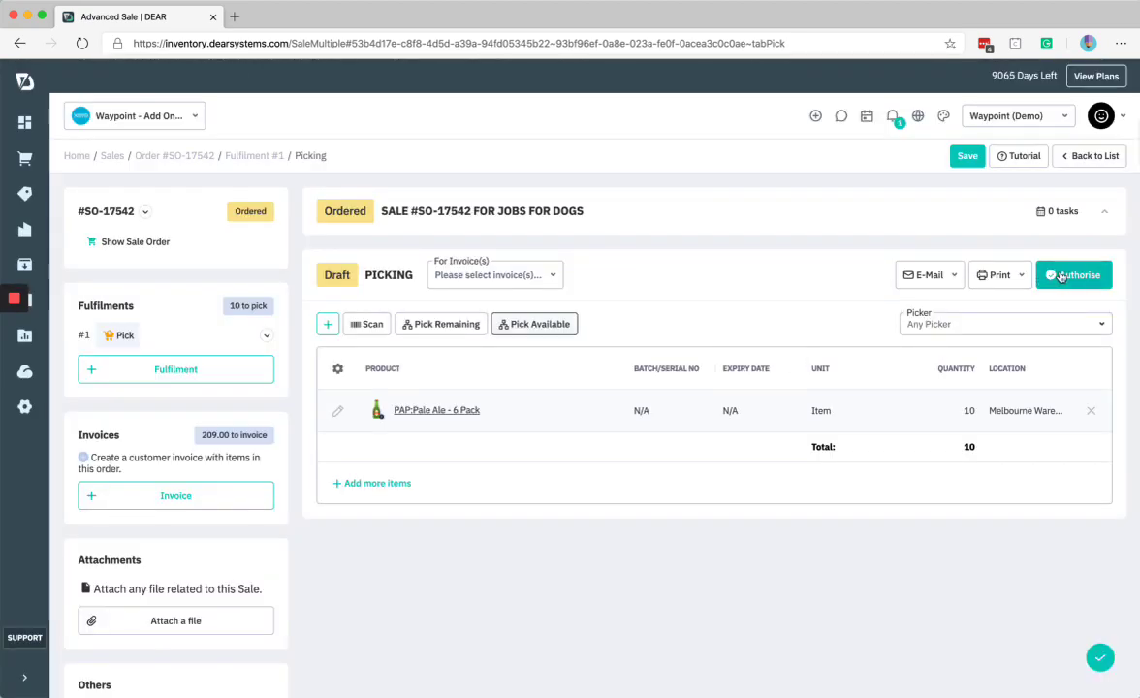
left_click(1062, 277)
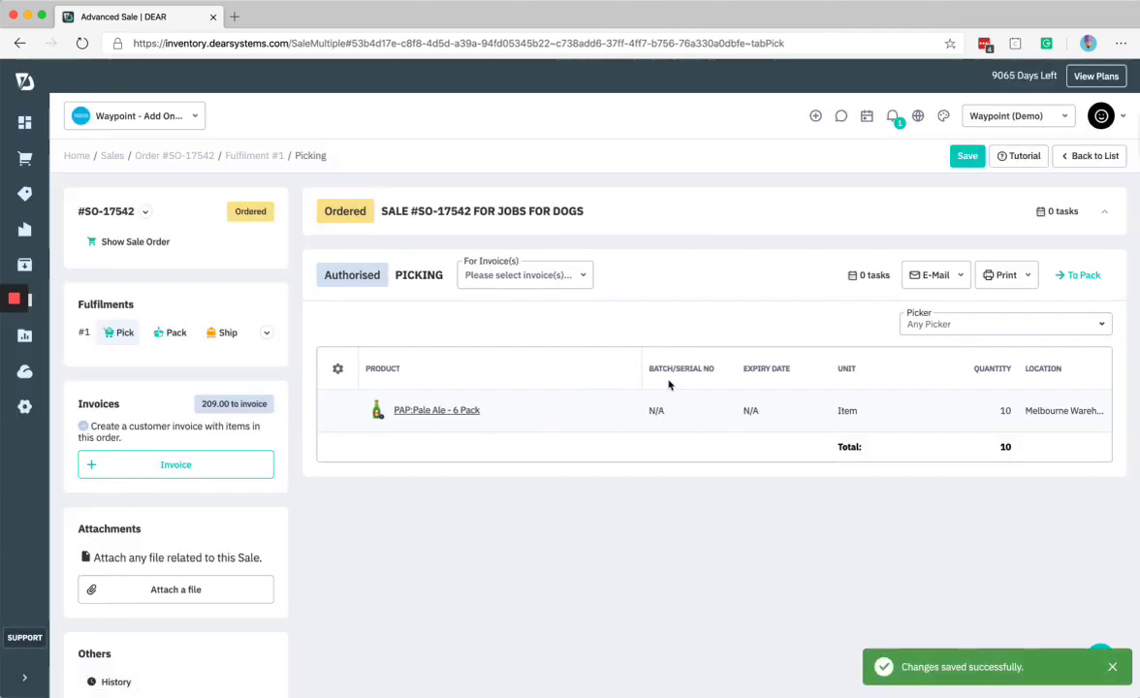
Step: Auto-fill shipping as grouped boxes and authorise the shipment
left_click(221, 332)
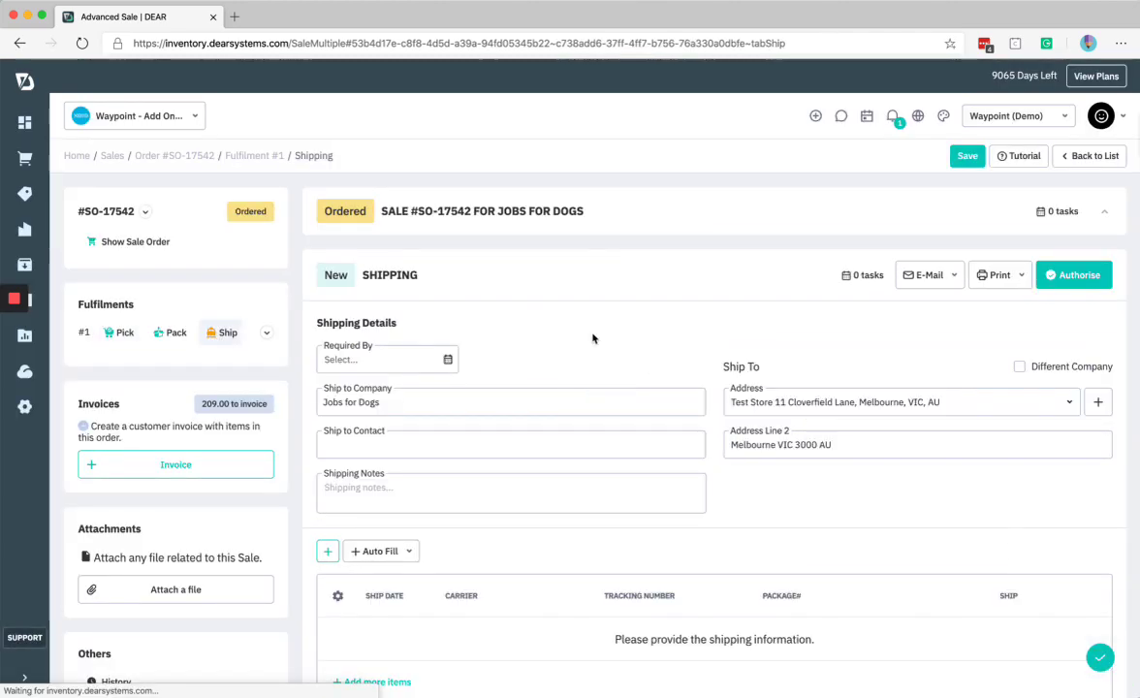
scroll(543, 446, "down", 1)
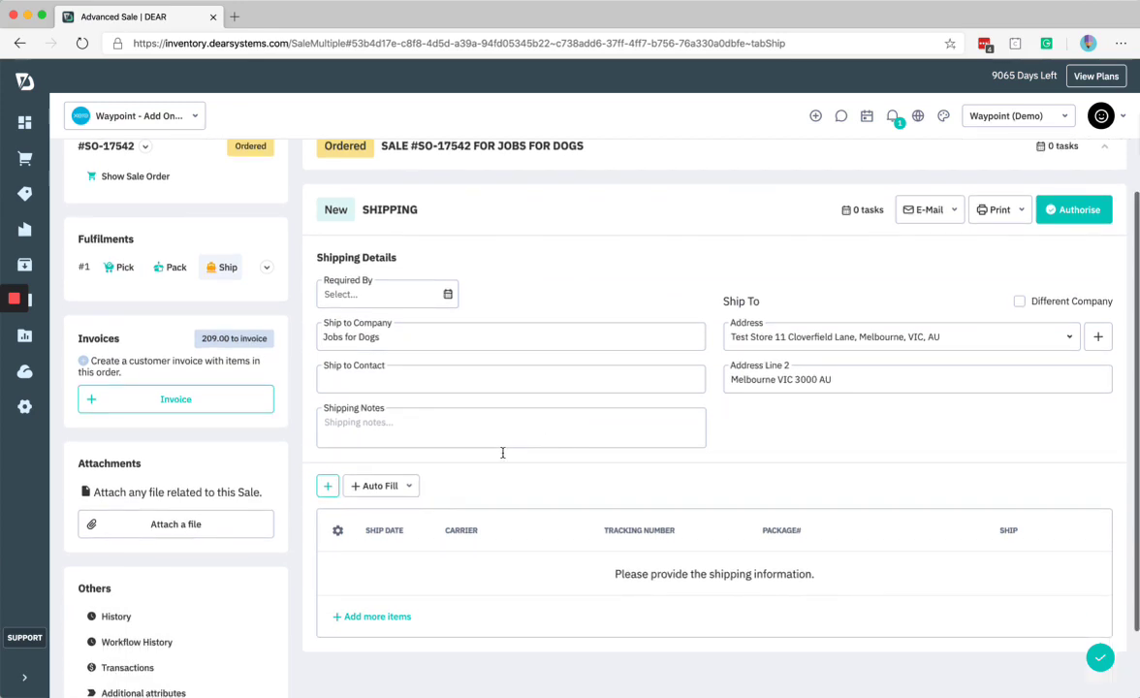
left_click(402, 485)
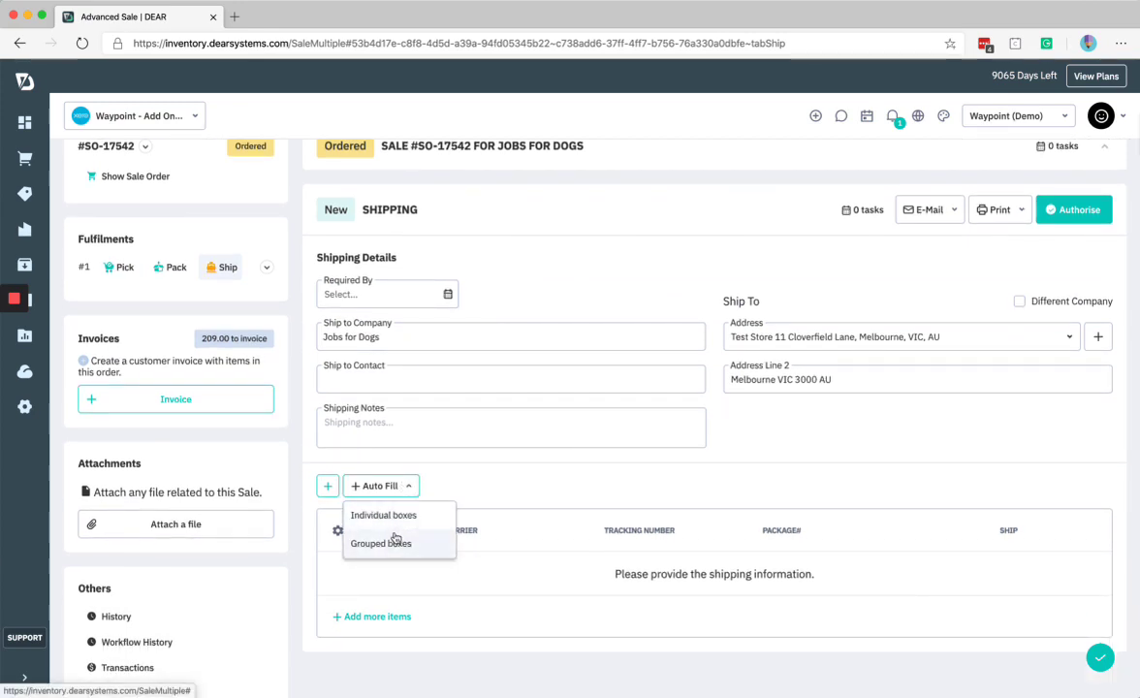
left_click(366, 541)
scroll(957, 526, "up", 1)
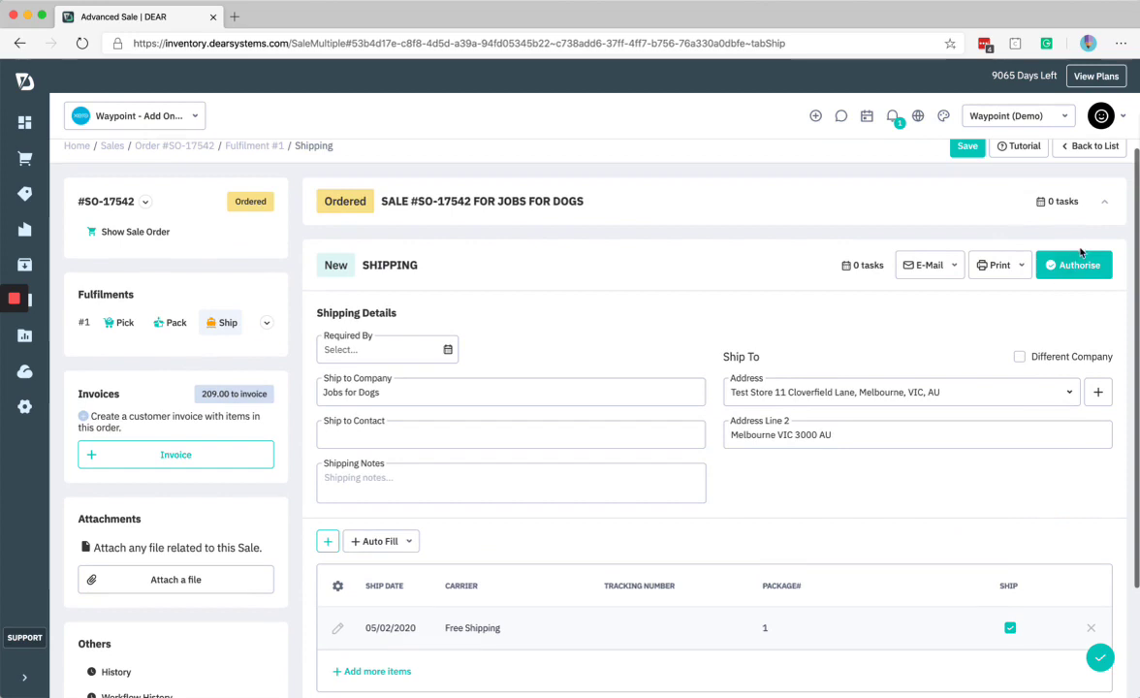
left_click(1066, 265)
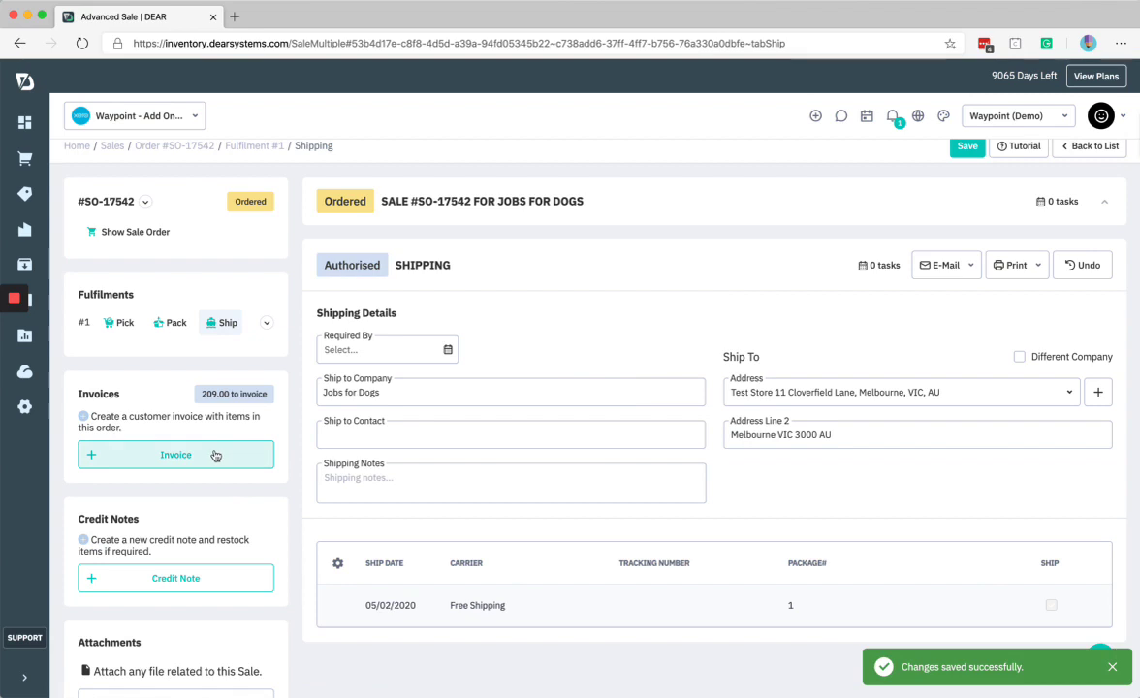
Step: Create a new draft invoice for SO-17542
left_click(215, 456)
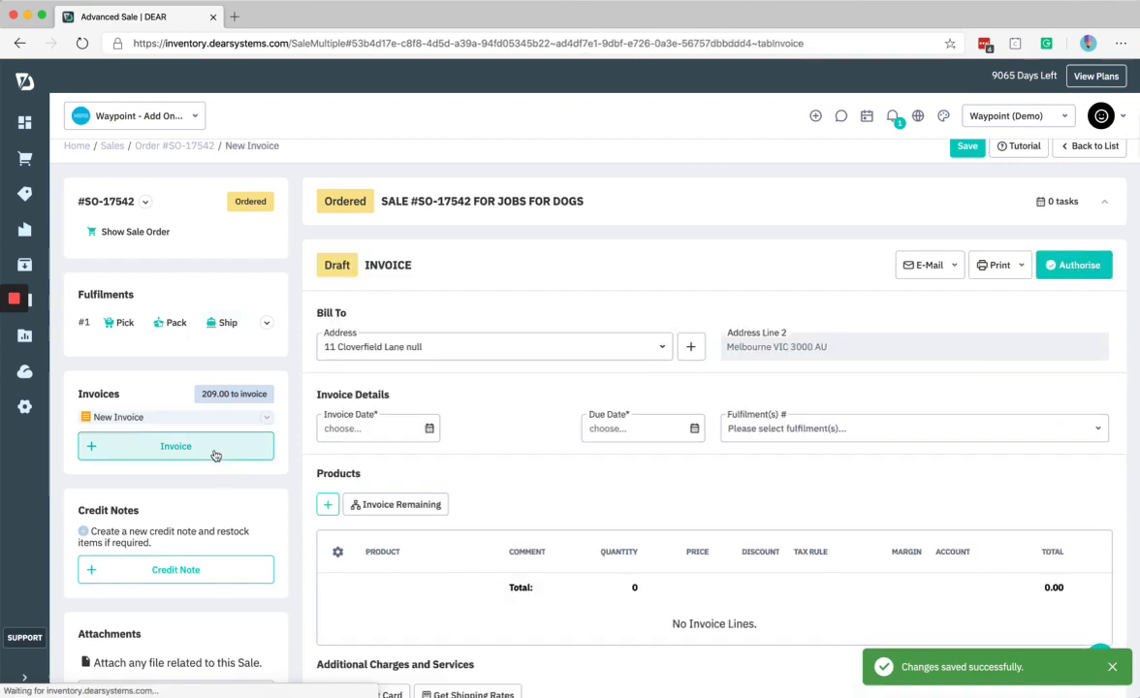
scroll(420, 445, "down", 3)
scroll(420, 449, "down", 1)
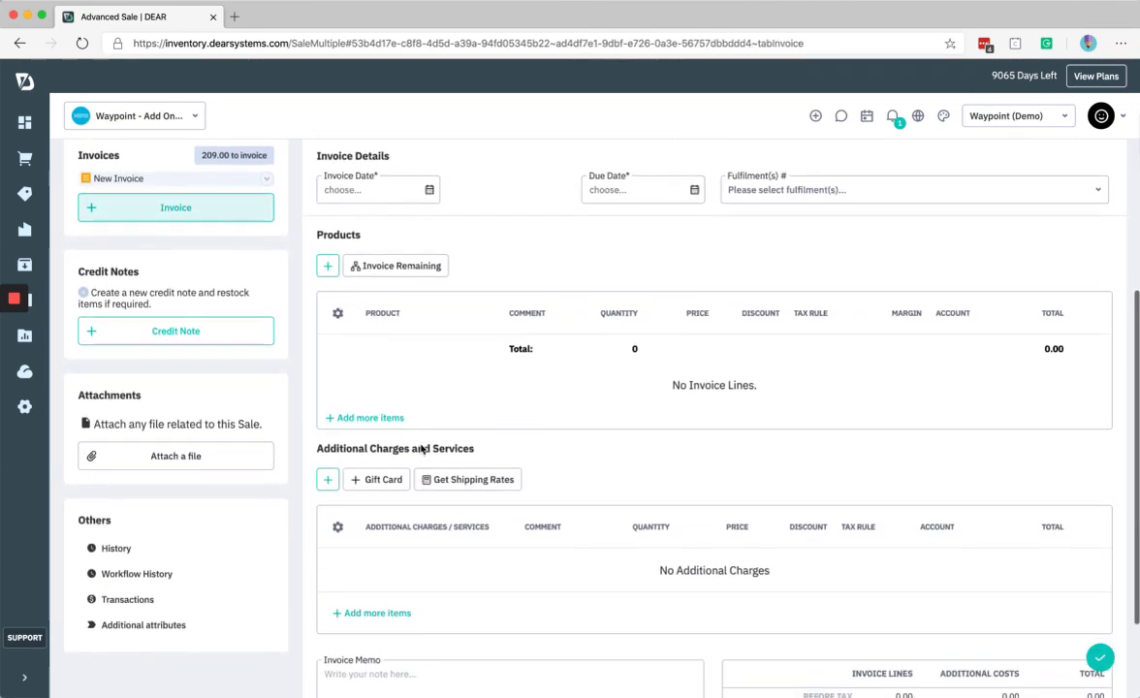
scroll(420, 445, "up", 3)
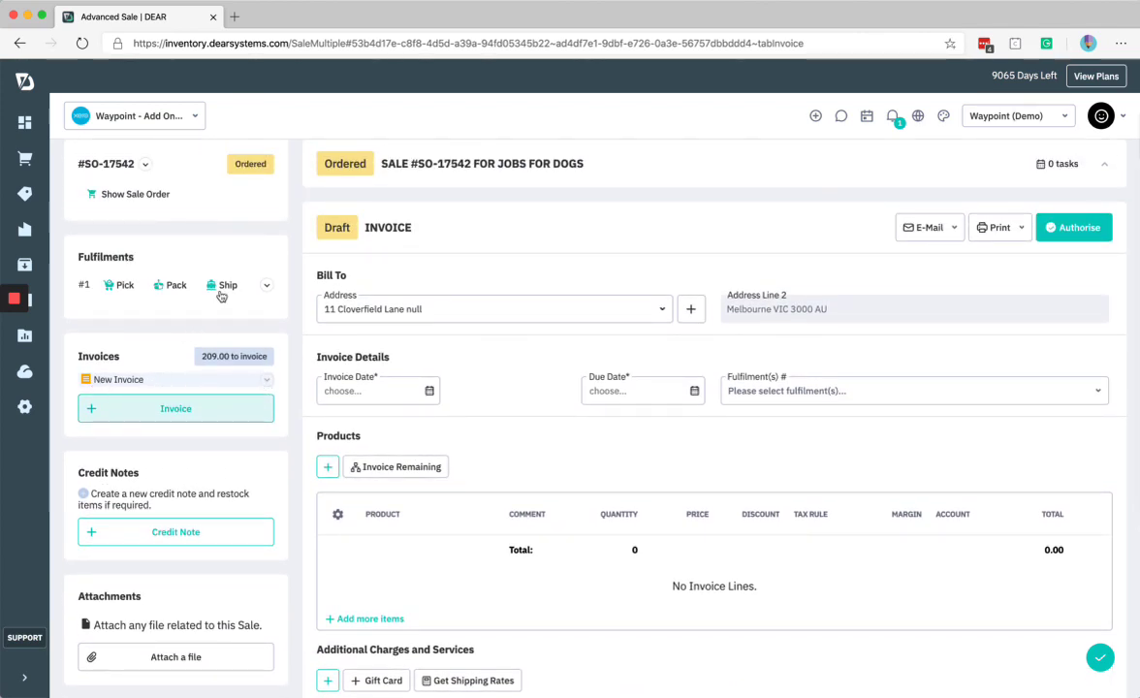
Step: Return to the Pick step and view the fulfilment, order and invoice option menus
left_click(116, 284)
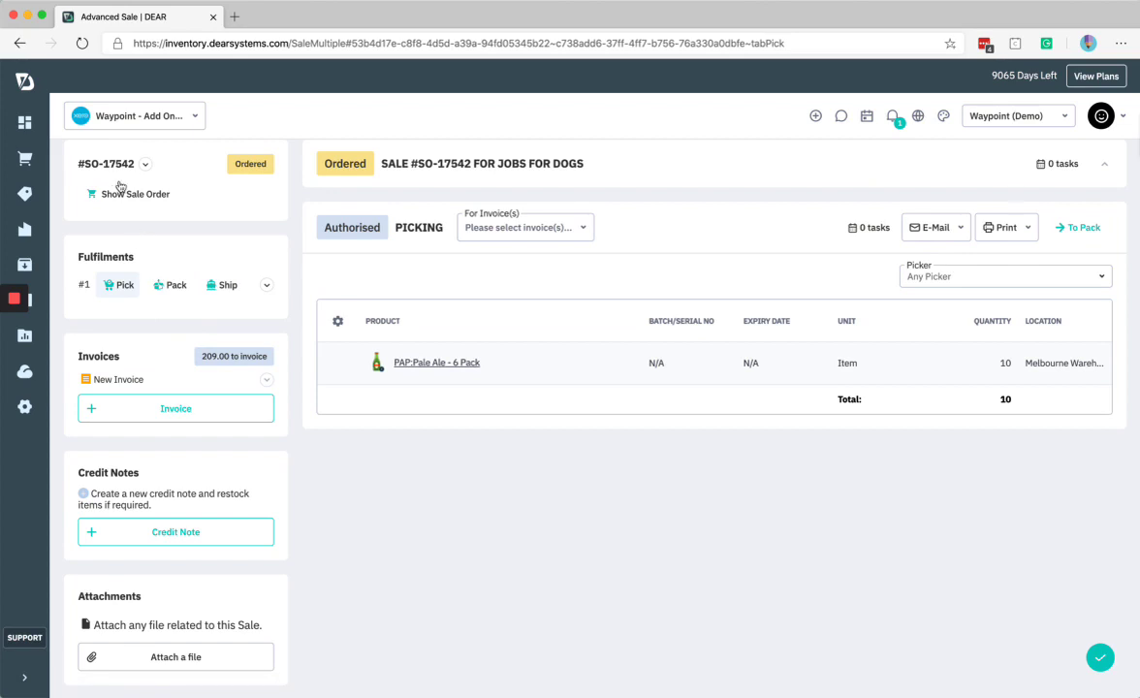
scroll(193, 349, "up", 1)
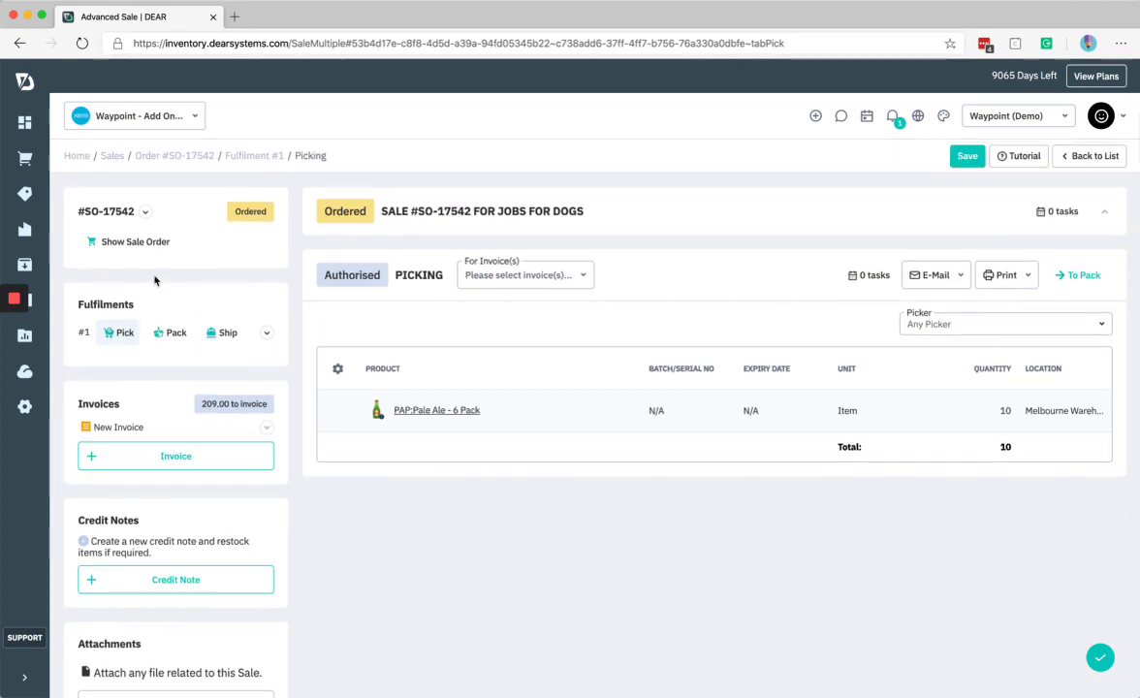
left_click(266, 333)
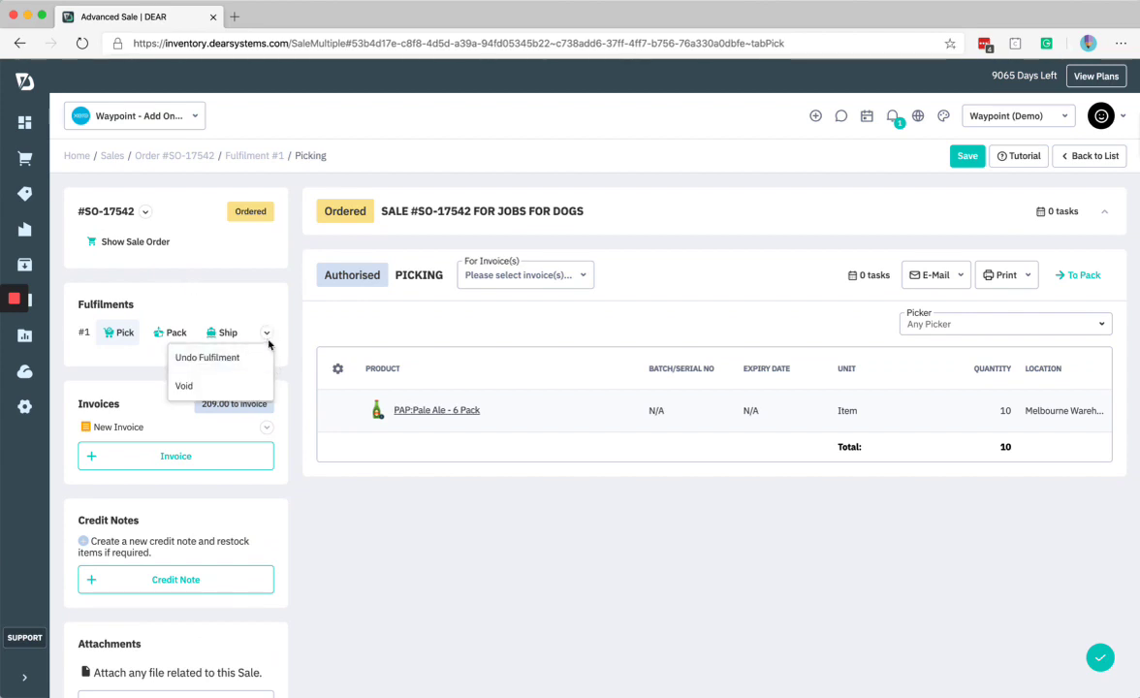
left_click(146, 213)
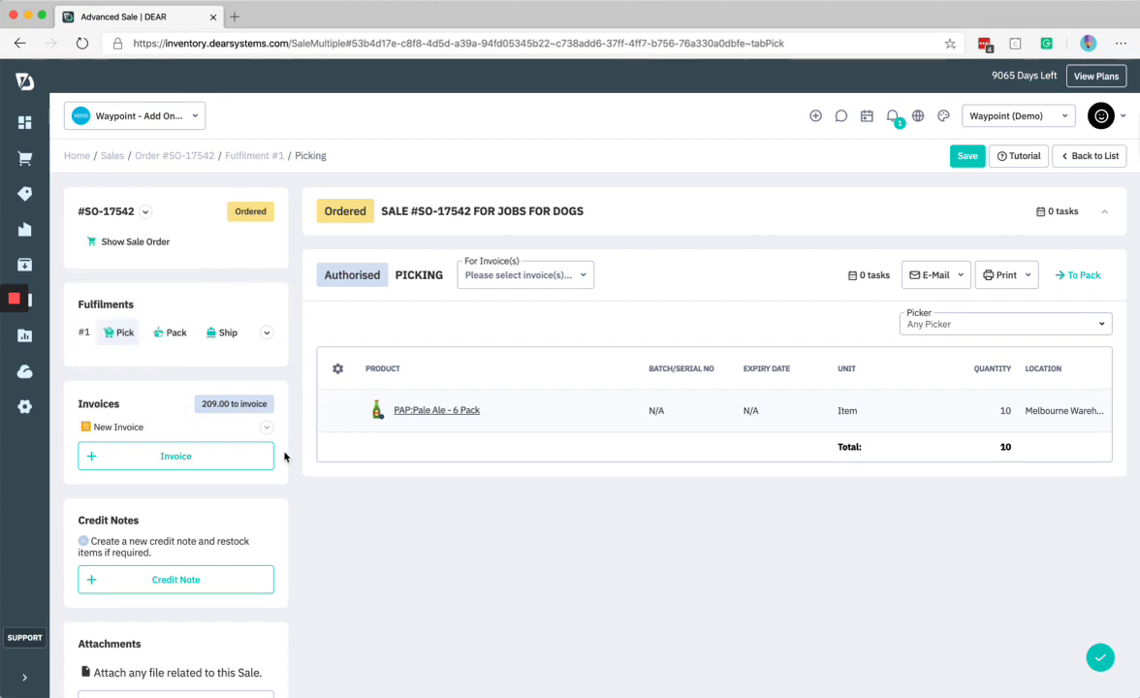
left_click(267, 428)
Step: Go to Settings > Reference Books, leaving the sale page, and filter to the Financial category
left_click(24, 409)
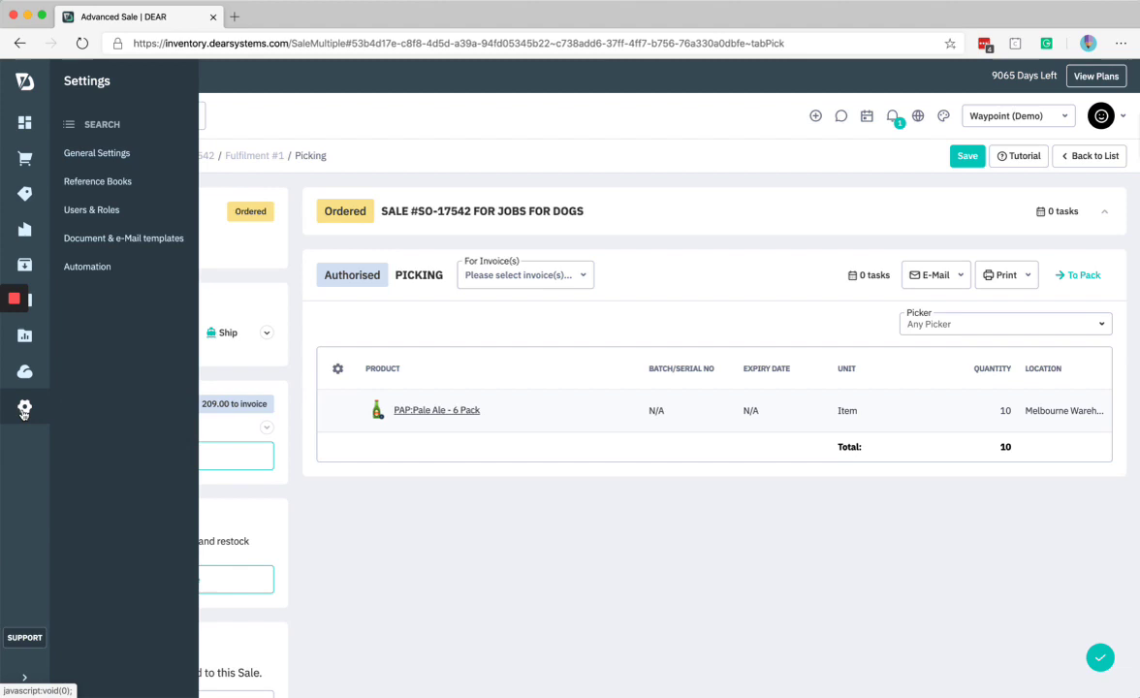
left_click(97, 192)
left_click(690, 216)
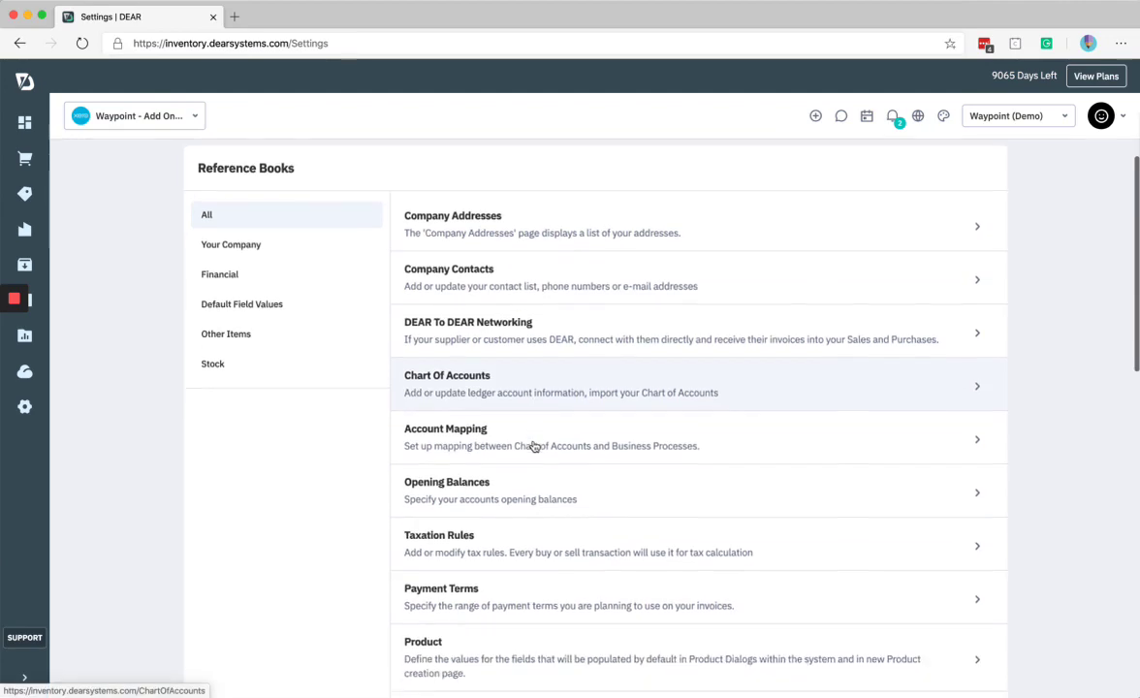
scroll(532, 445, "down", 5)
scroll(534, 446, "down", 3)
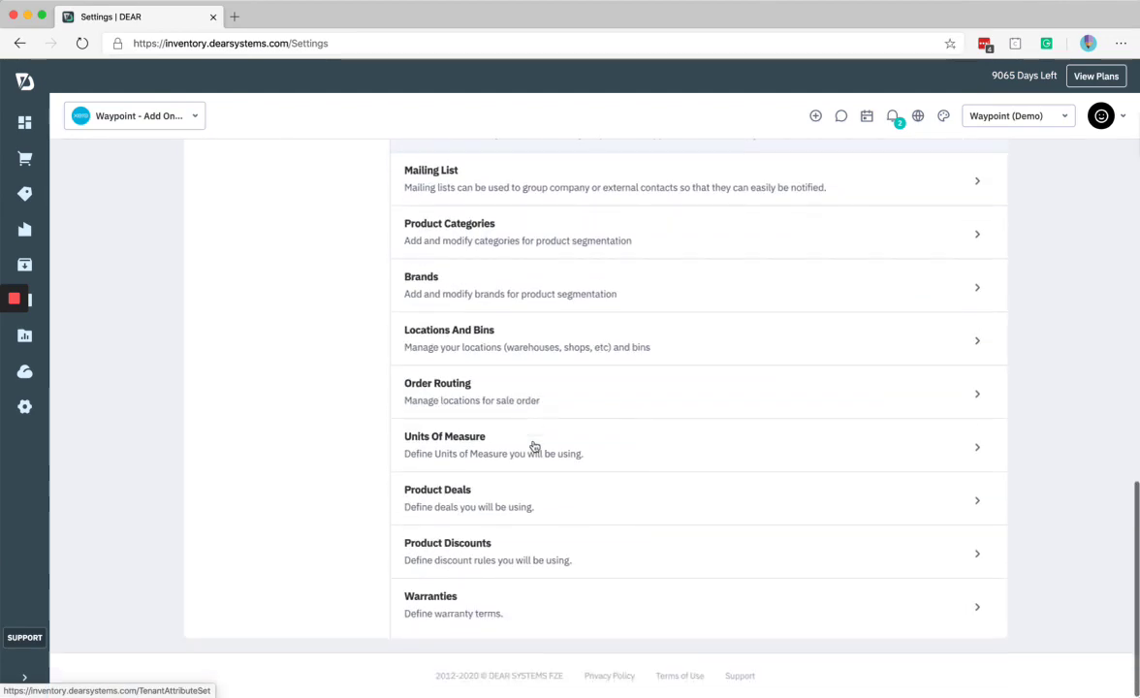
scroll(534, 446, "up", 6)
scroll(534, 446, "up", 3)
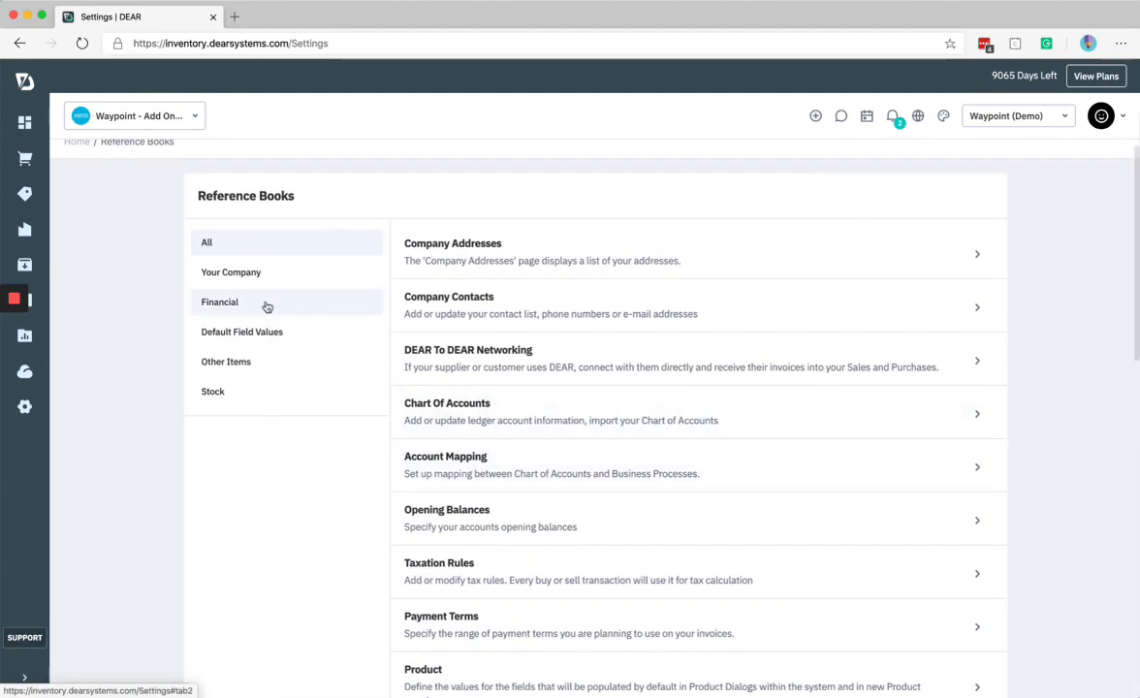
left_click(231, 303)
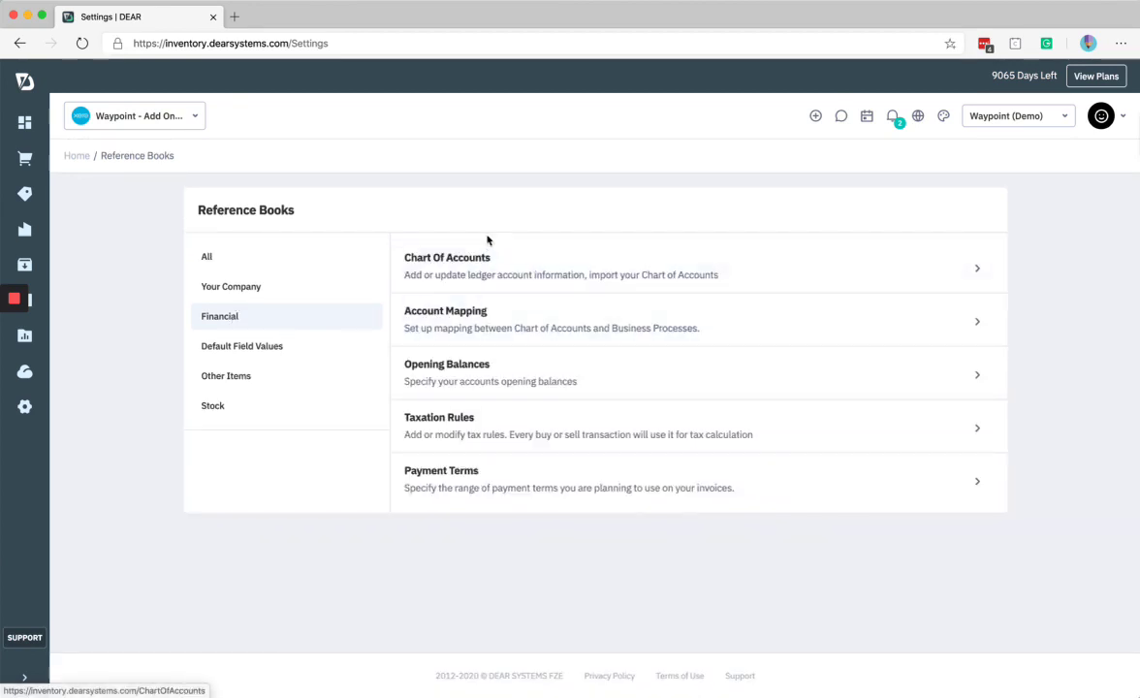